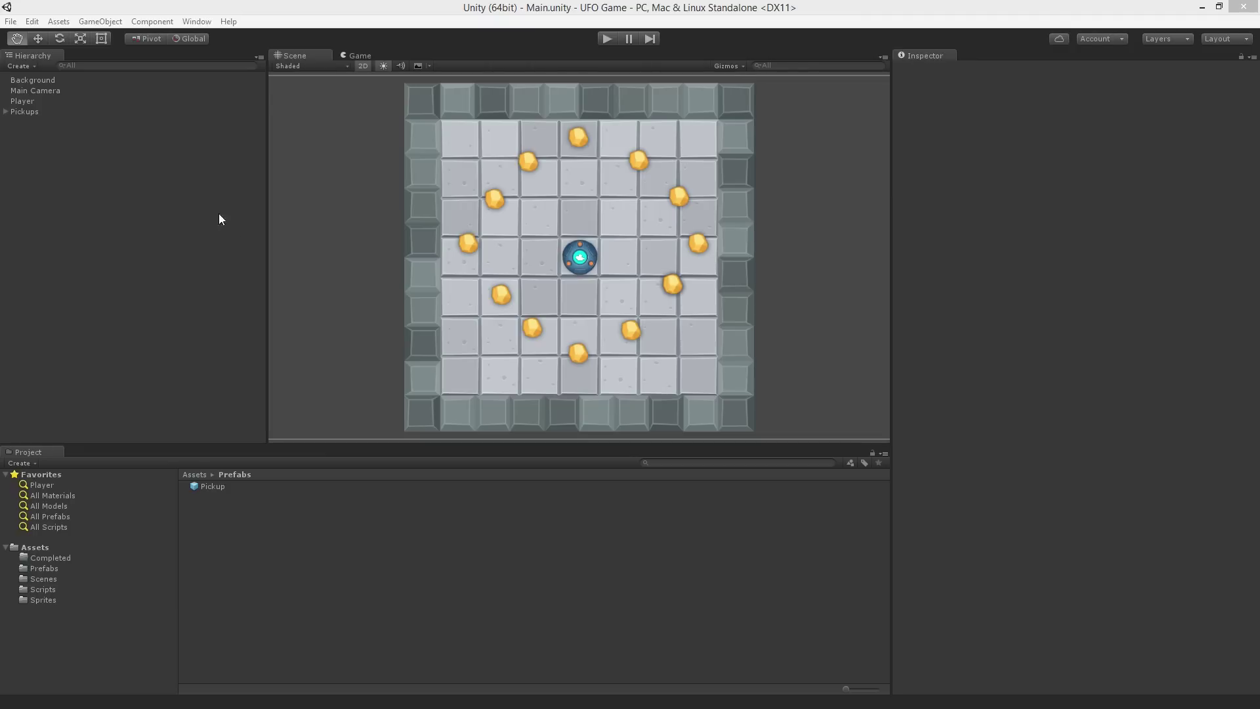
Select Player and open its PlayerController script in MonoDevelop
click(93, 103)
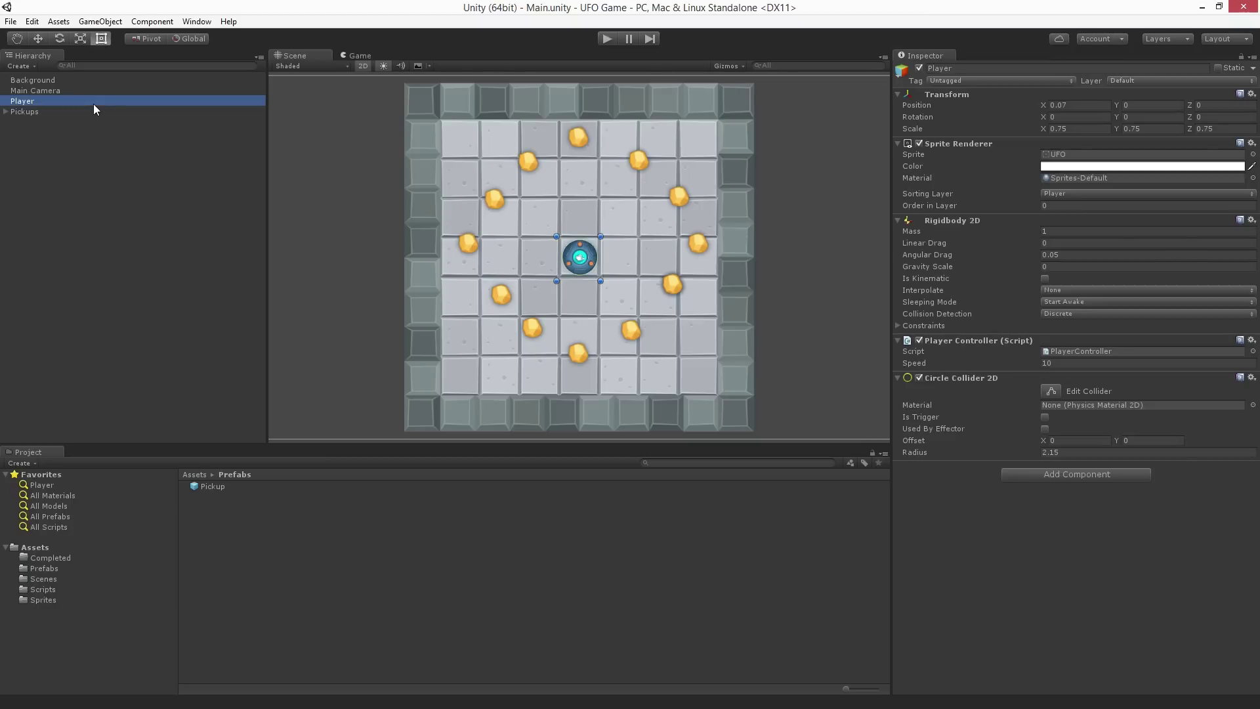
double_click(1124, 350)
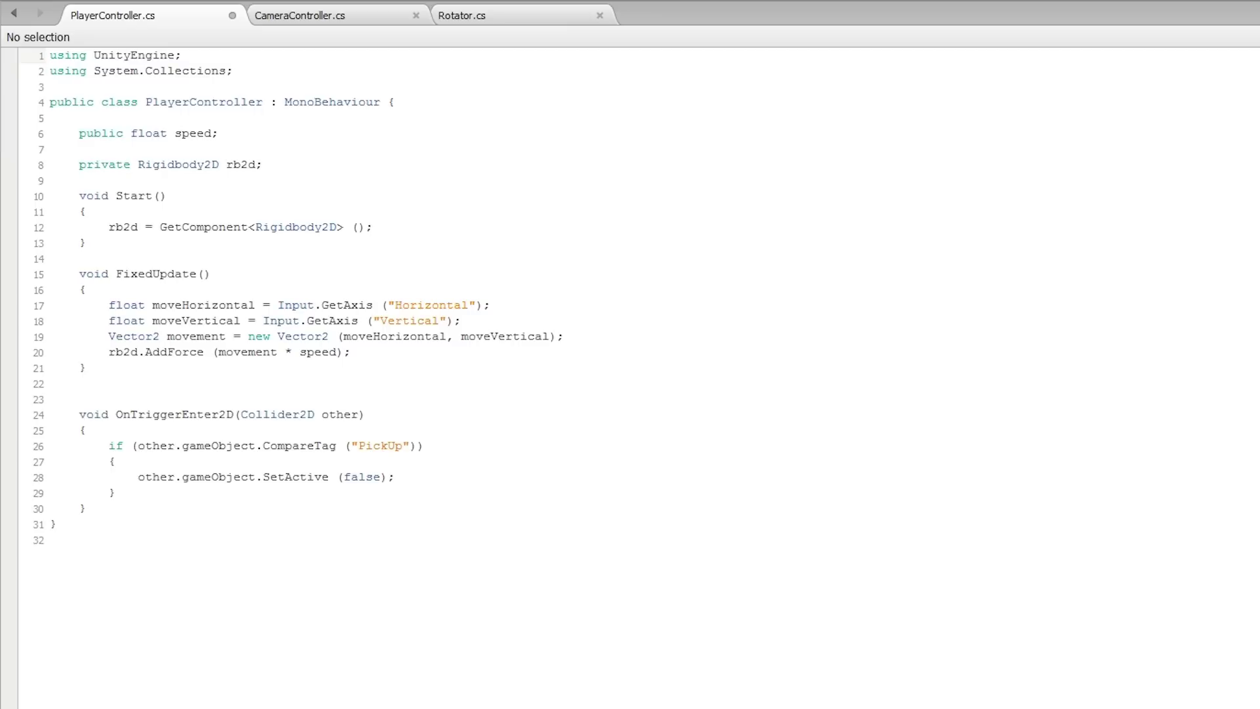
Add a 'private int count;' field on a new line below the rb2d declaration
click(325, 163)
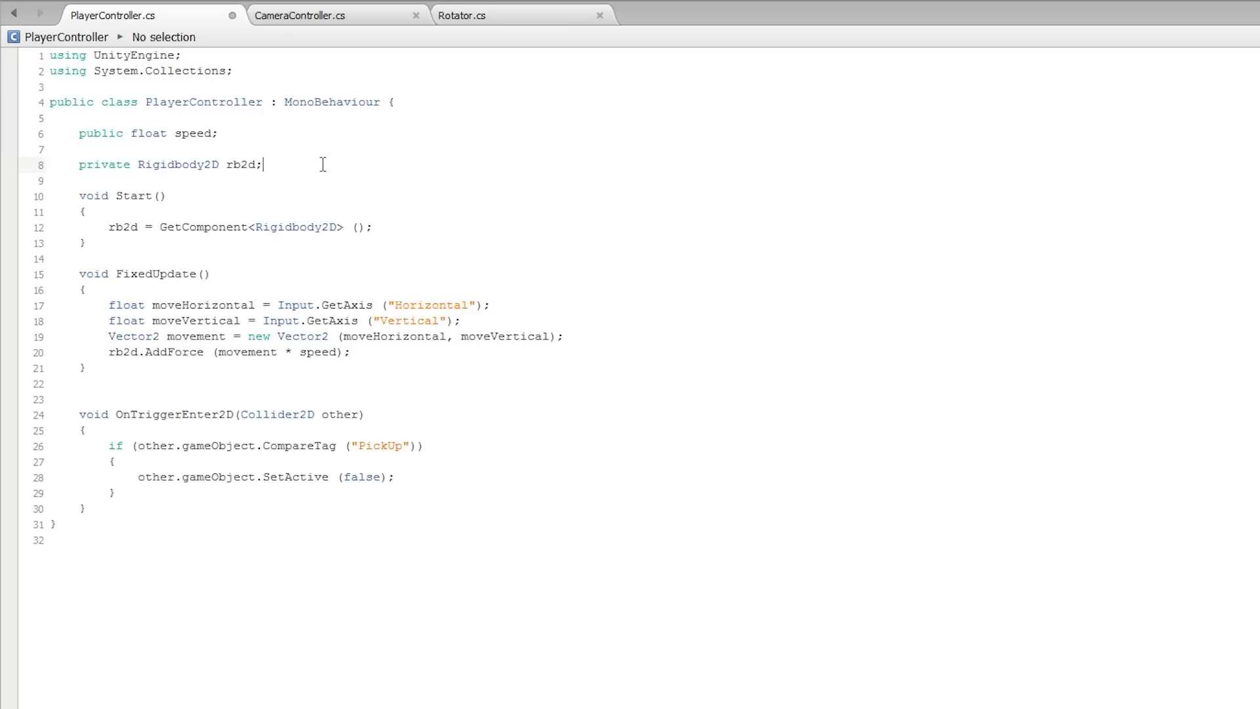
key(Return)
text(private )
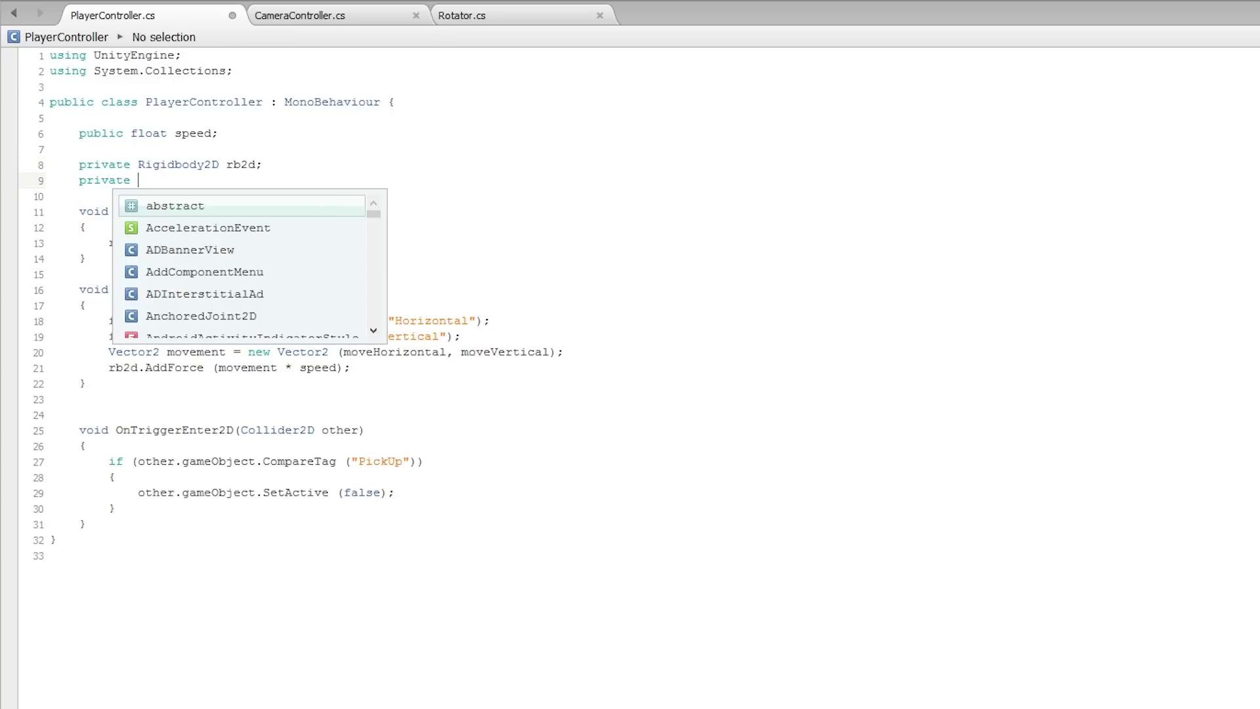
text(int count)
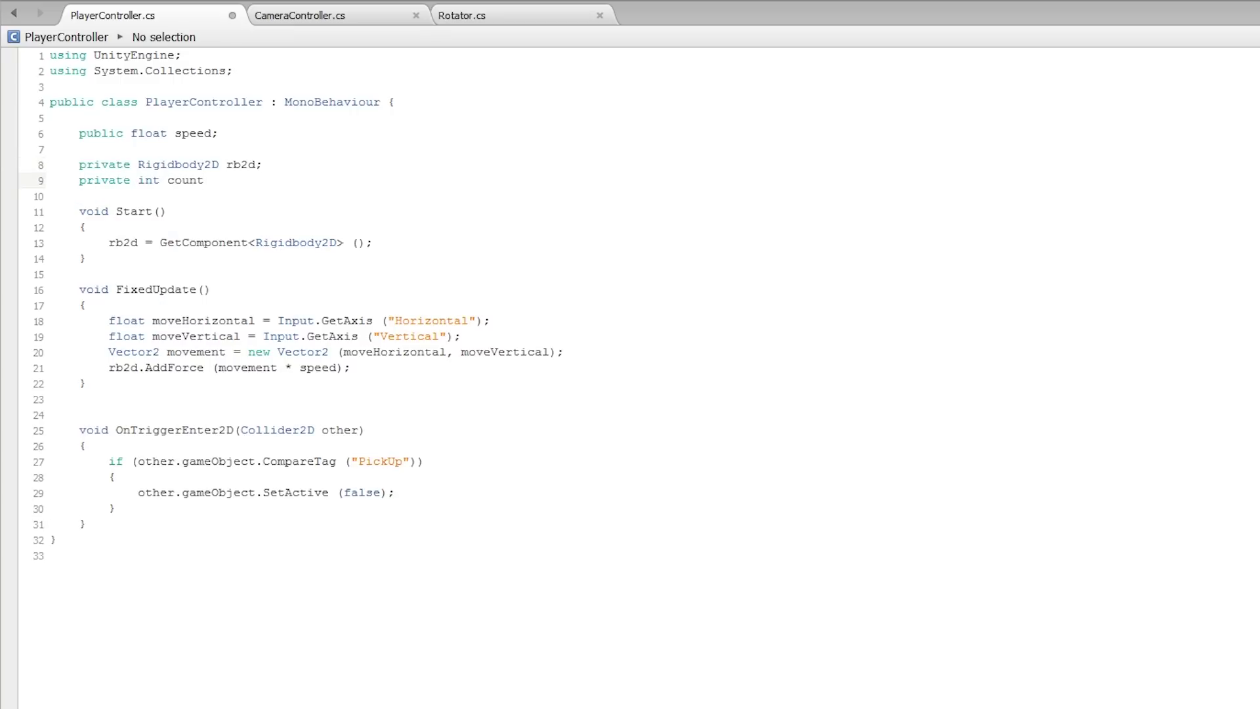
text(;)
click(404, 244)
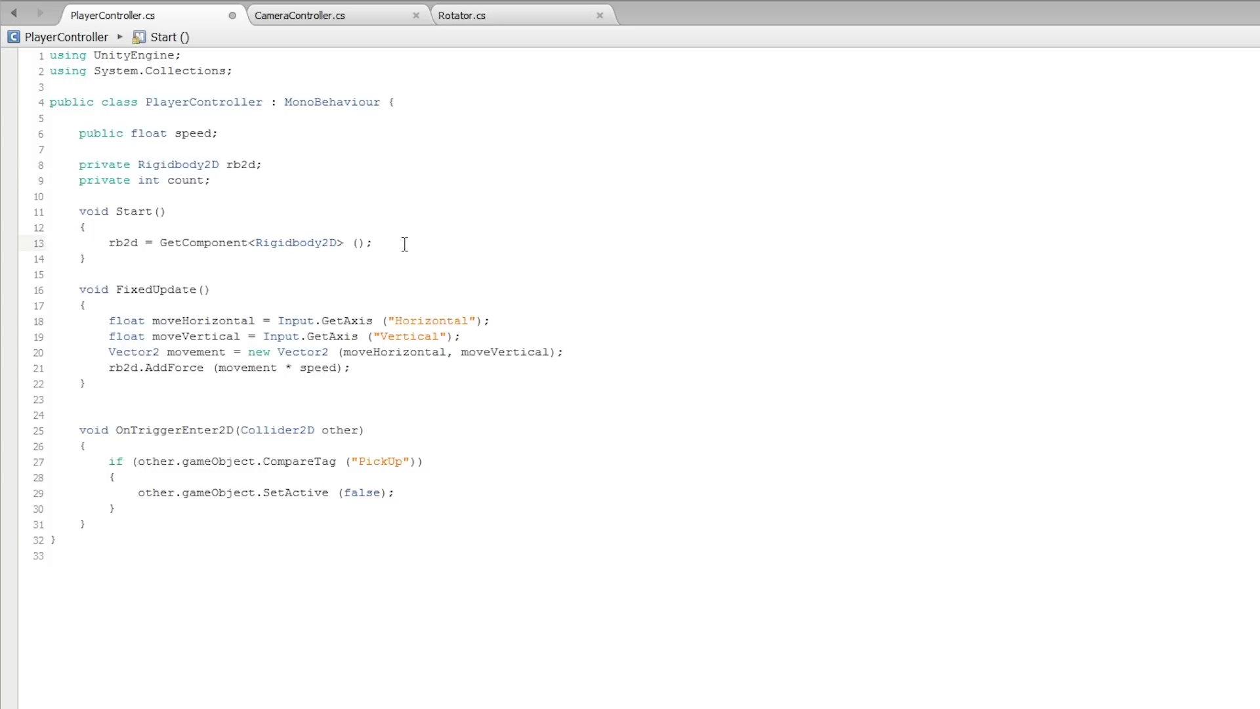
Add 'count = 0;' in Start() right after the rb2d assignment
key(Return)
text(count )
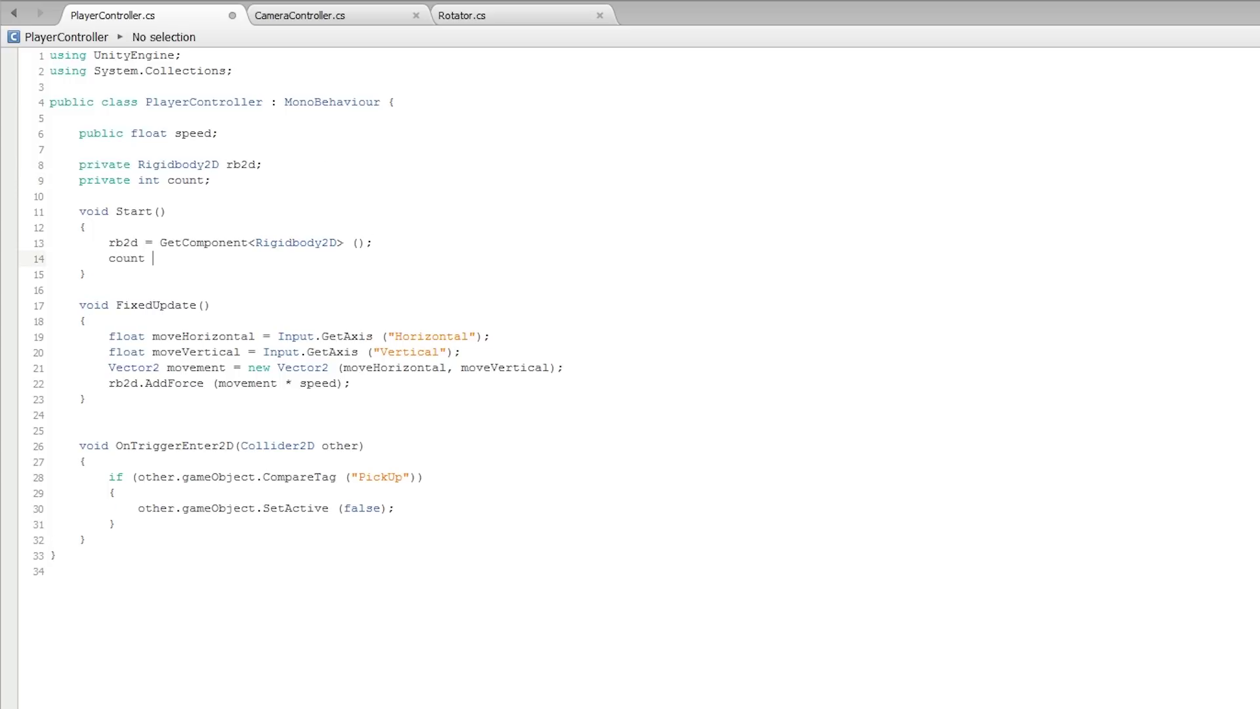
text(= 0;)
click(591, 510)
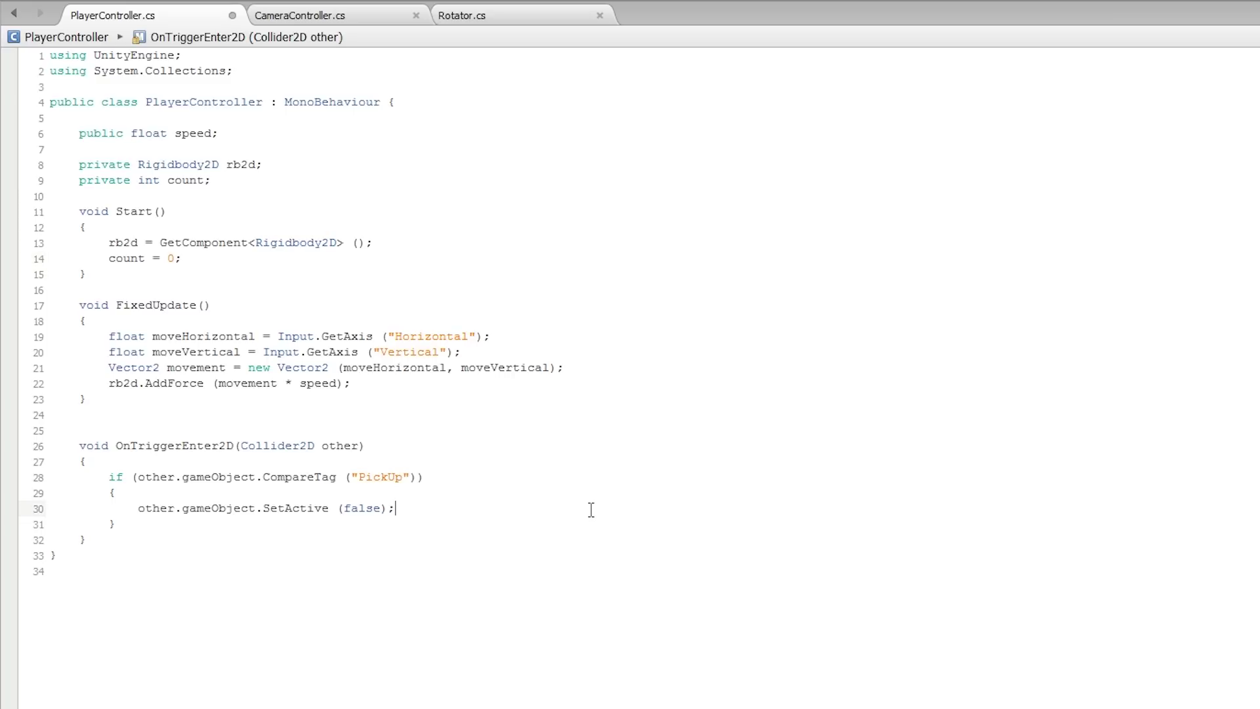
Add 'count = count + 1;' after the pickup's SetActive(false) line in OnTriggerEnter2D
key(Return)
text(count )
text(= count )
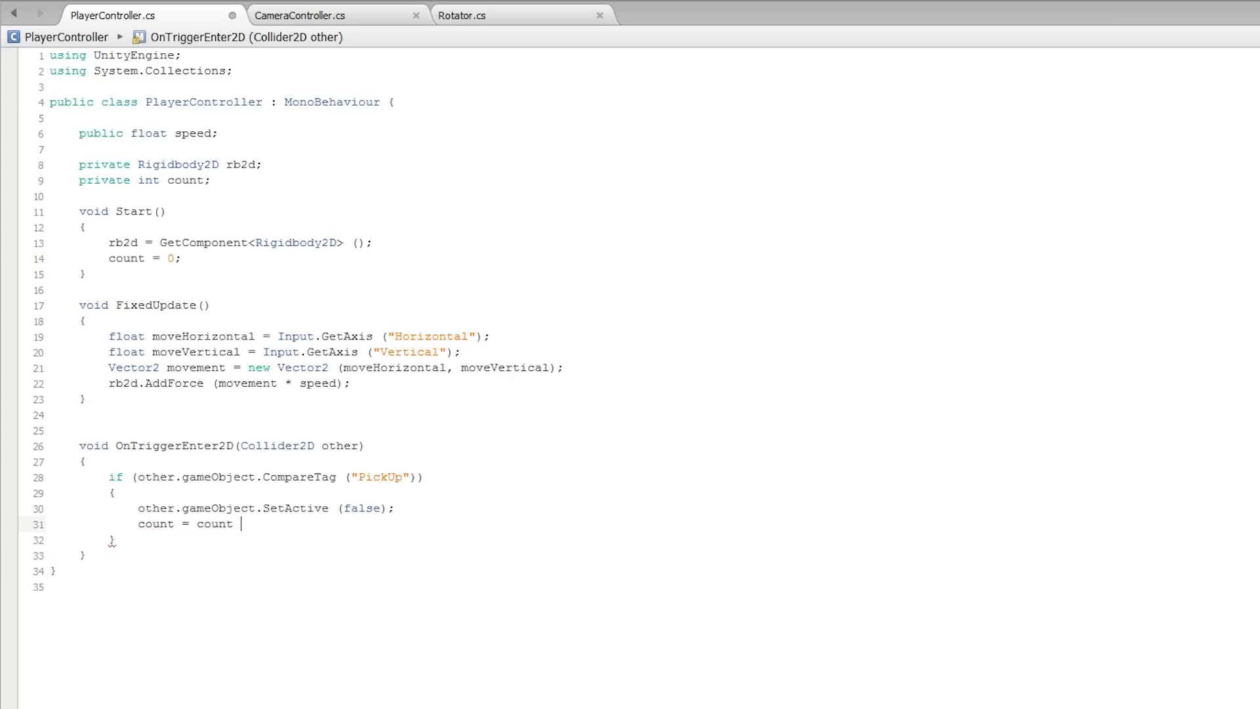
text(+ 1;)
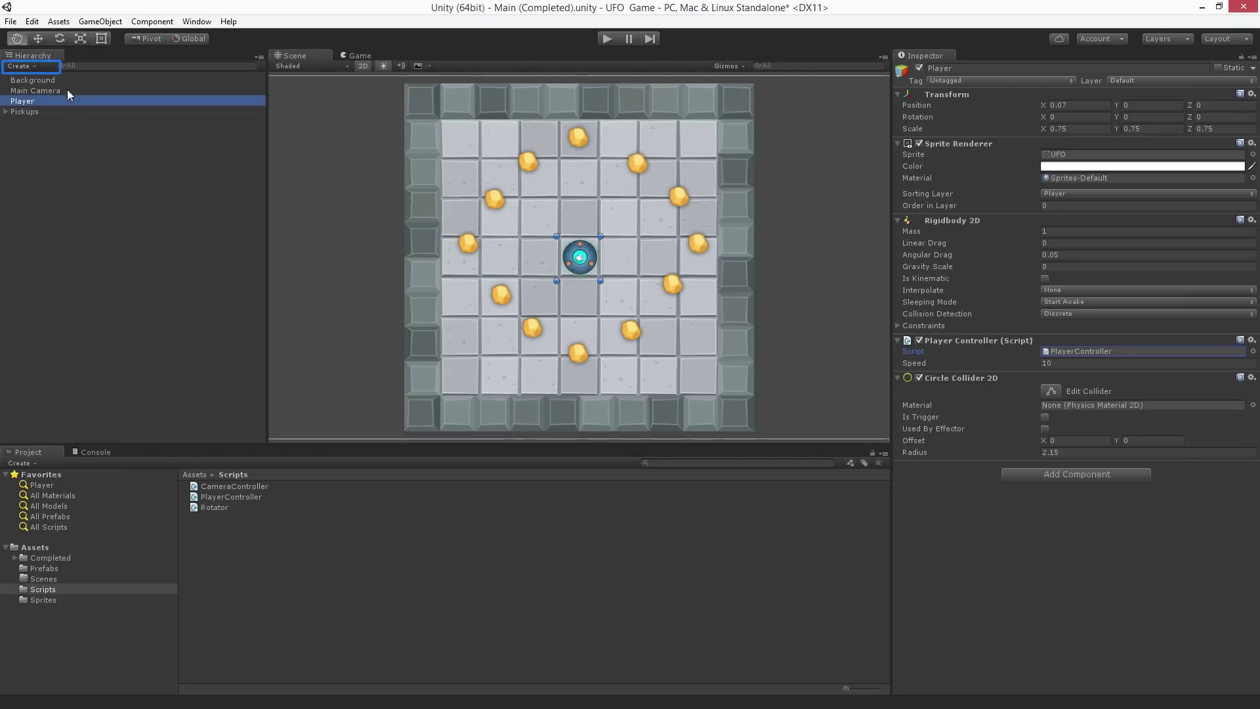
Add a UI Text element from the Hierarchy's Create menu, generating a Canvas and EventSystem
click(25, 66)
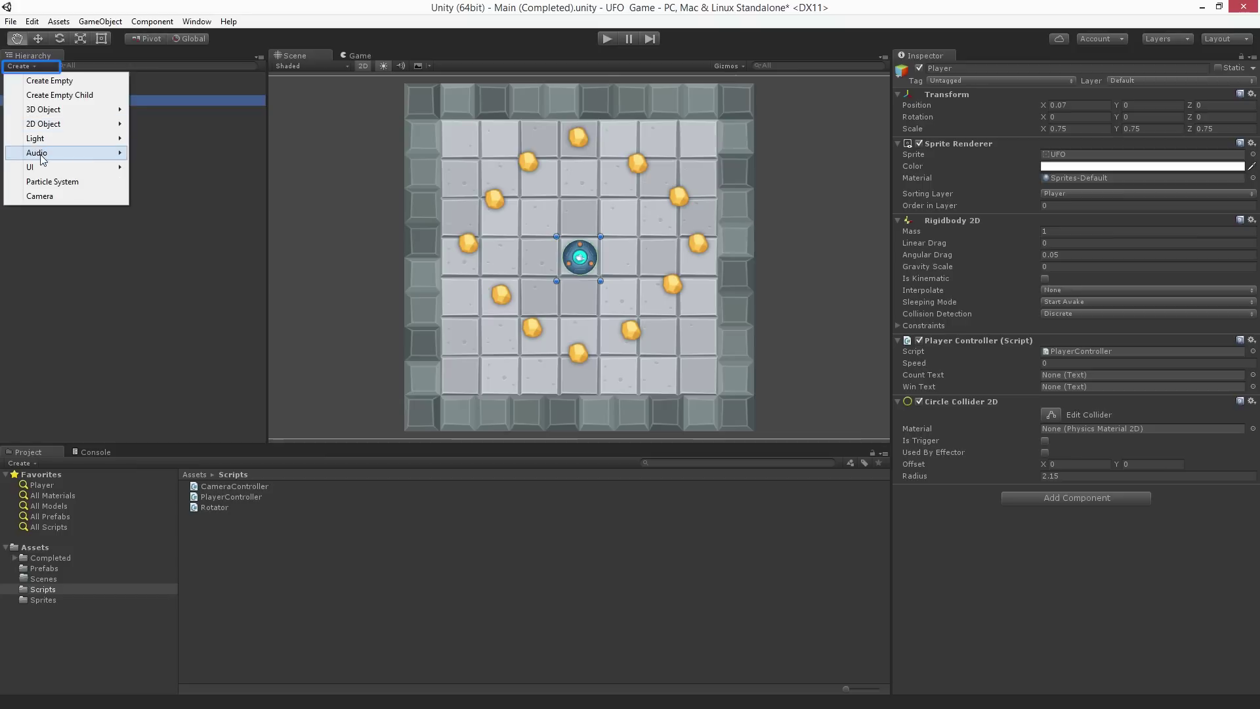
mouse_move(30, 166)
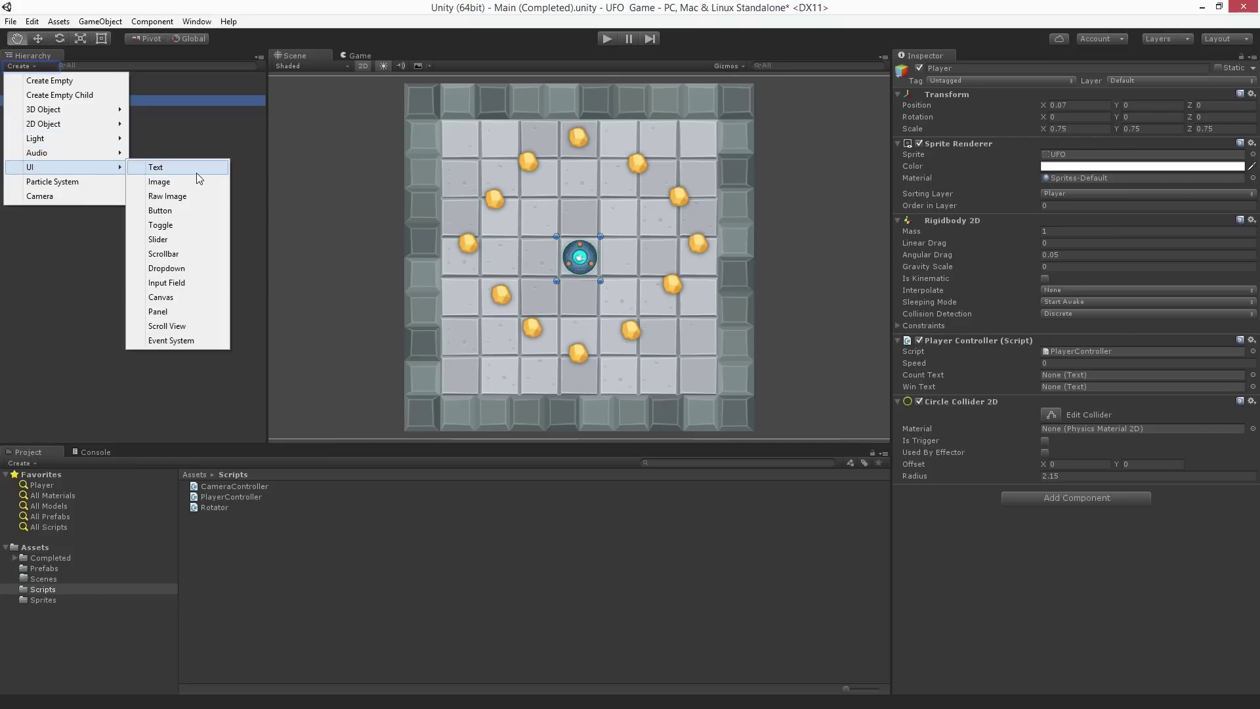
click(197, 173)
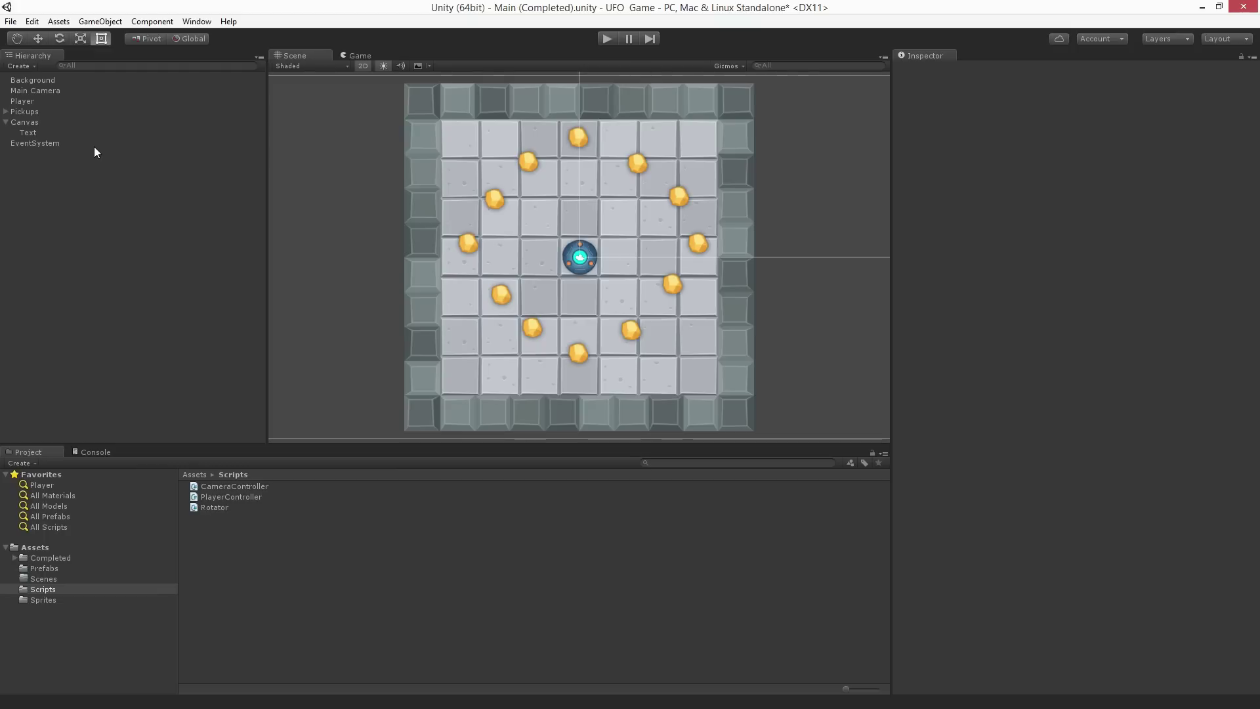
Review the Canvas render and scaling settings, then select the new Text element
click(86, 122)
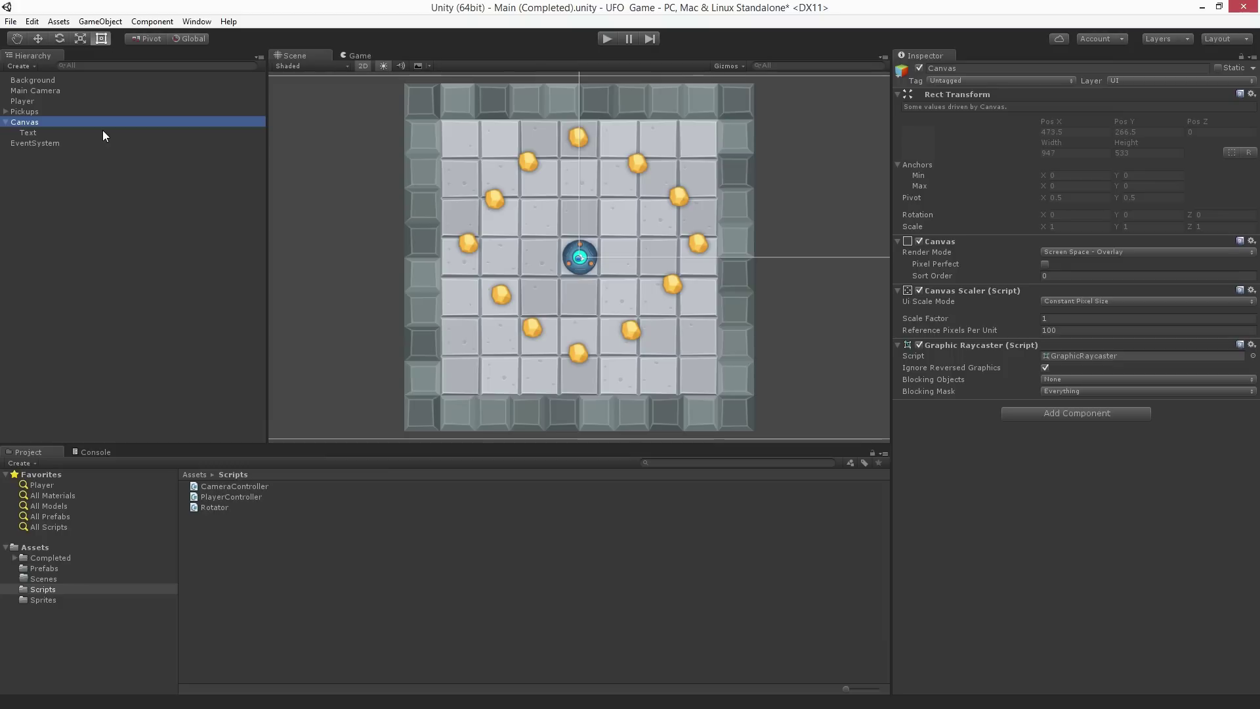
click(72, 133)
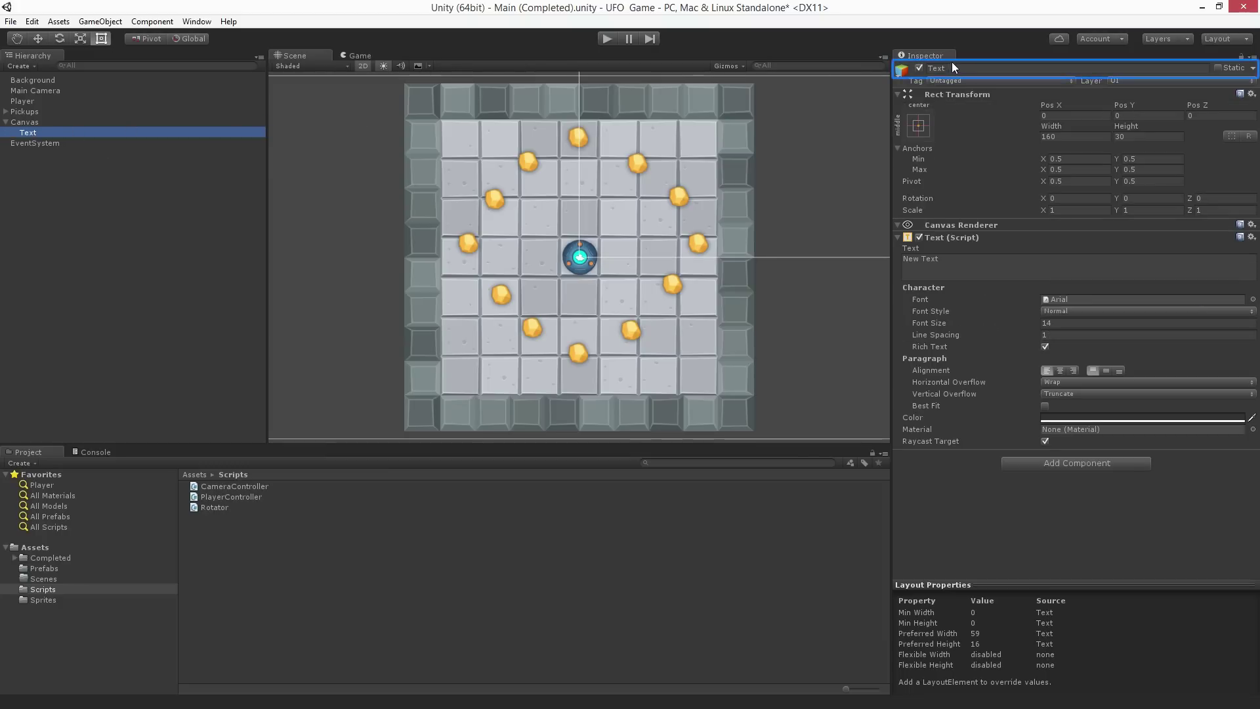
Rename the Text element to CountText and frame it in the Scene view
click(990, 66)
text(C)
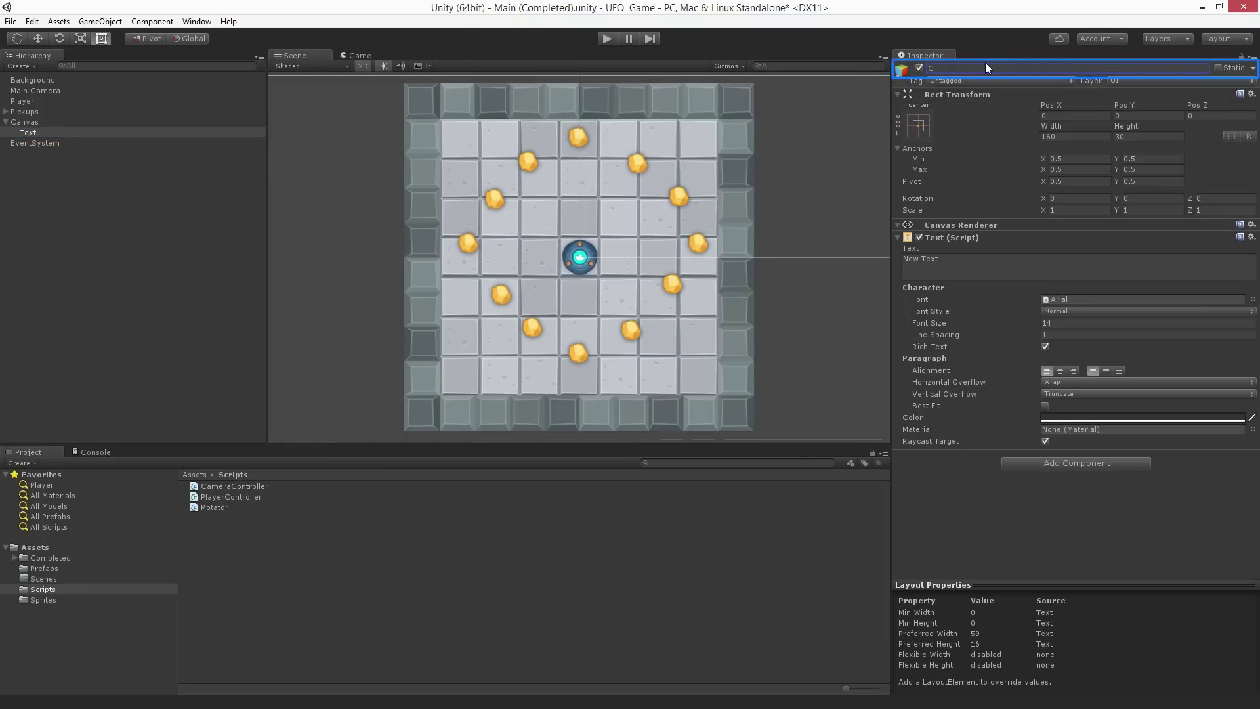
text(ountText)
key(Return)
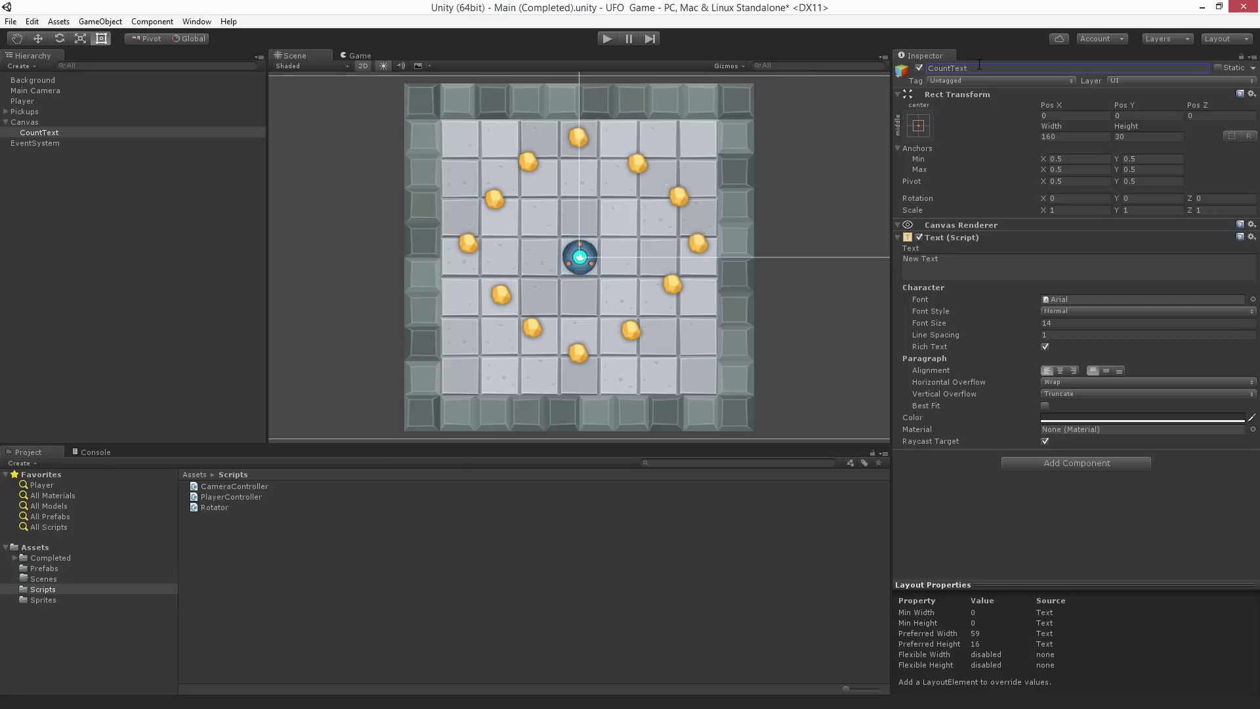
key(f)
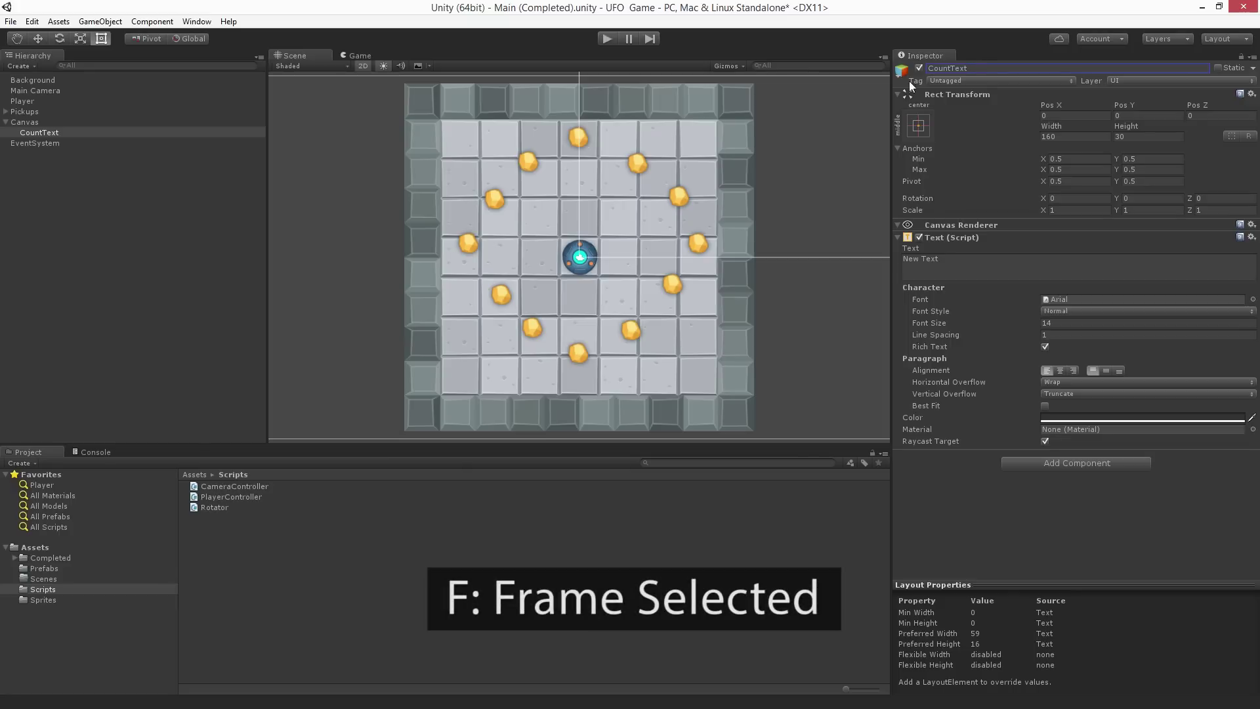
key(f)
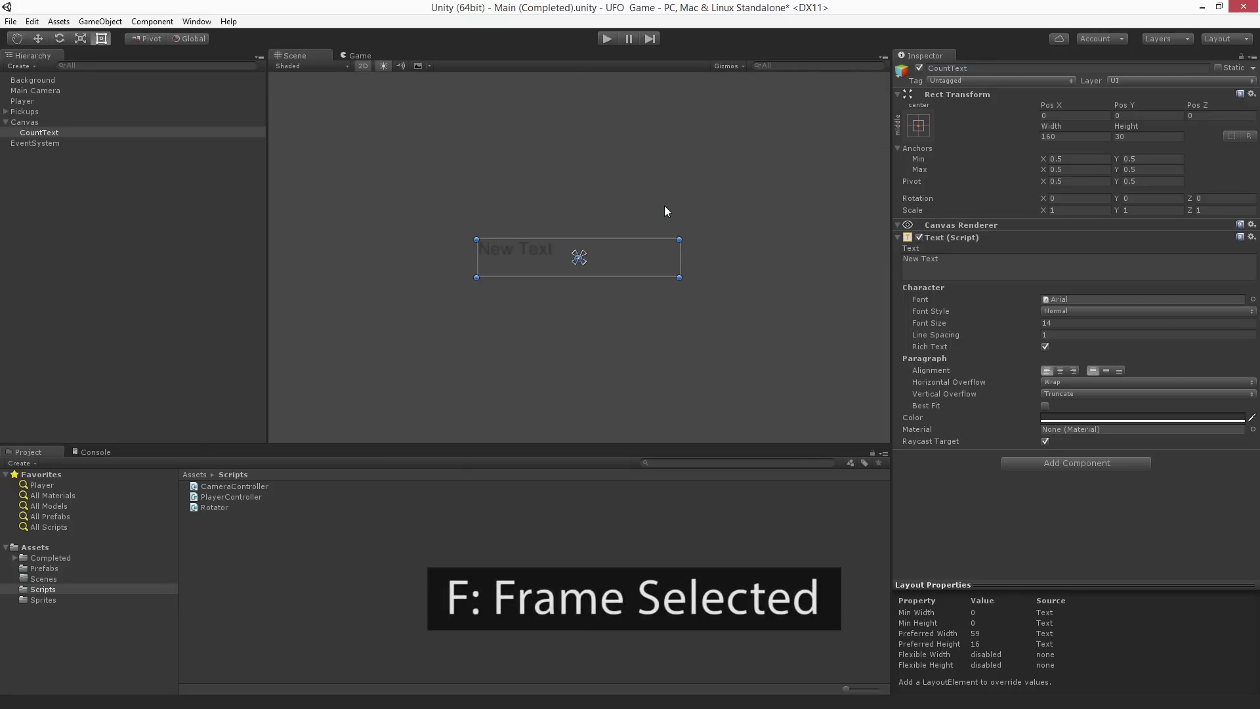
scroll(666, 207, down, 1)
scroll(669, 203, down, 1)
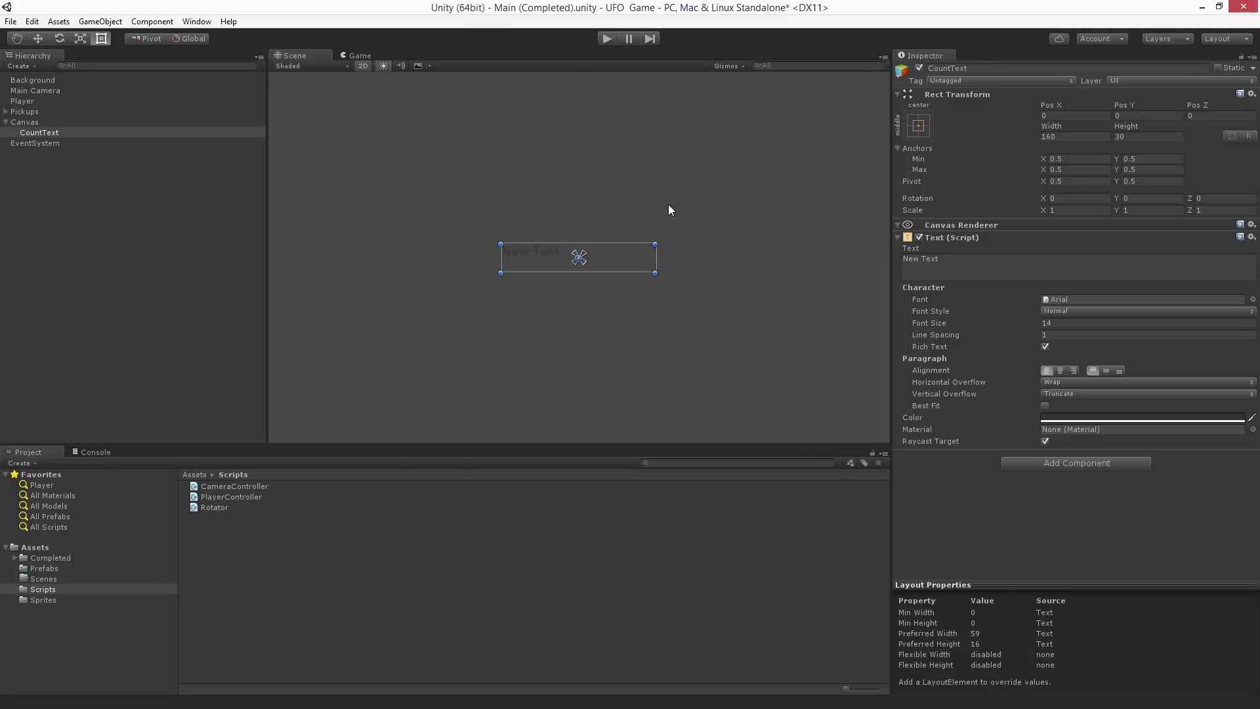
scroll(669, 205, down, 1)
scroll(669, 204, down, 3)
scroll(668, 209, down, 1)
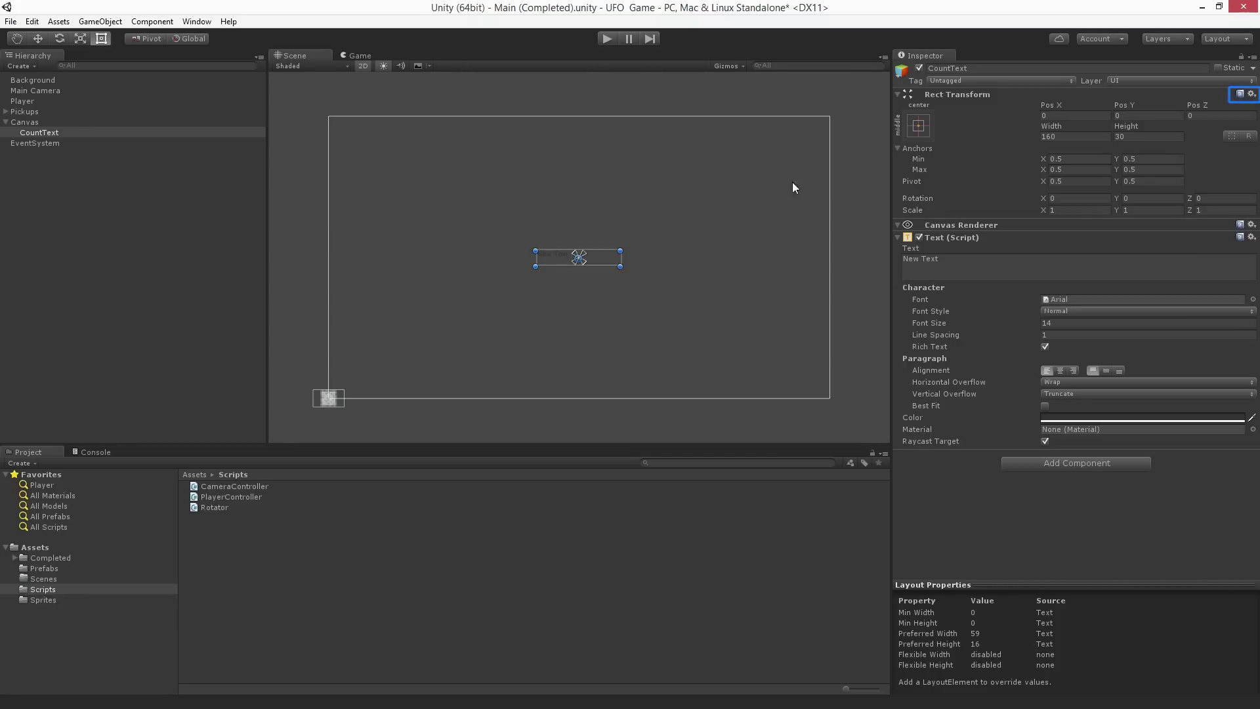
Reset CountText's Rect Transform to its default centred 100×100 size
click(1251, 93)
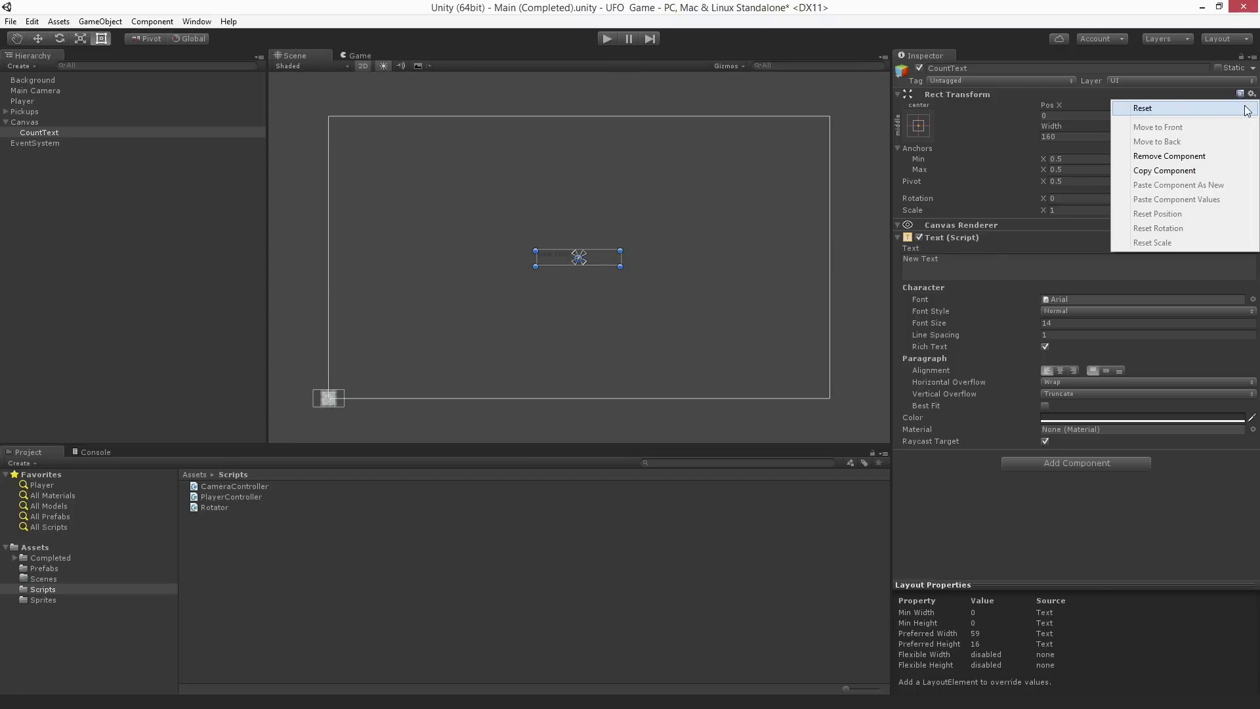
click(1248, 110)
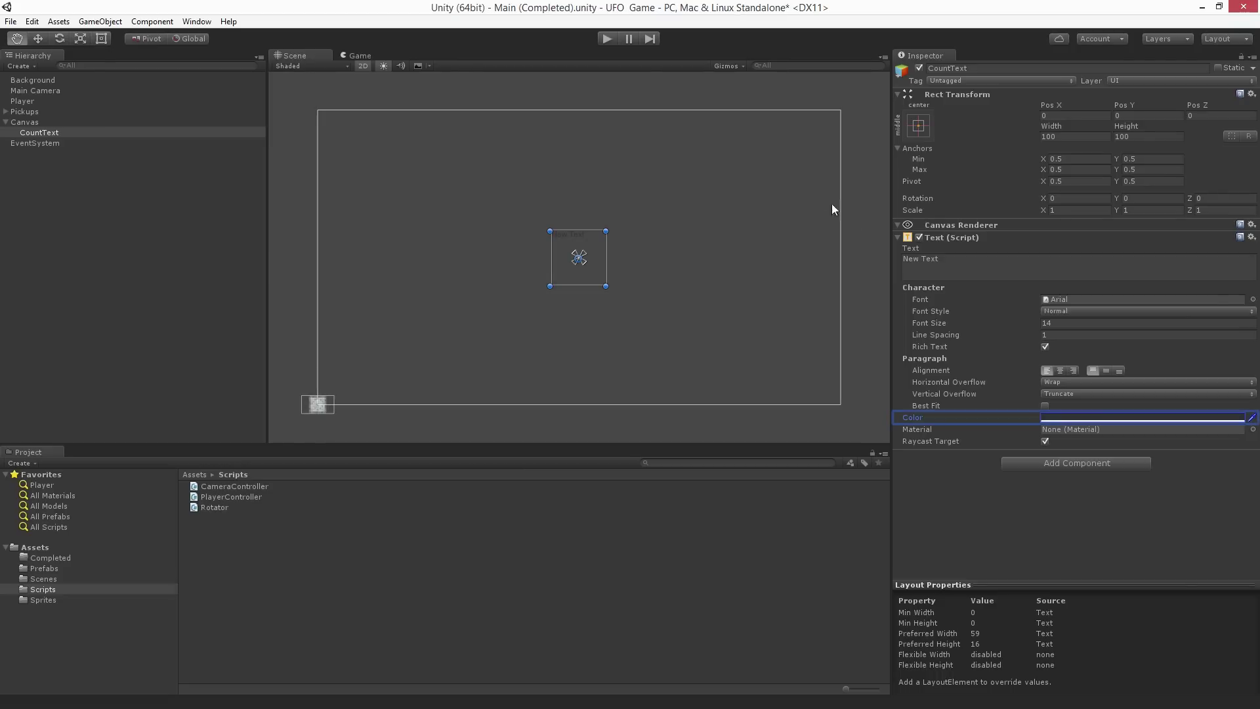
Set CountText's colour to yellow FFFF00 with green 255 and blue 0
click(1072, 418)
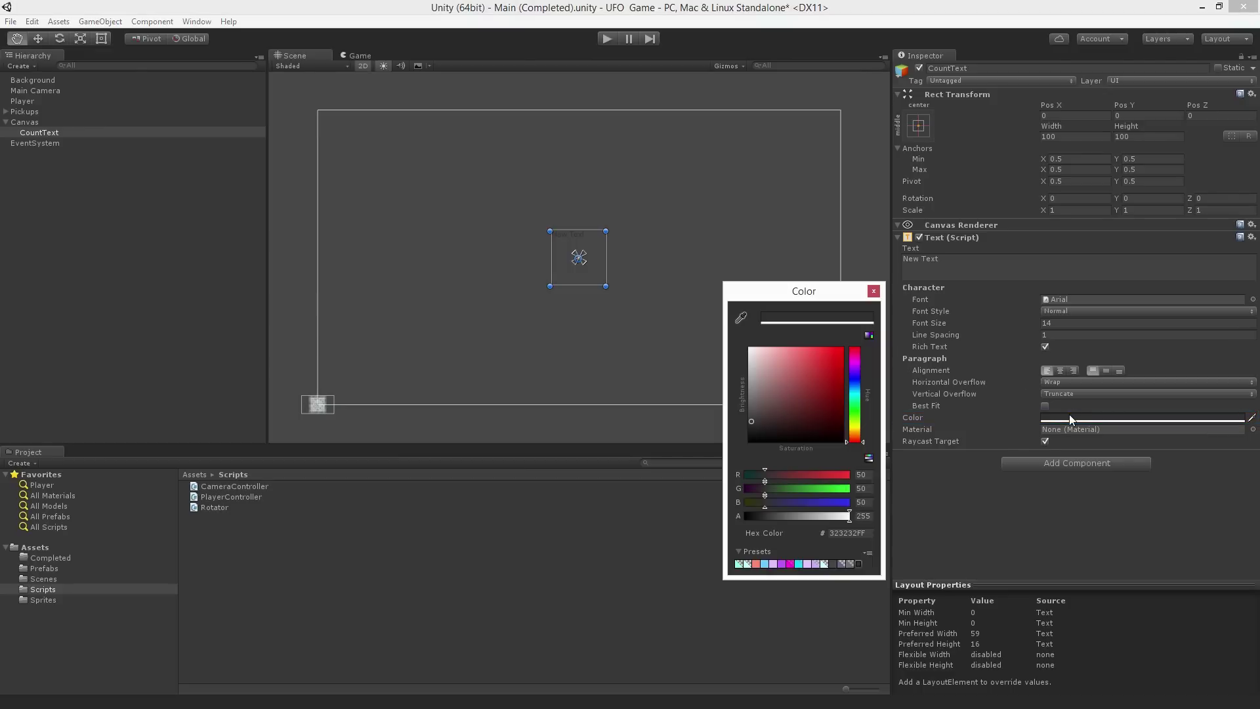
click(872, 474)
text(255)
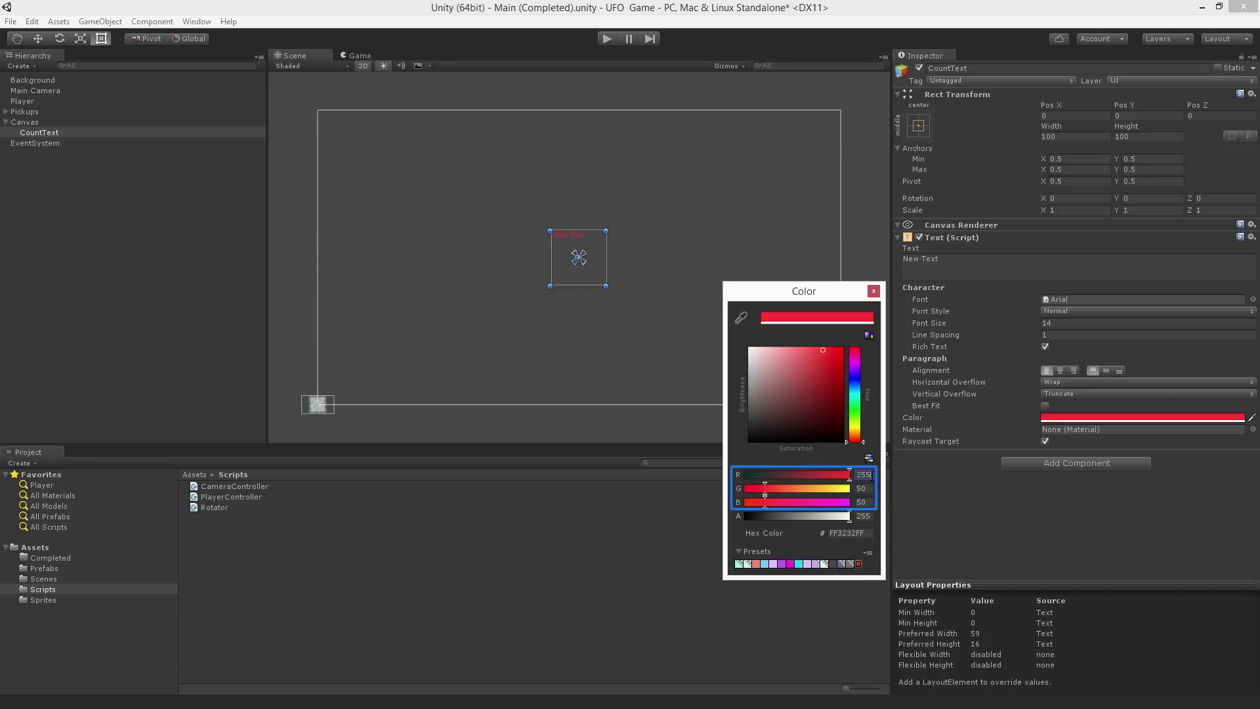
click(871, 489)
text(255)
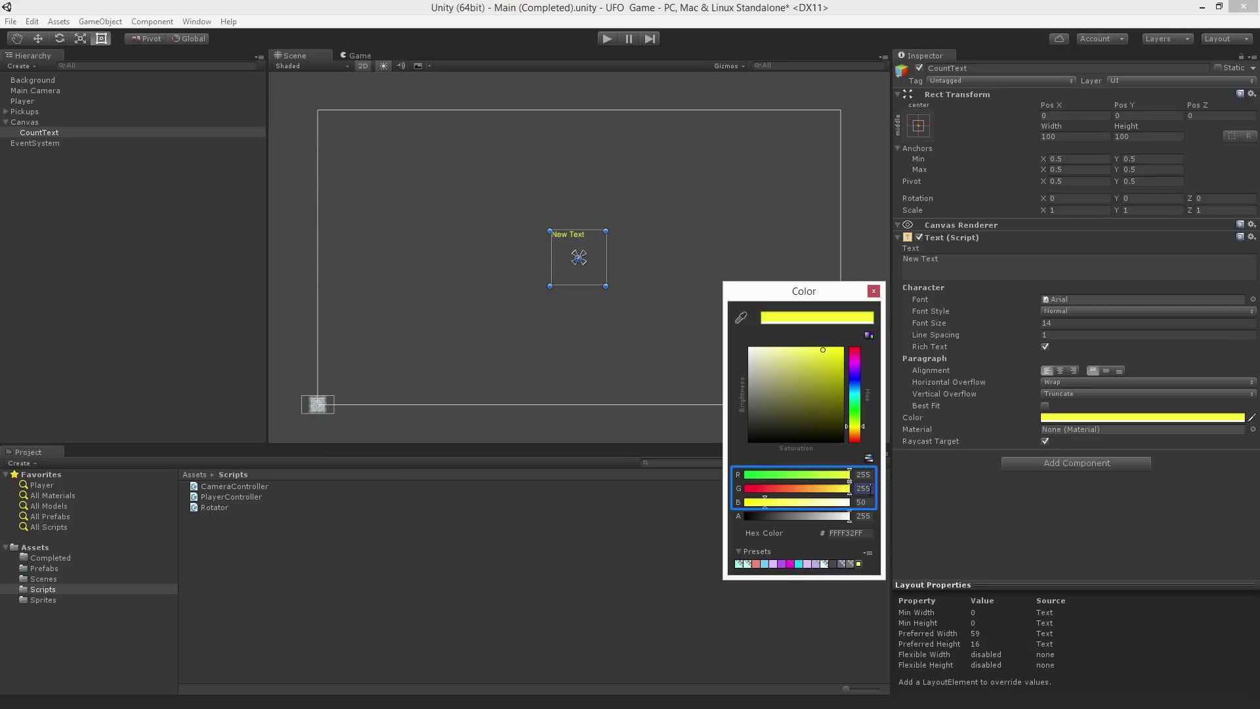
click(870, 502)
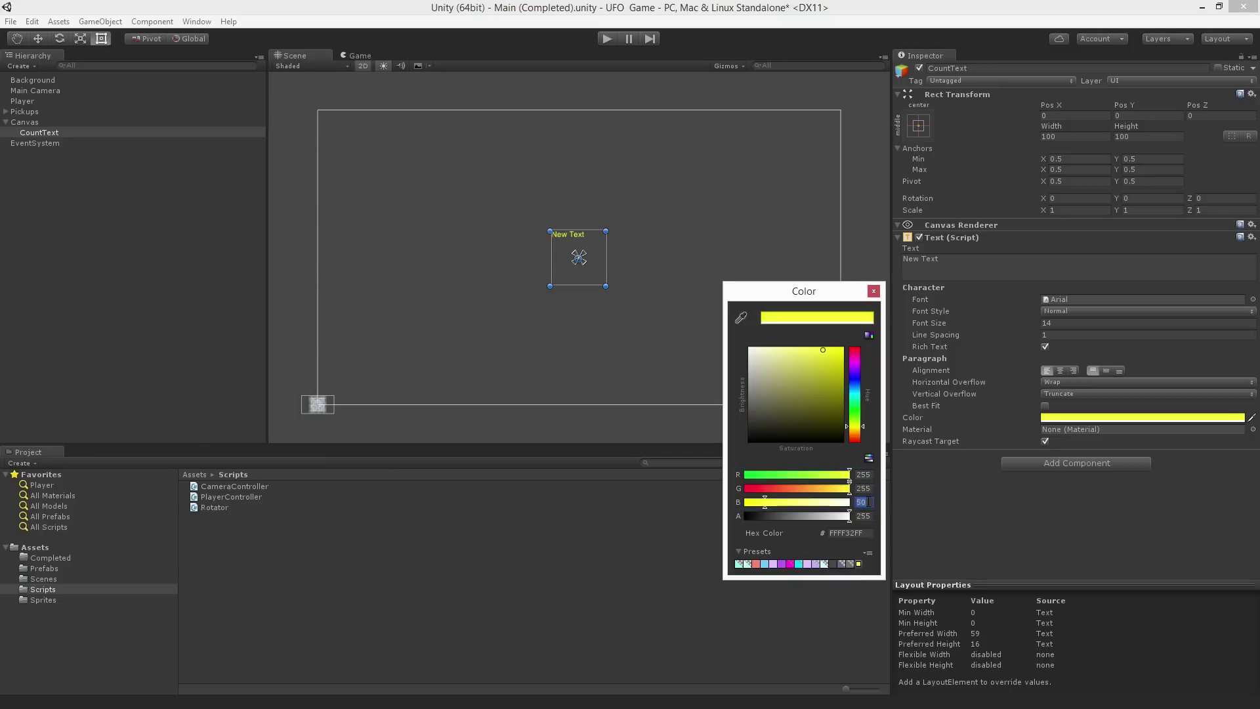
text(0)
click(873, 292)
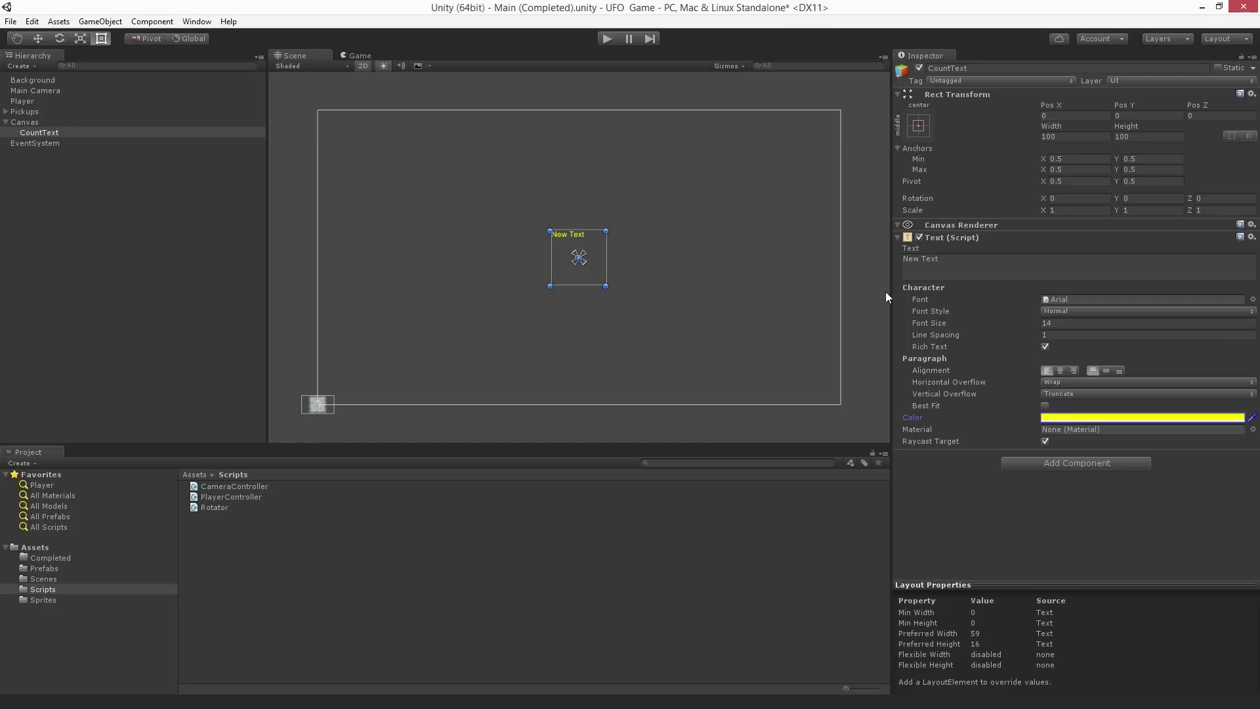
Make the label read 'Count Text' and anchor it top-left with Shift+Alt
click(1113, 263)
text(Count)
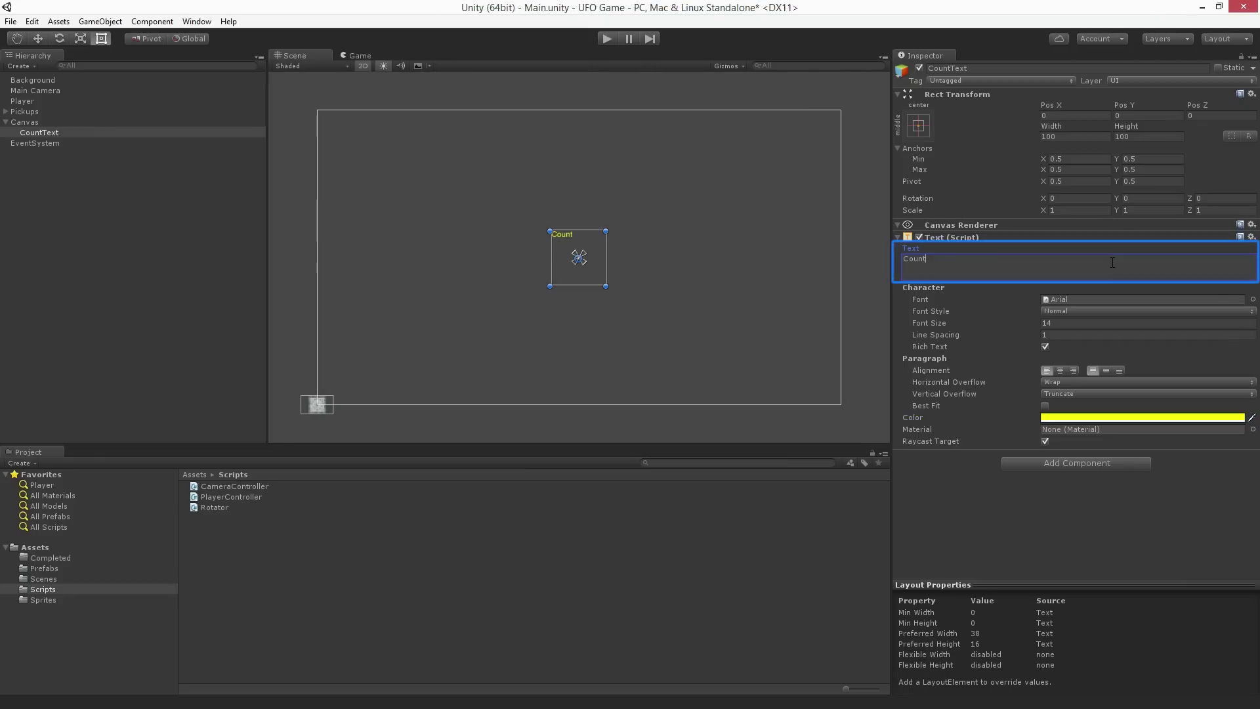
text( Text)
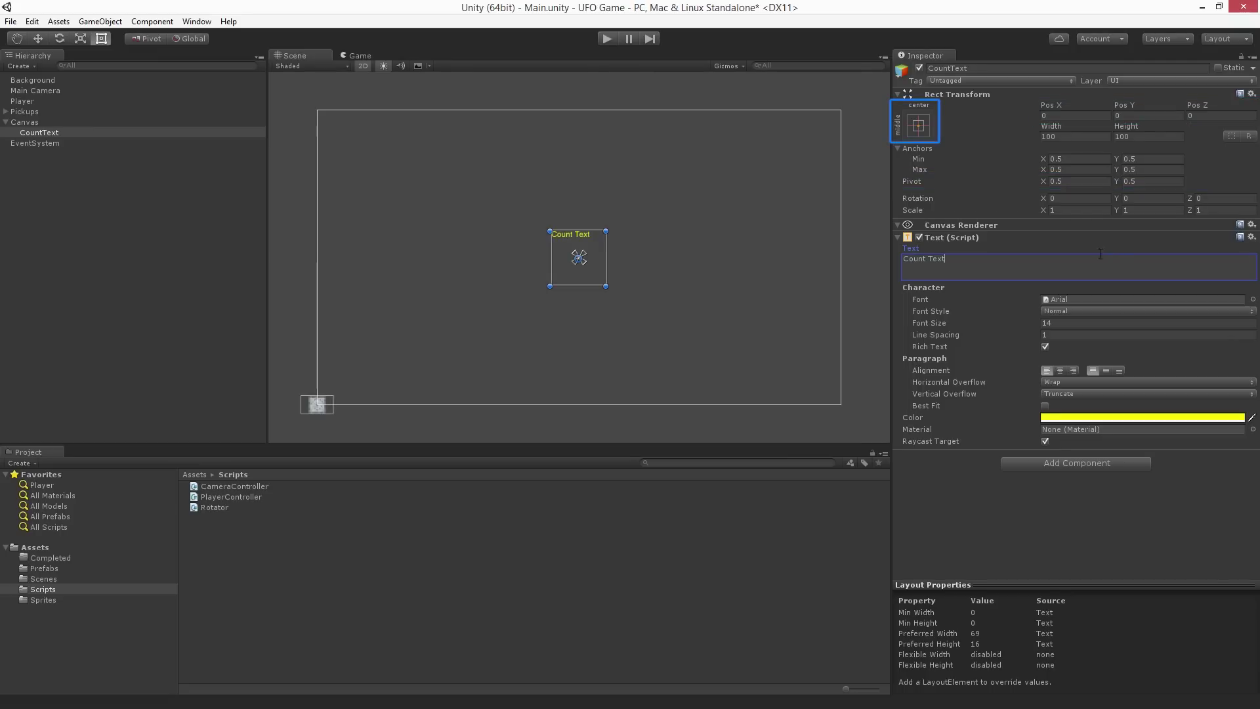
click(919, 126)
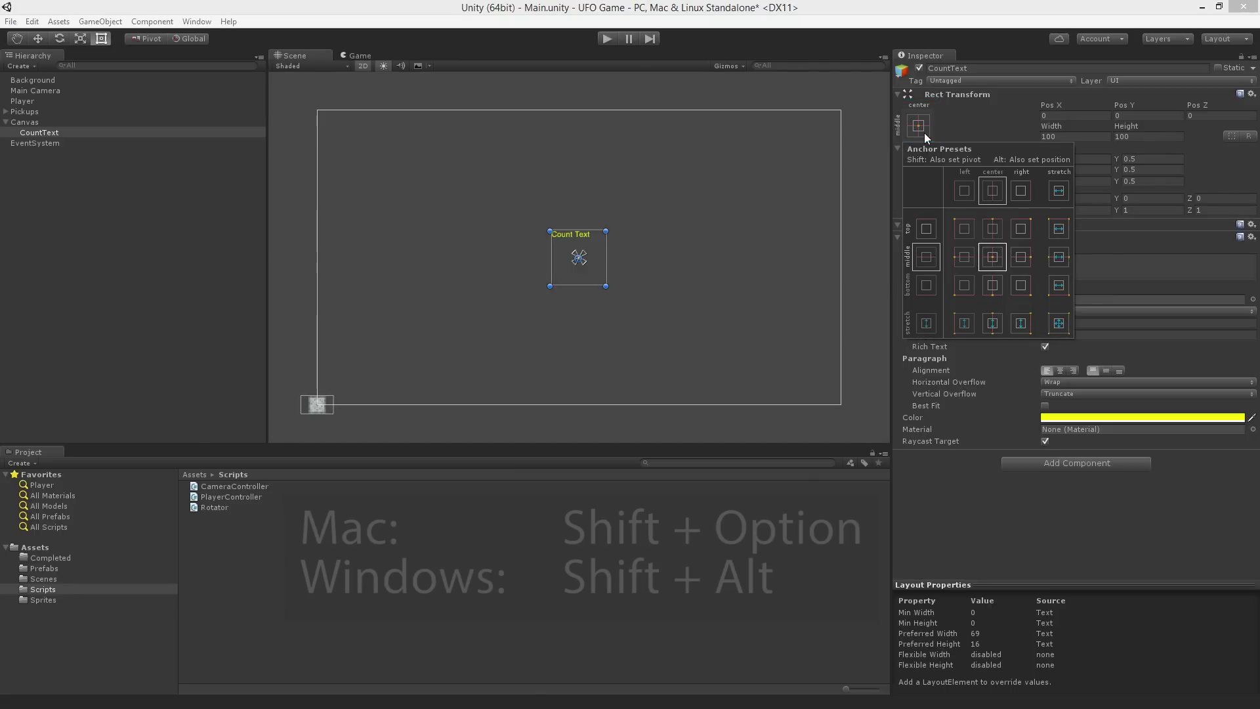
key(shift+alt)
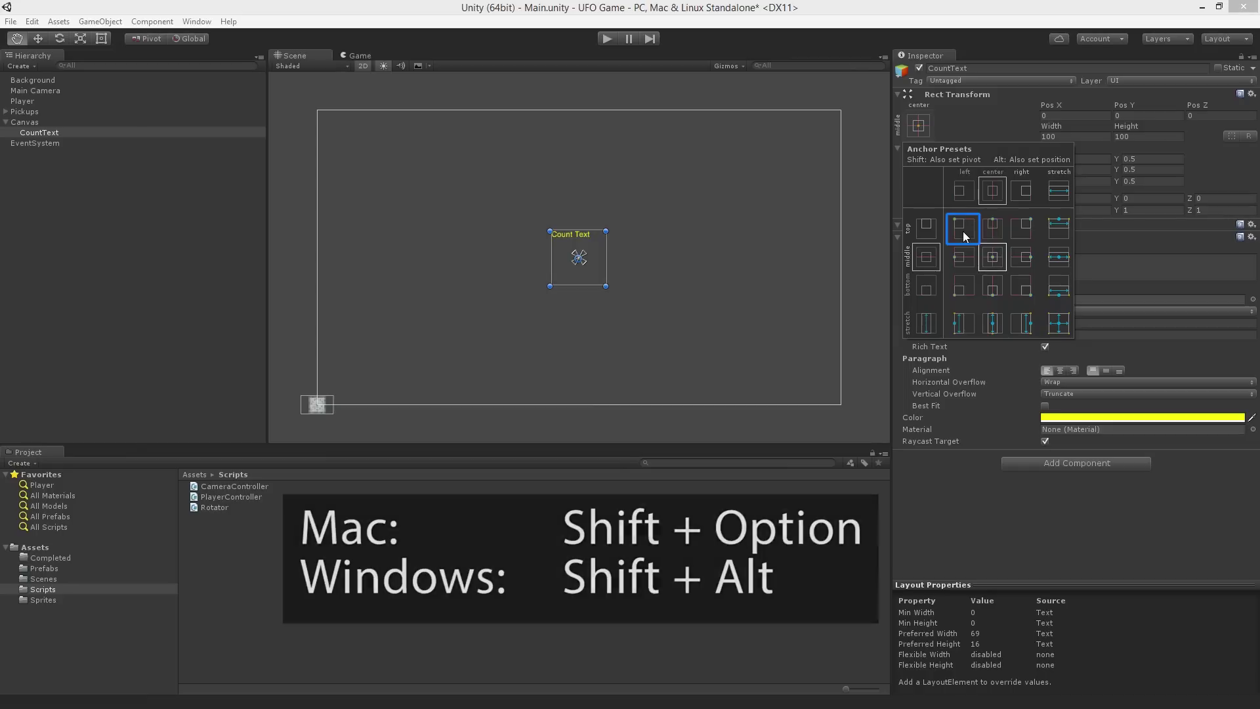
alt+shift+click(963, 229)
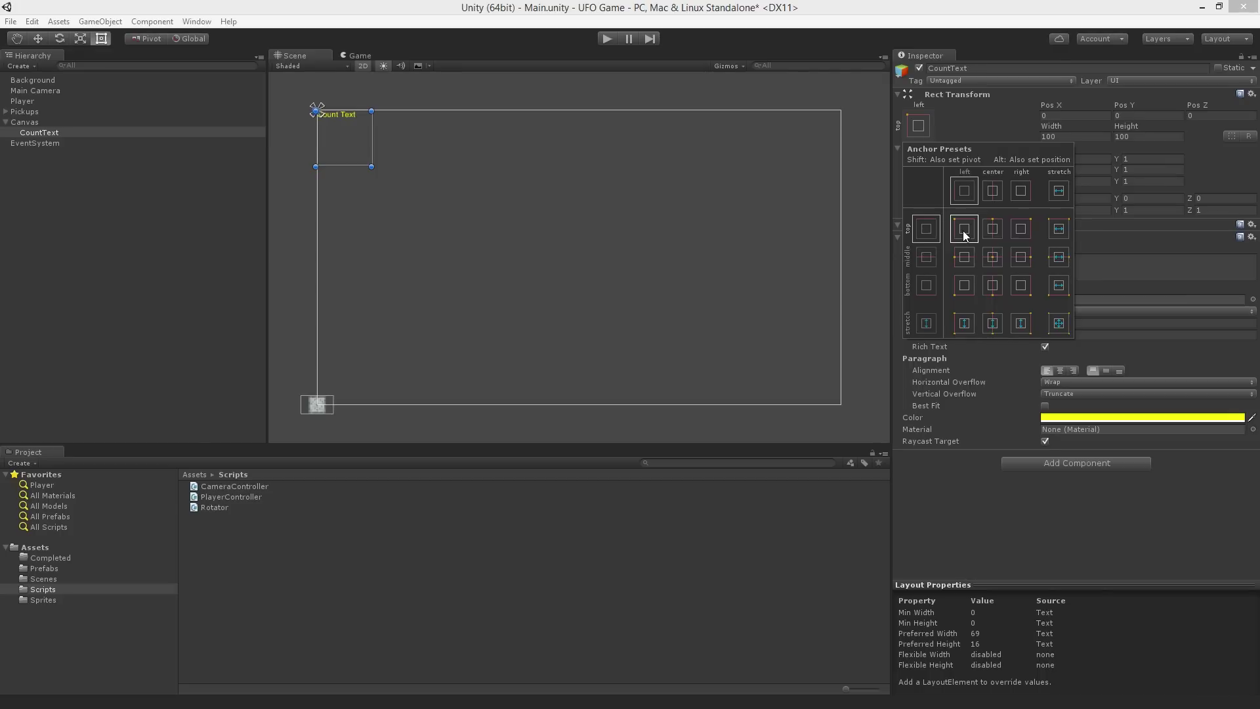
Set CountText's Rect Transform position to X 10 and Y -10
click(1107, 116)
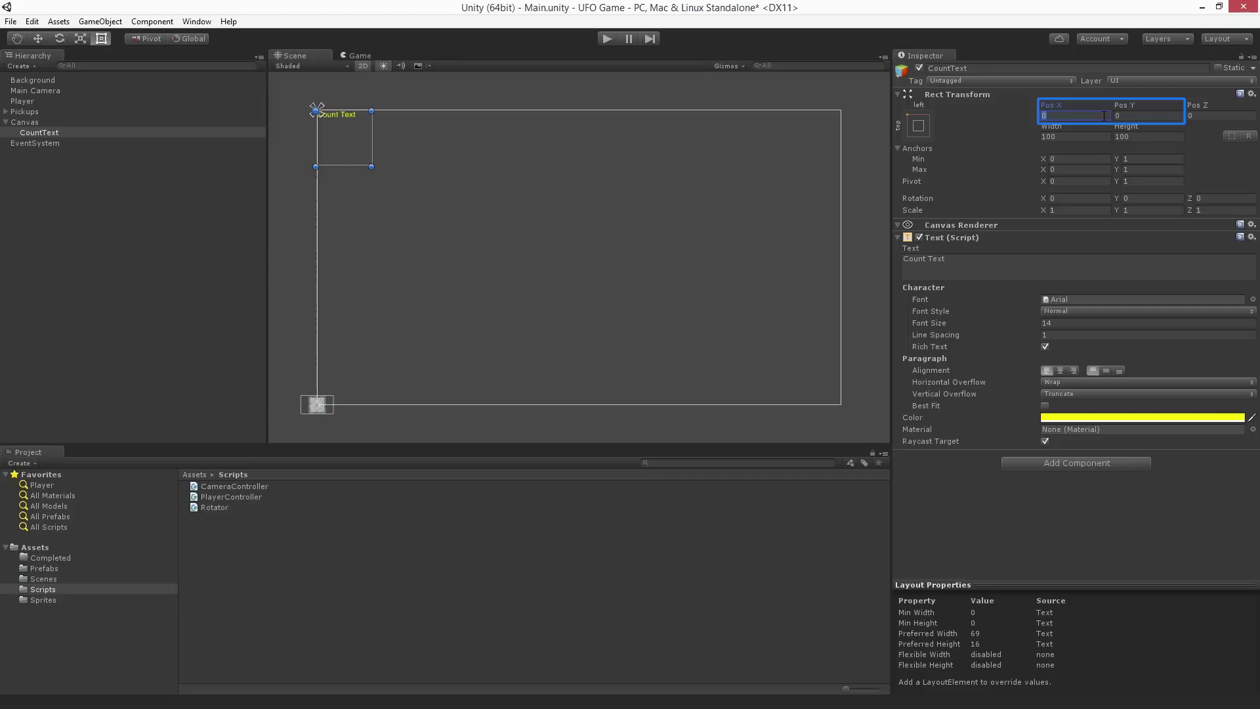
text(1)
text(0)
key(Tab)
text(-)
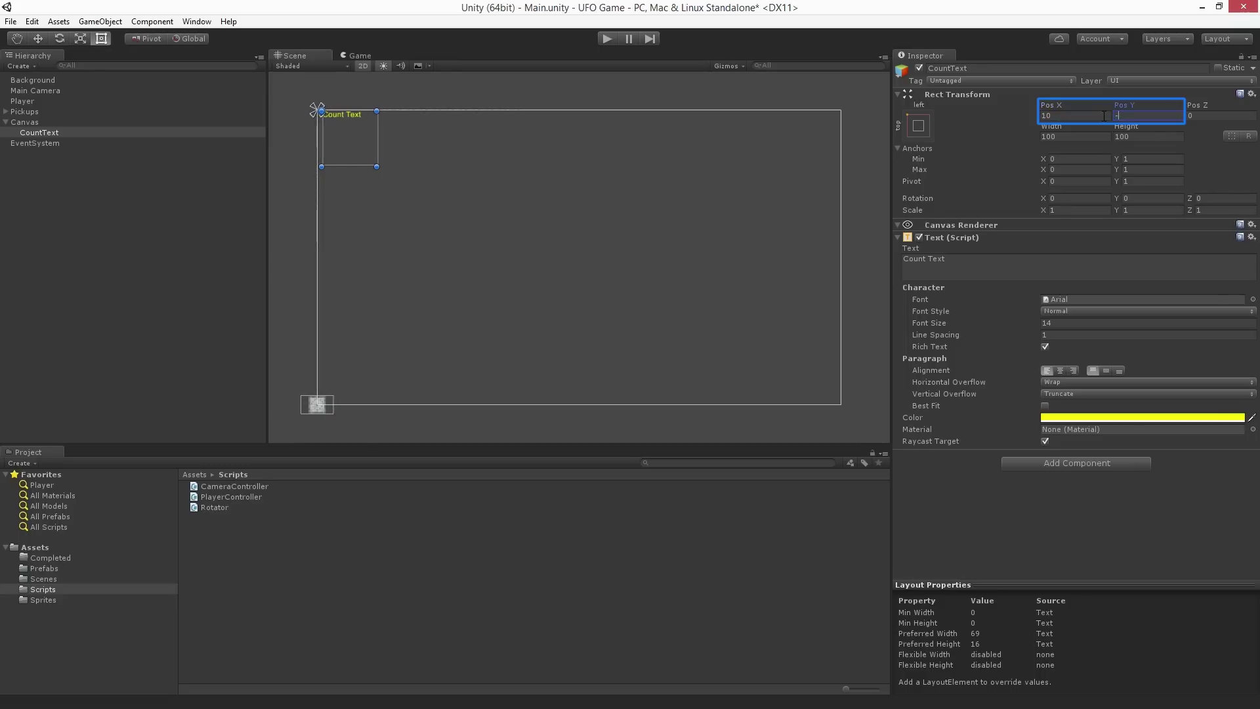
text(10)
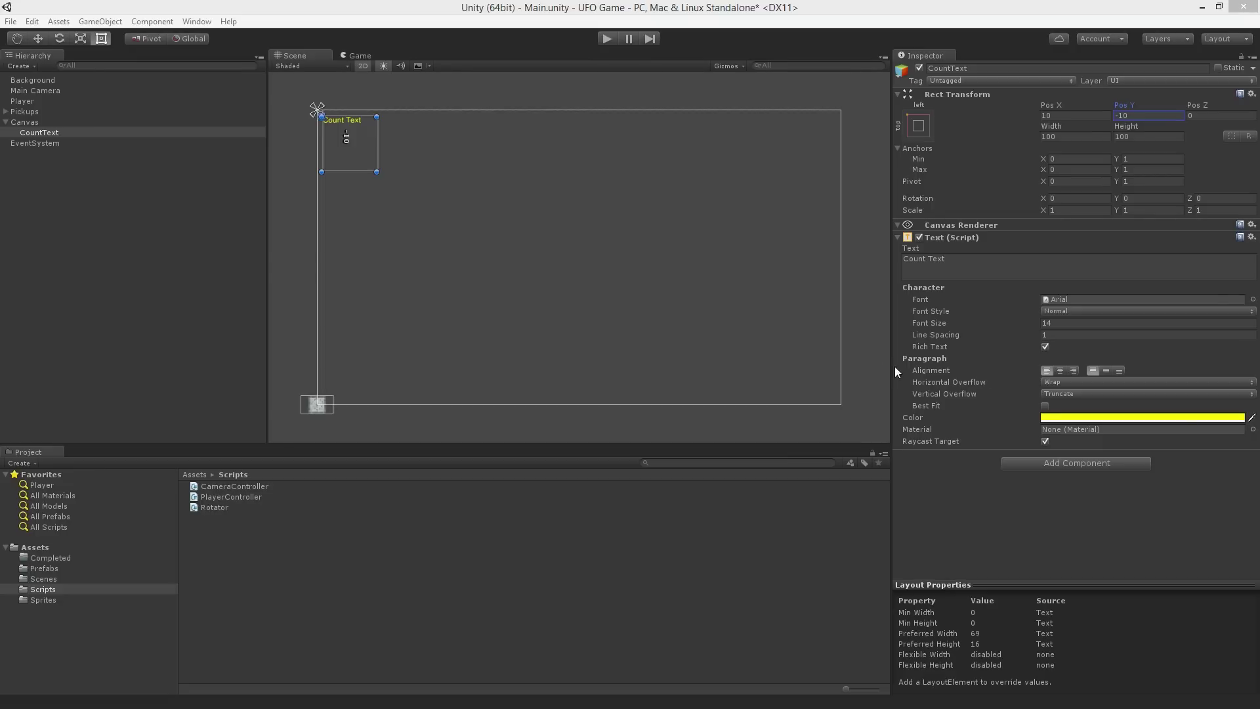
Select Player and open its PlayerController script from the Inspector
click(88, 104)
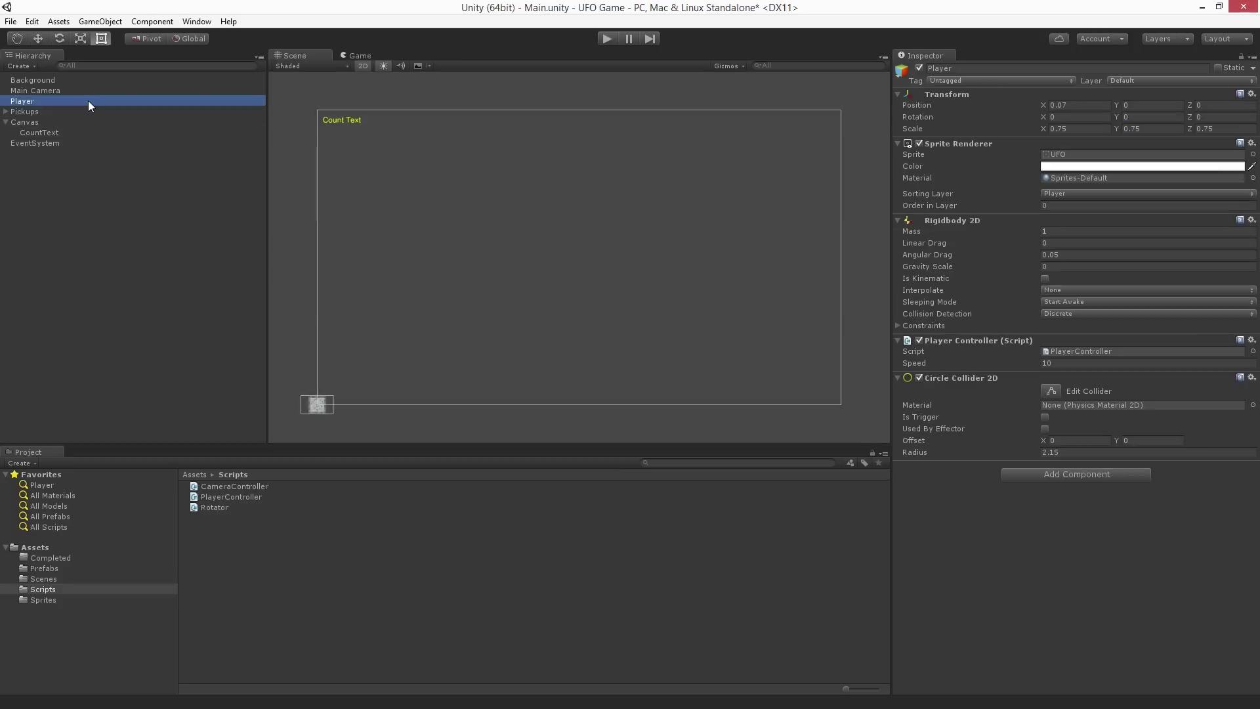
double_click(1135, 350)
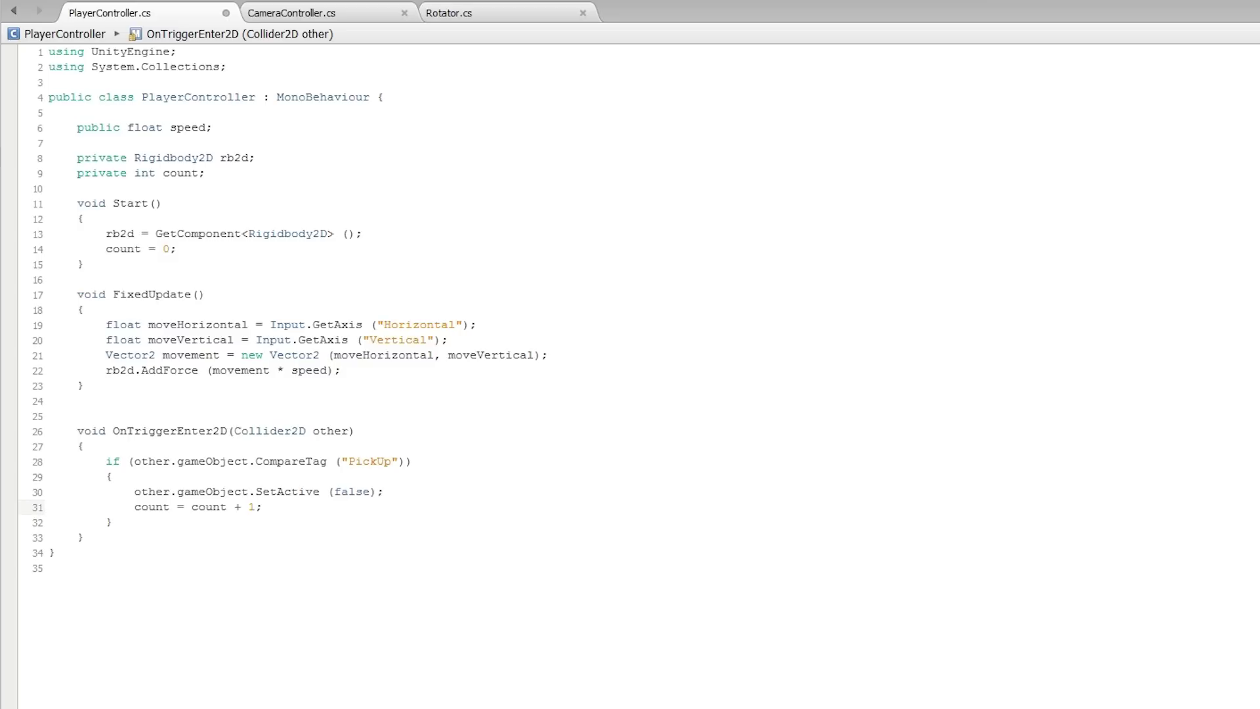
Add 'using UnityEngine.UI;' at the top and 'public Text countText;' below the speed field
key(ctrl+Home)
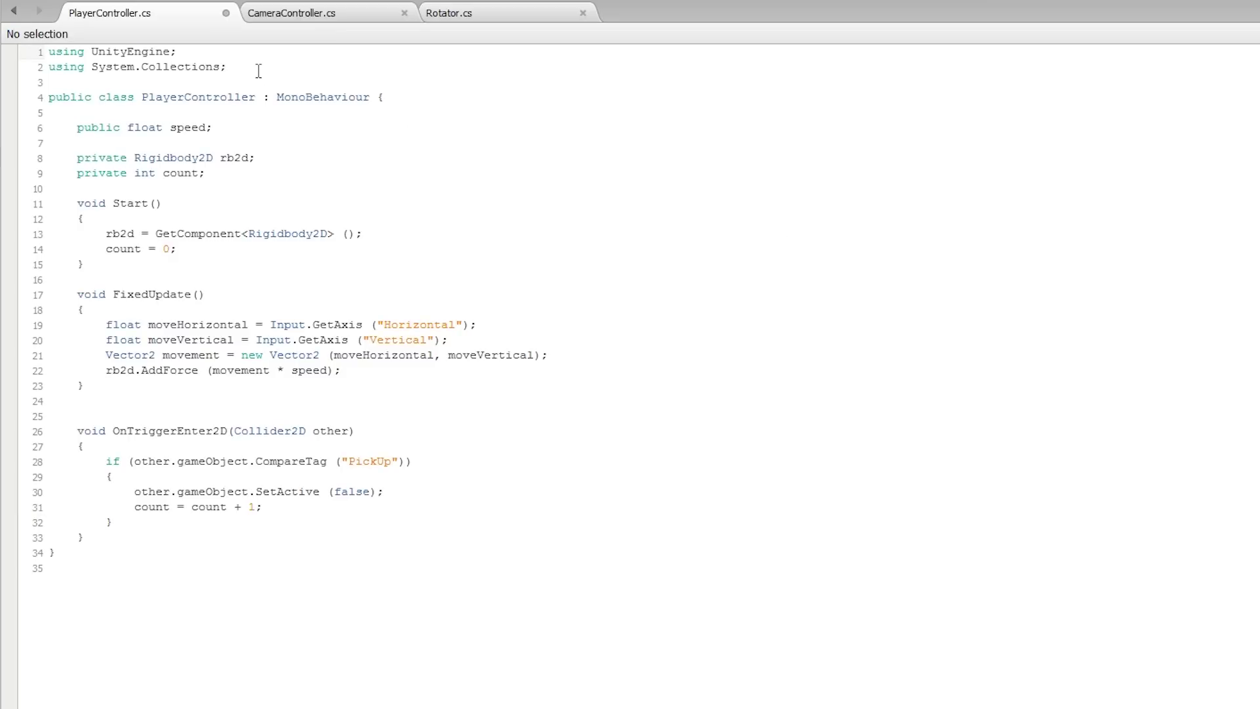
click(266, 66)
key(Return)
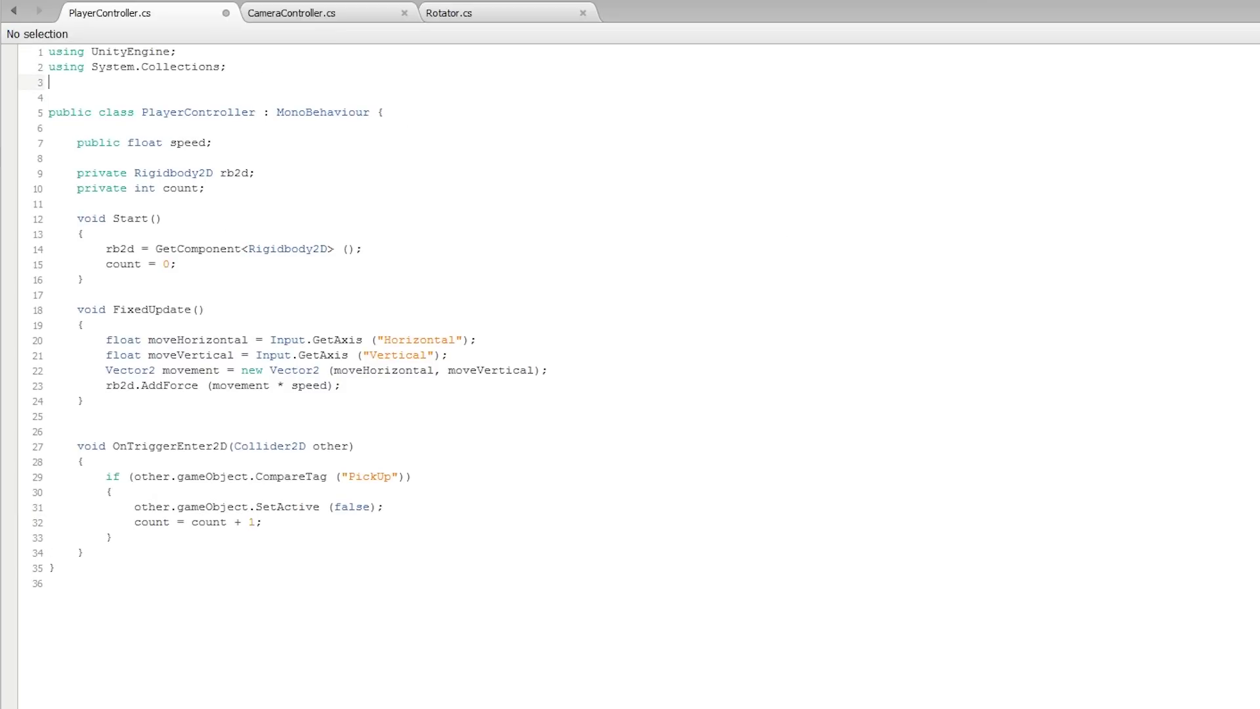
text(using Unity)
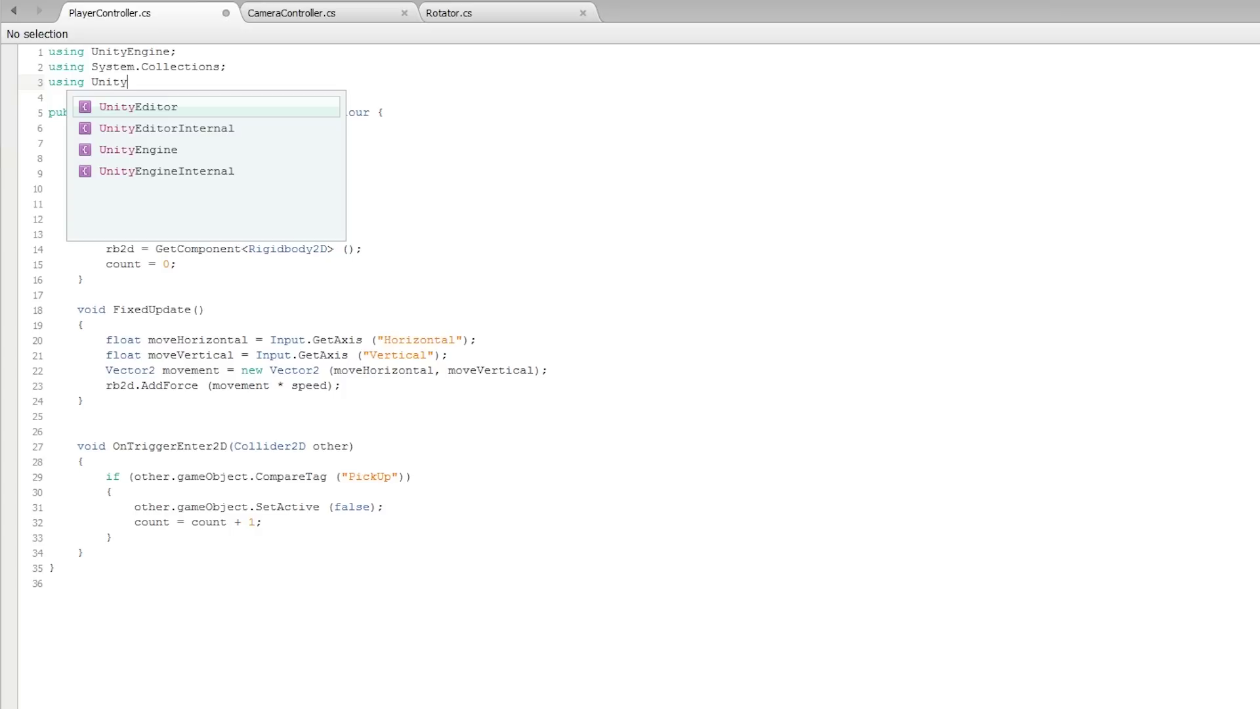
text(Engine.UI)
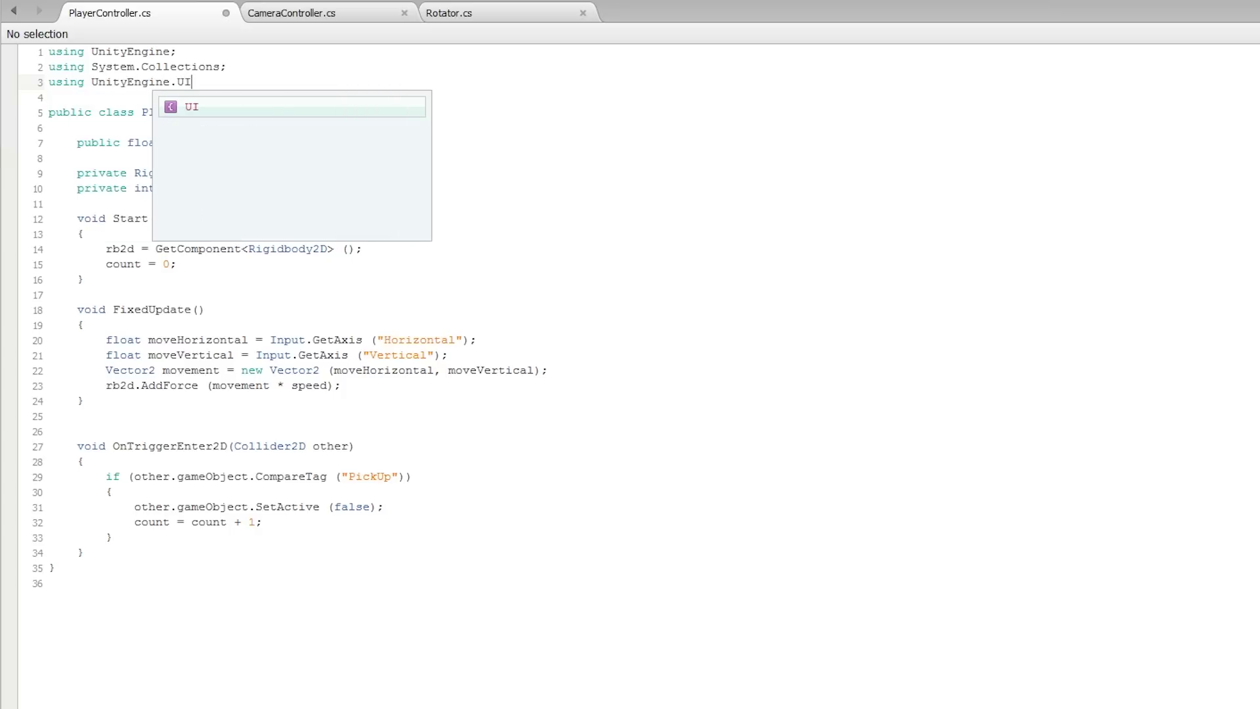
text(;)
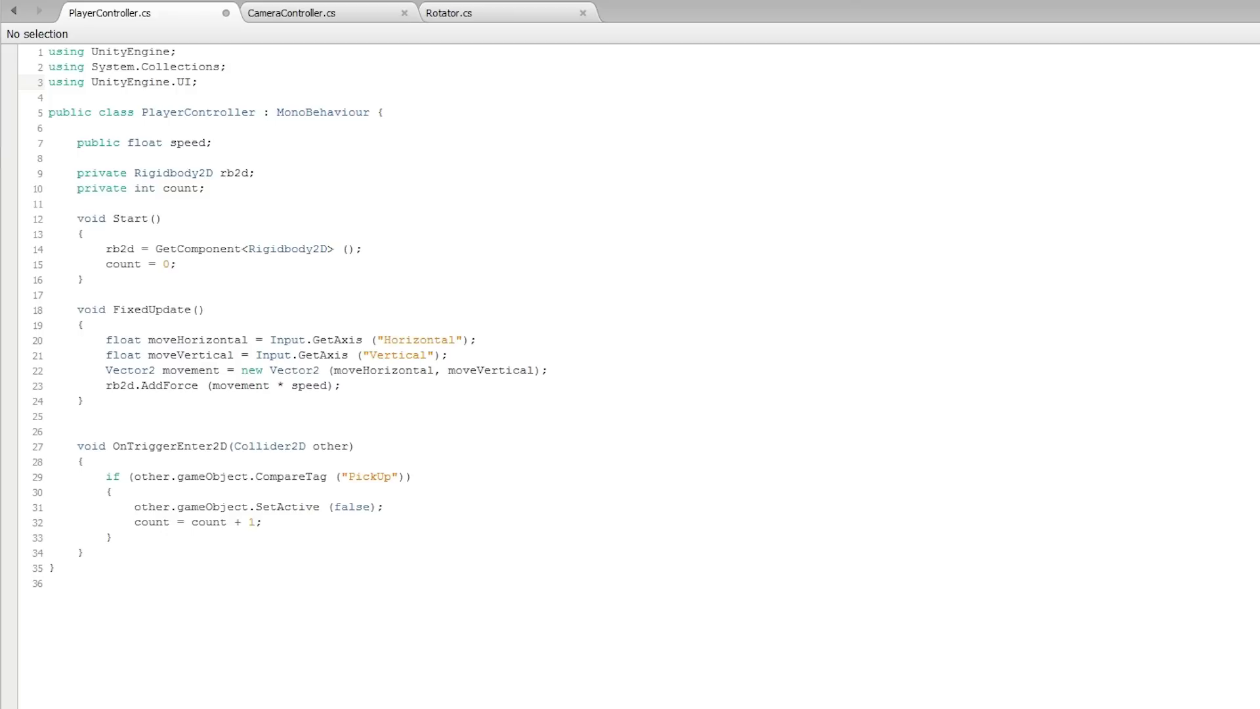
click(247, 145)
key(Return)
text(pu)
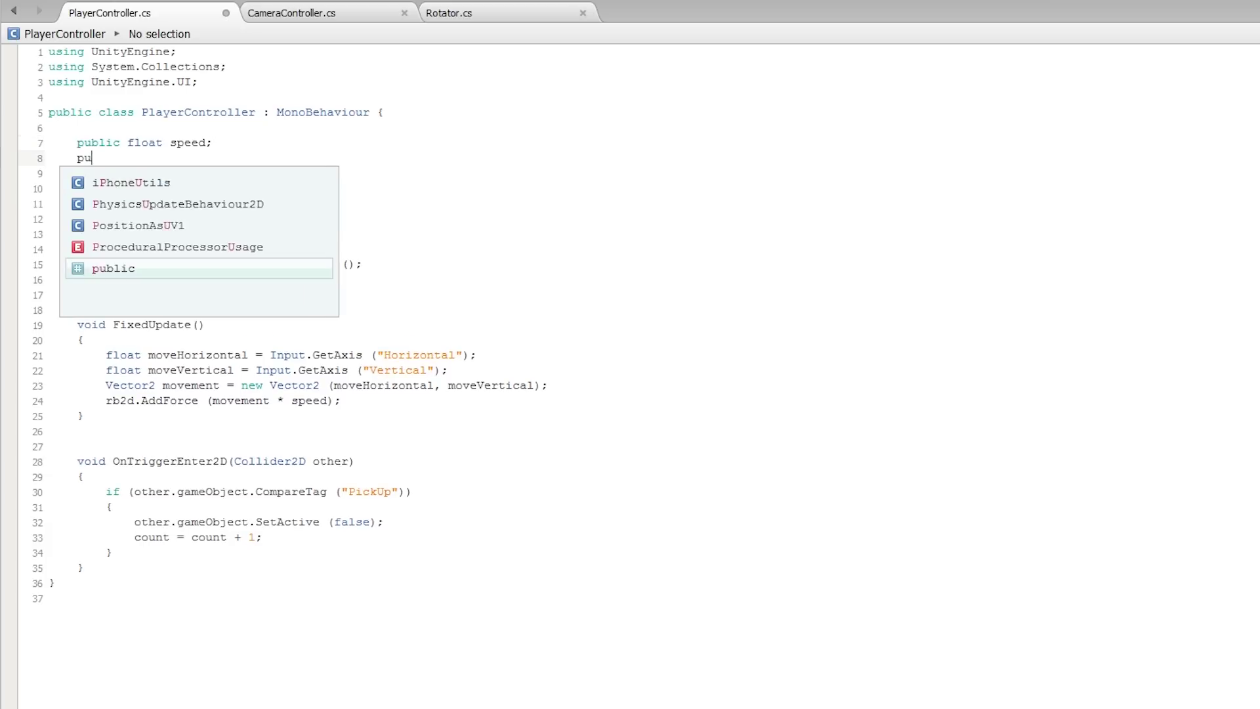
text(blic Text )
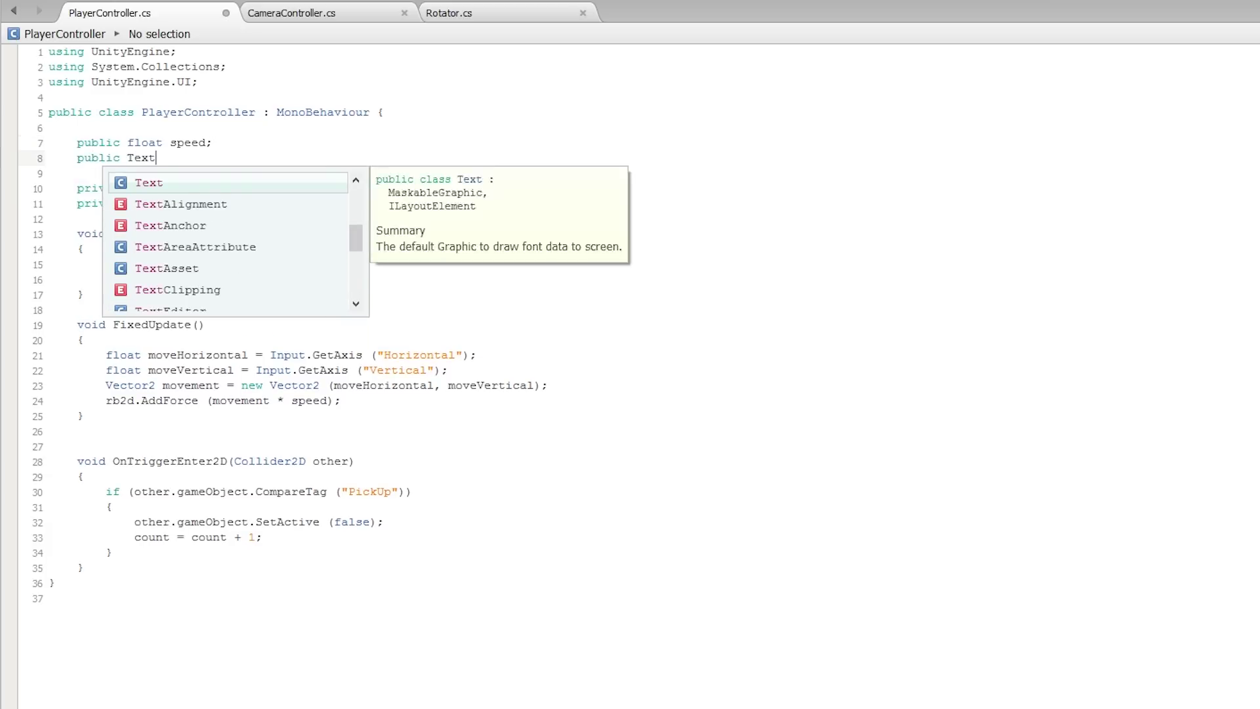
text(countText)
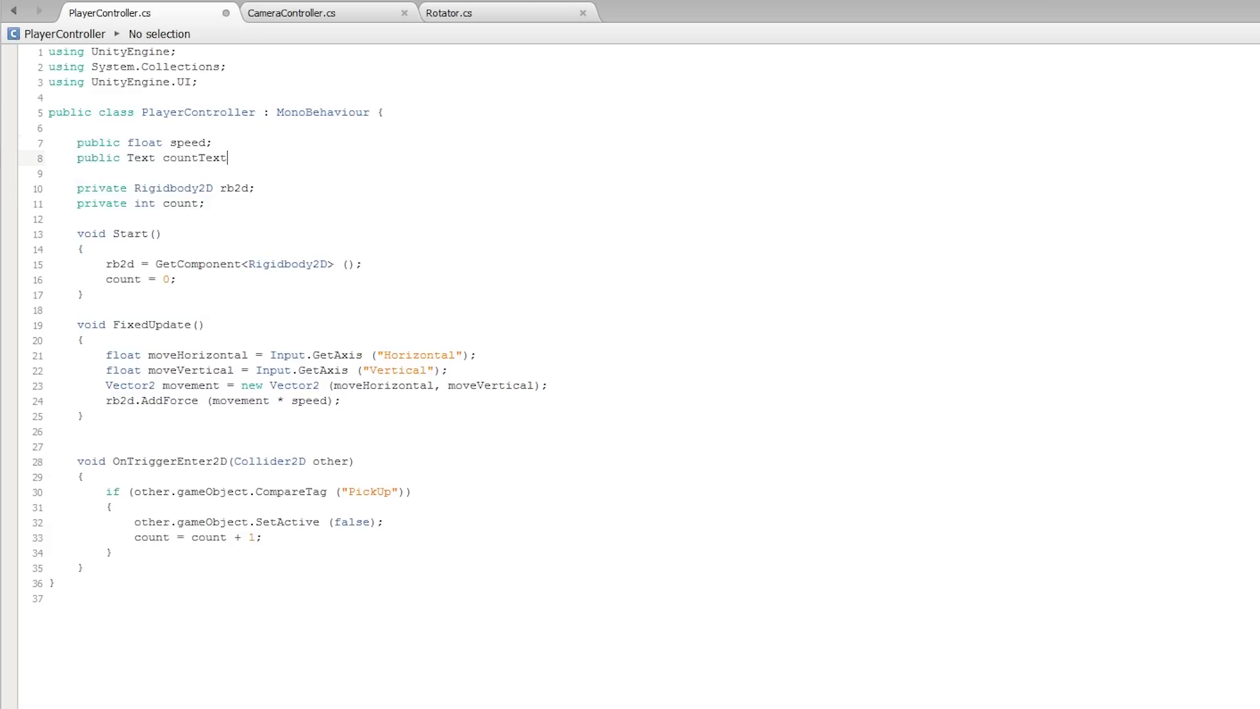
text(;)
Add countText.text = "Count: " + count.ToString(); after count = 0 in Start()
click(248, 280)
key(Return)
text(c)
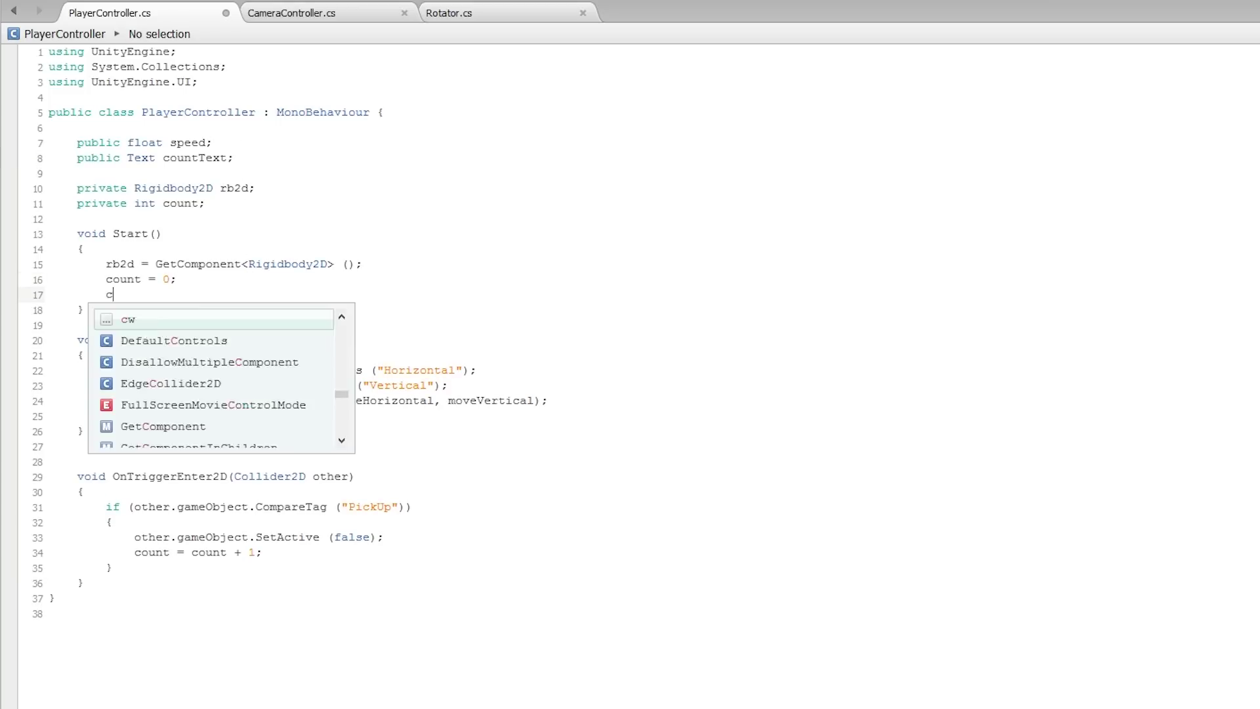
text(ountText)
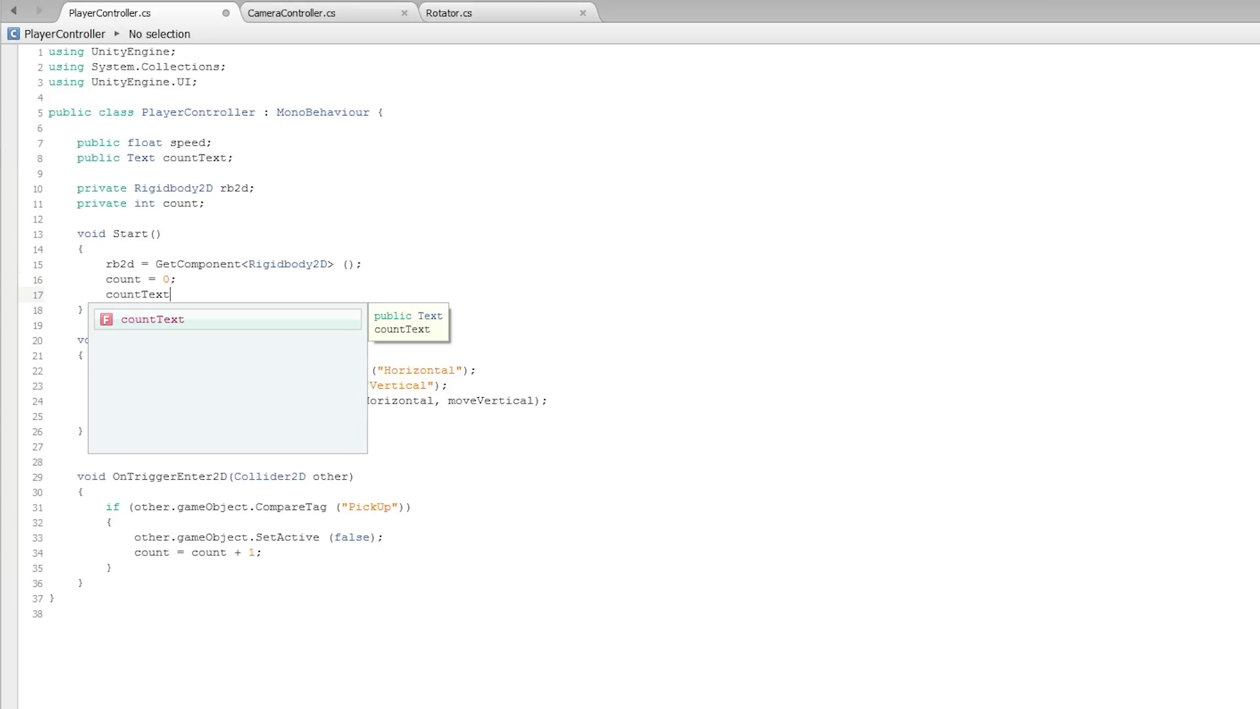
text(.text = )
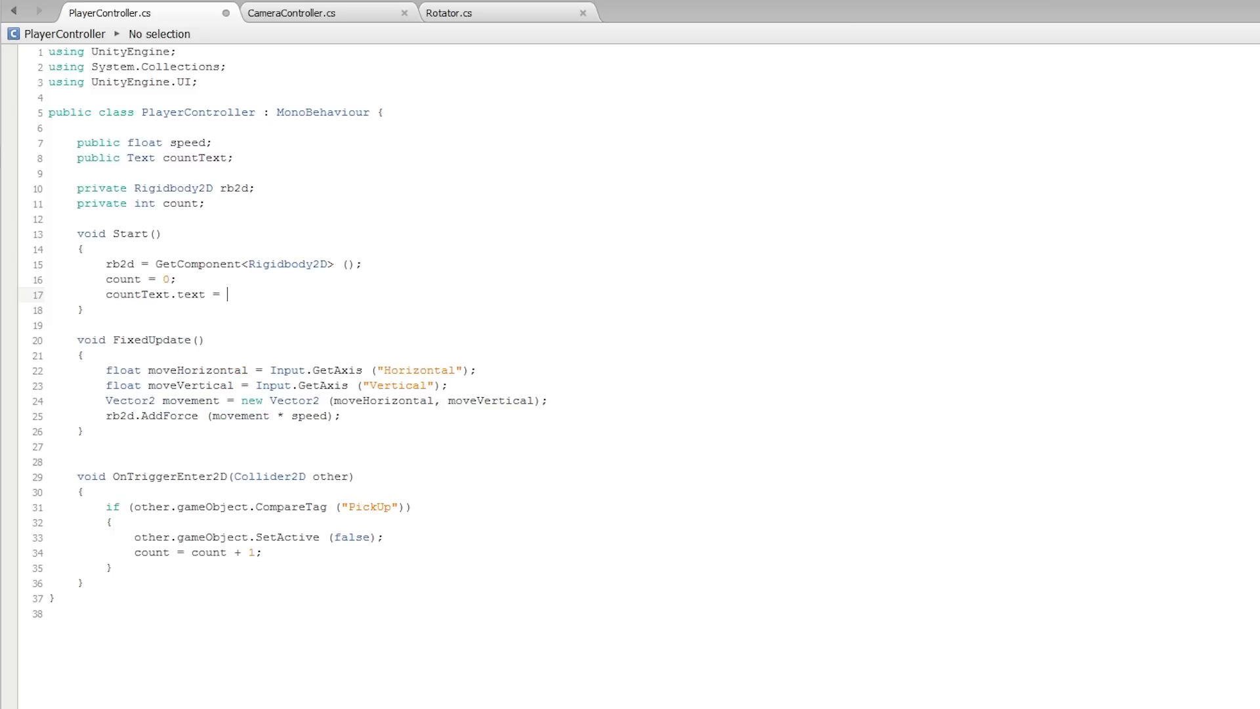
text("Count:)
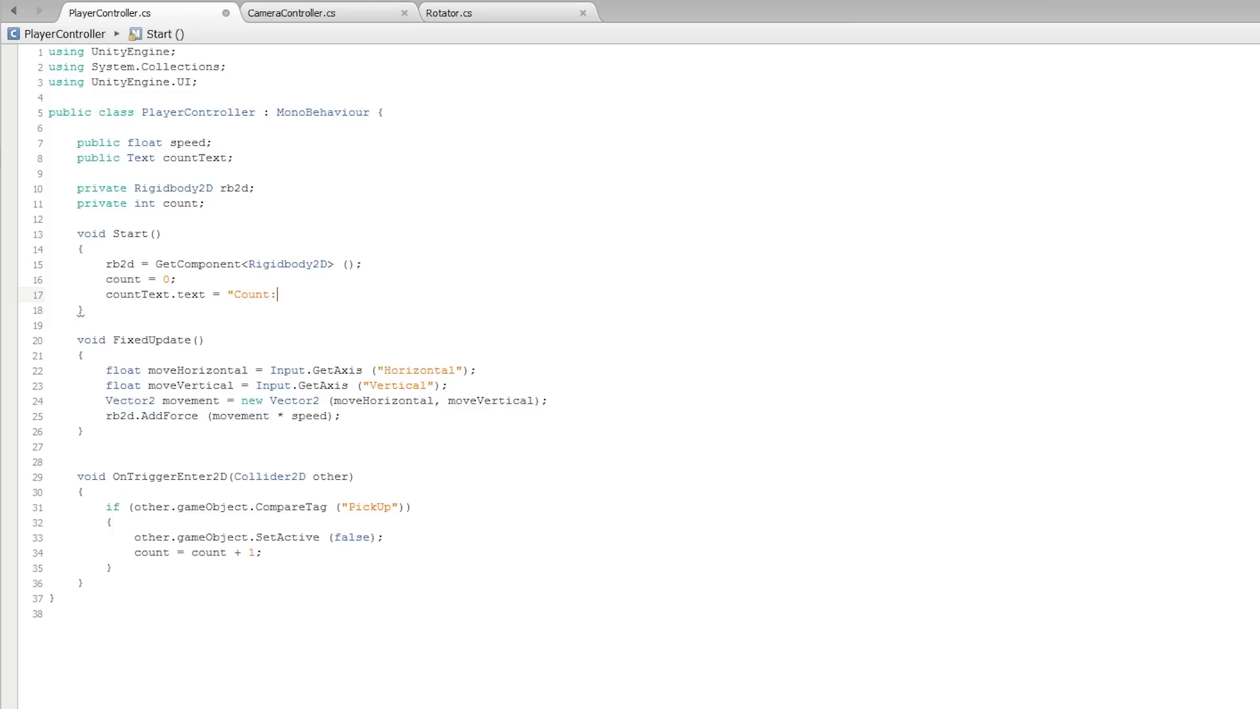
text( " + )
text(count.To)
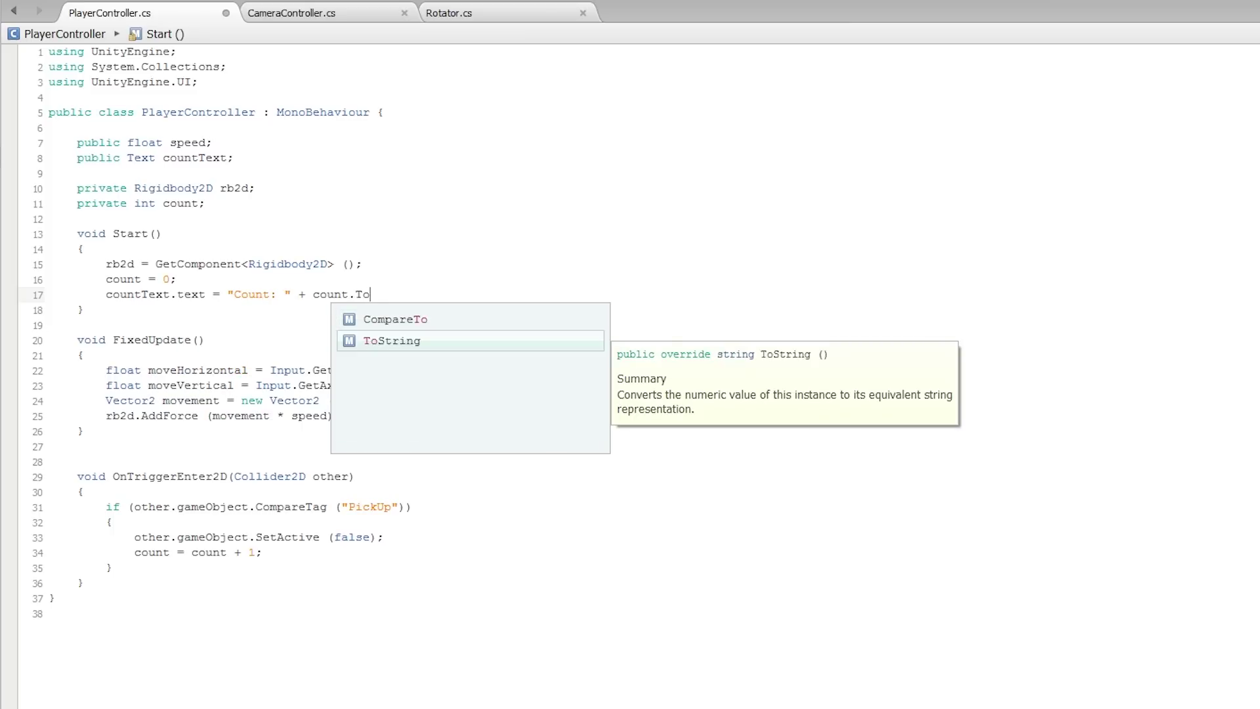
text(String ();)
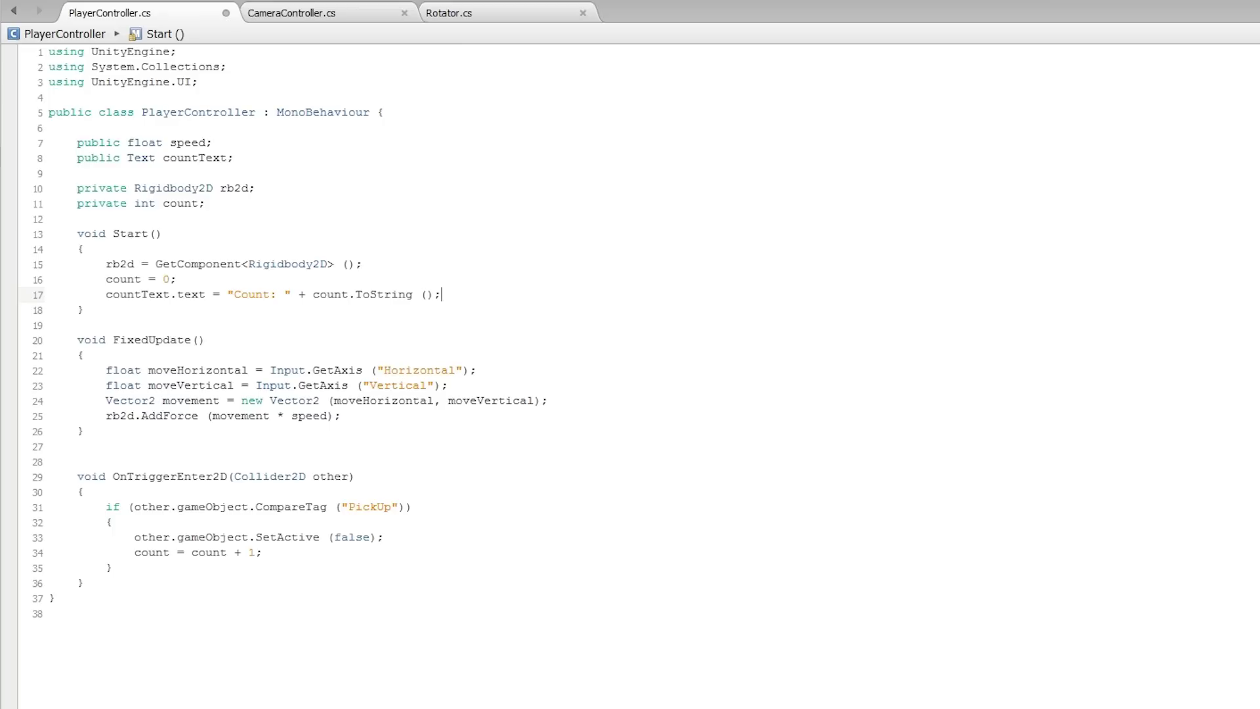
Add countText.text = "Count: " + count.ToString(); after the increment in OnTriggerEnter2D
click(275, 555)
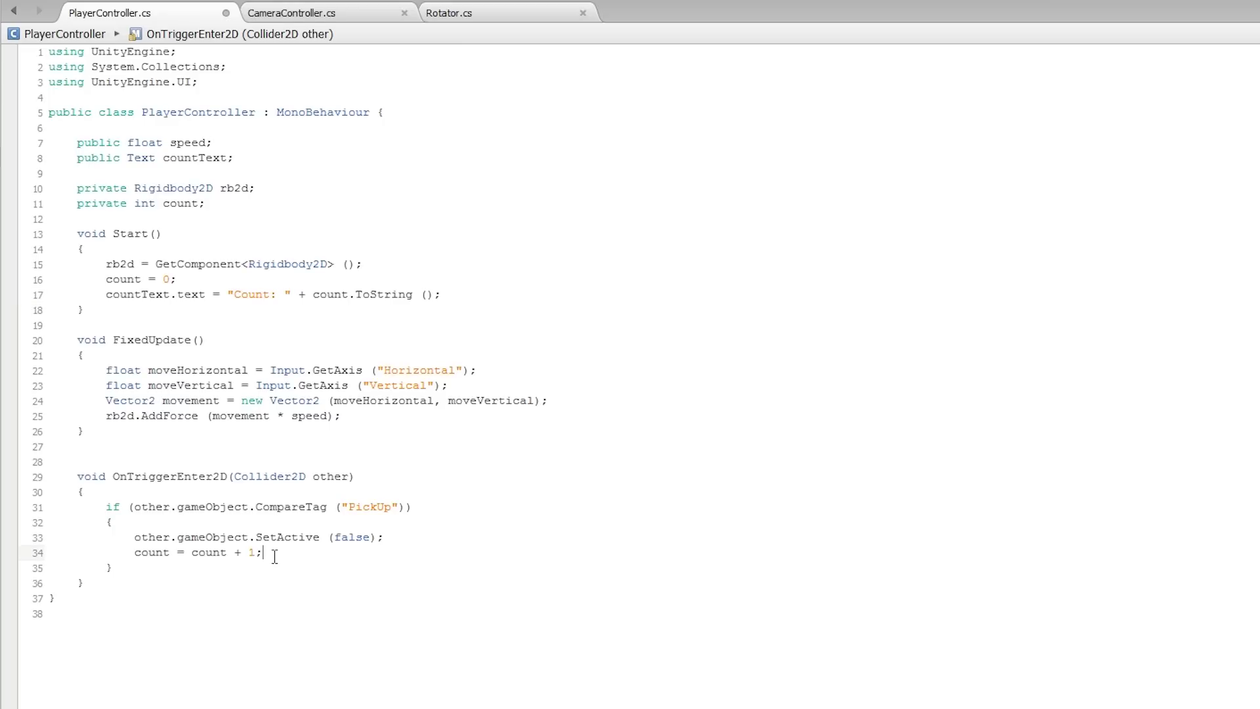
key(Return)
text(cou)
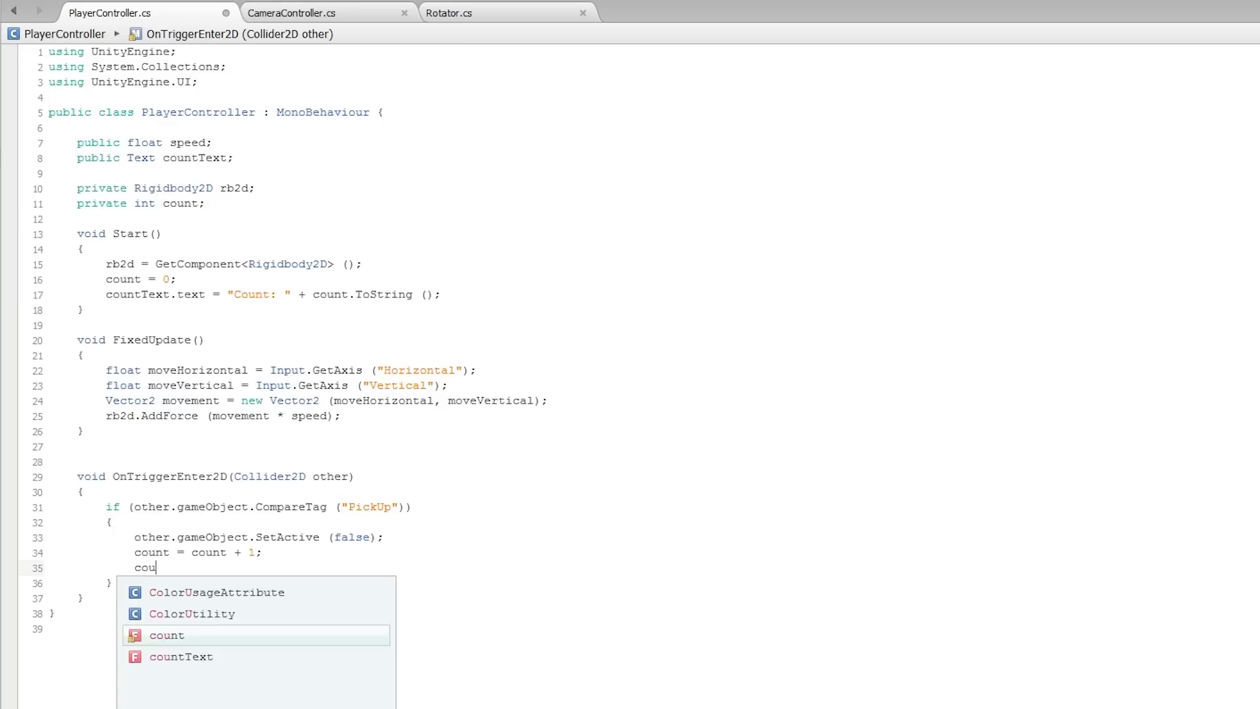
text(ntT)
key(Return)
text(.)
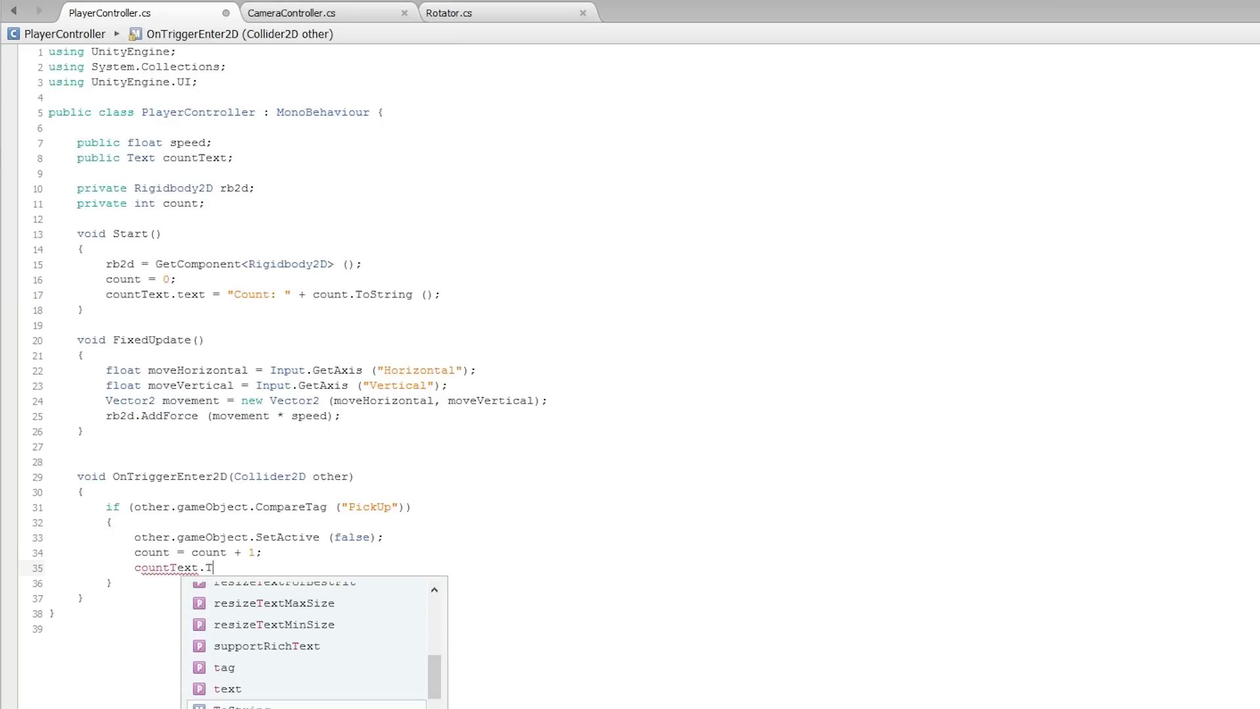
text(text = "Count)
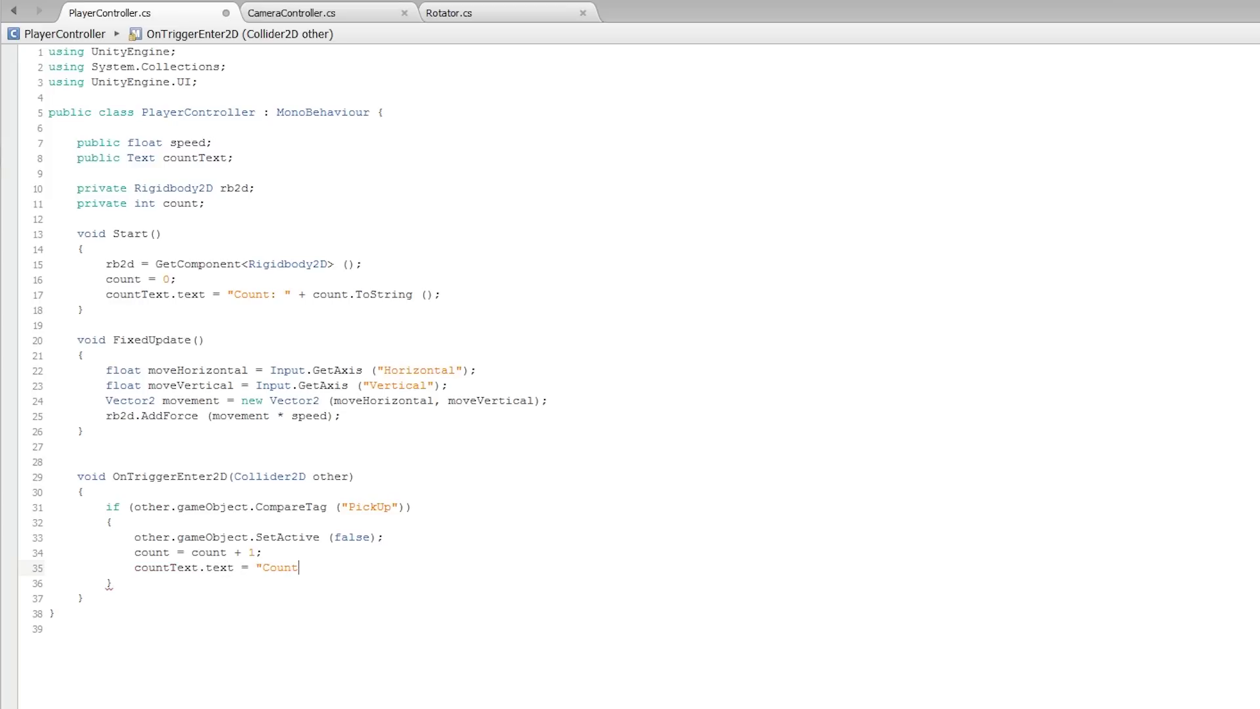
text(: " + count.T)
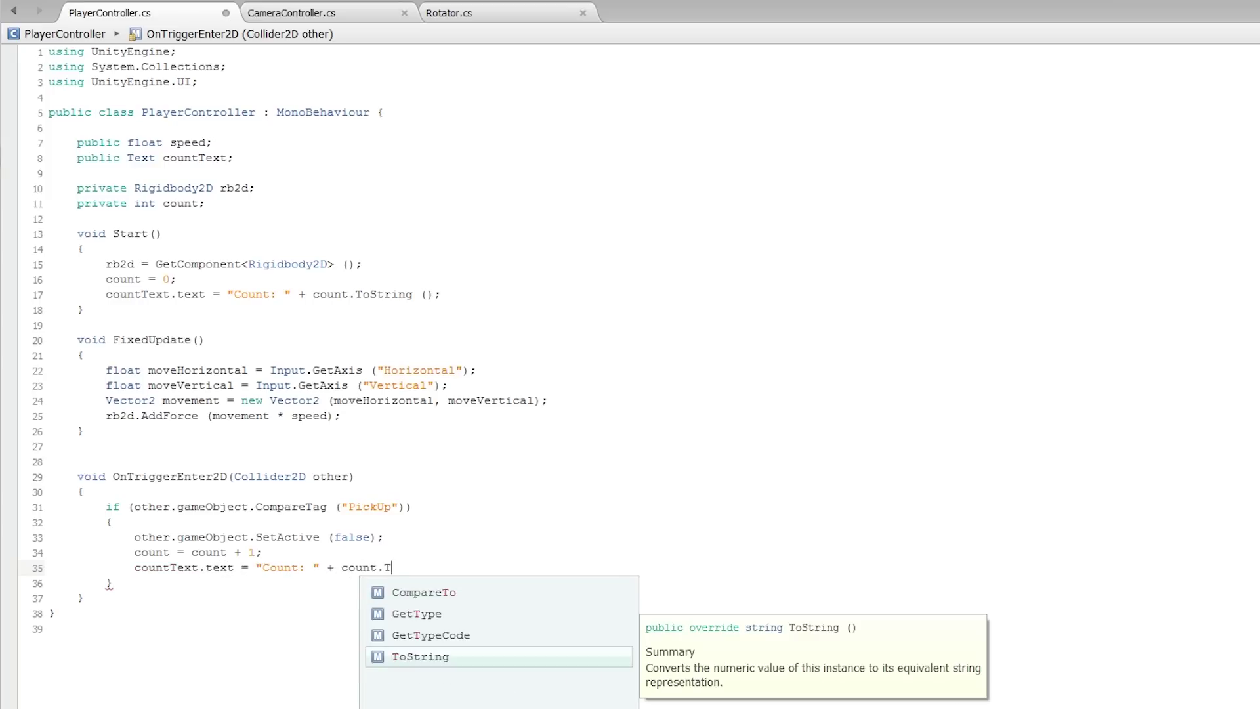
text(oS)
key(Return)
text(();)
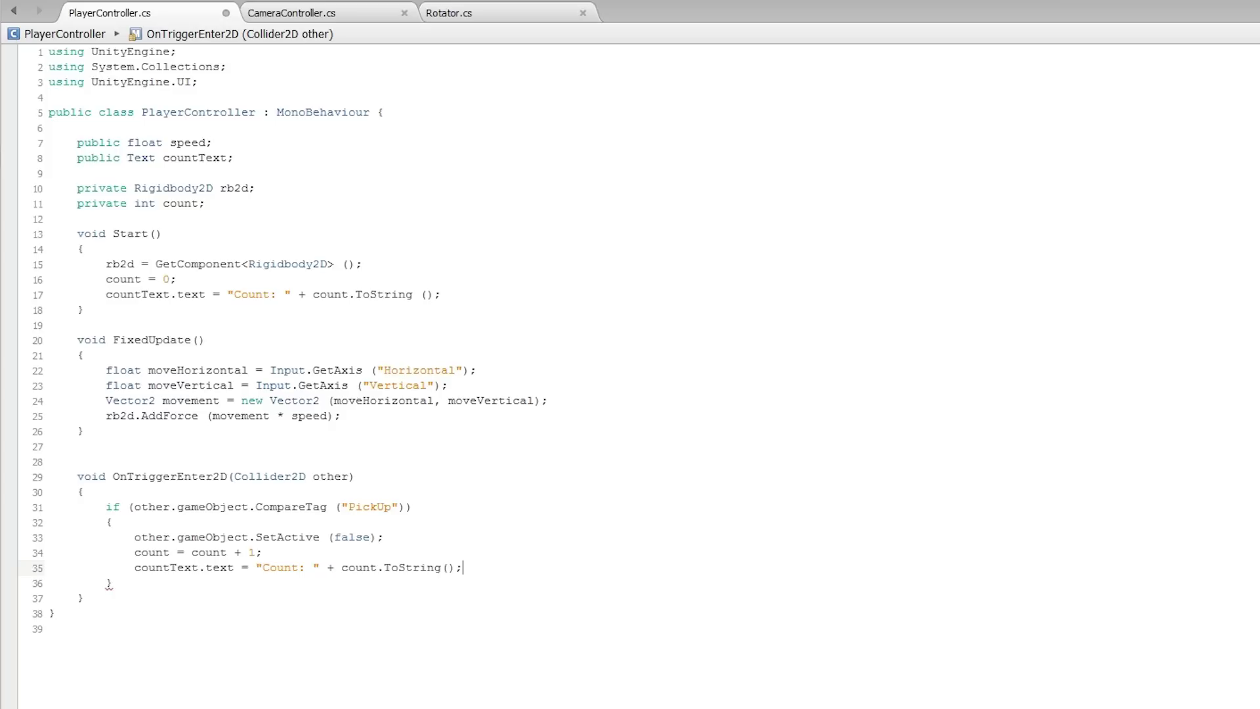
click(98, 597)
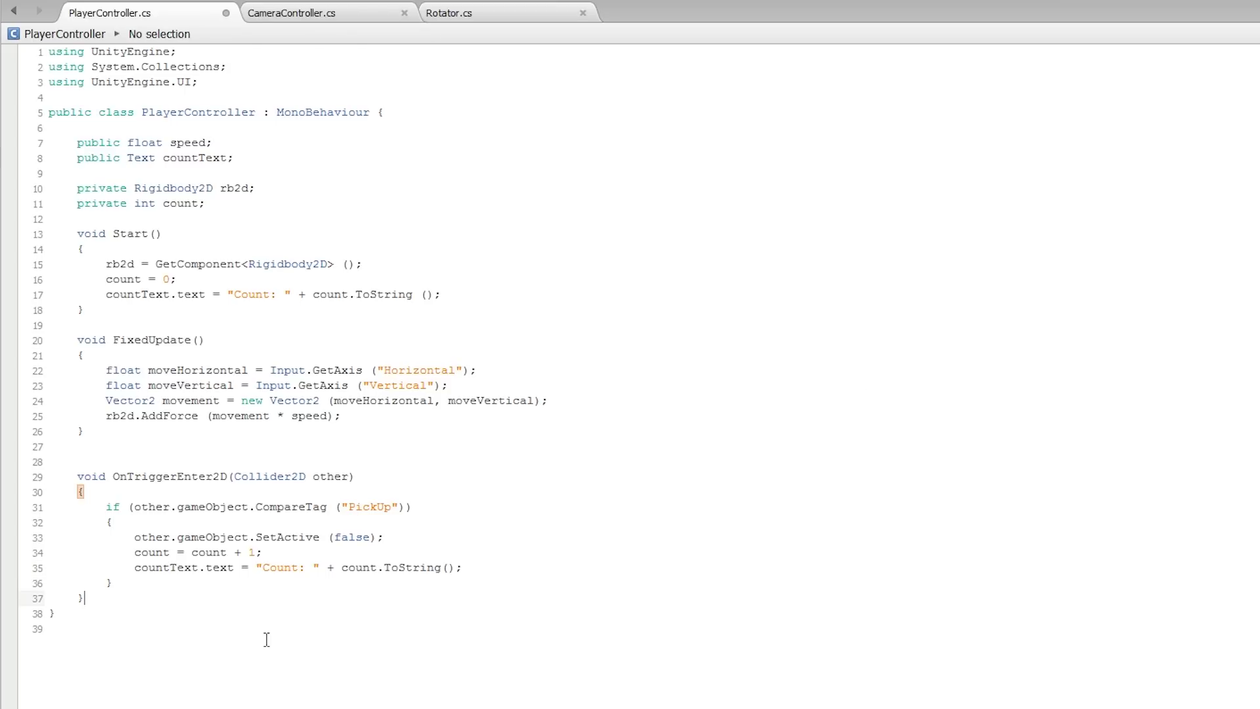
Declare void SetCountText() and move Start's countText statement into its body
key(Return)
key(Return)
text(void )
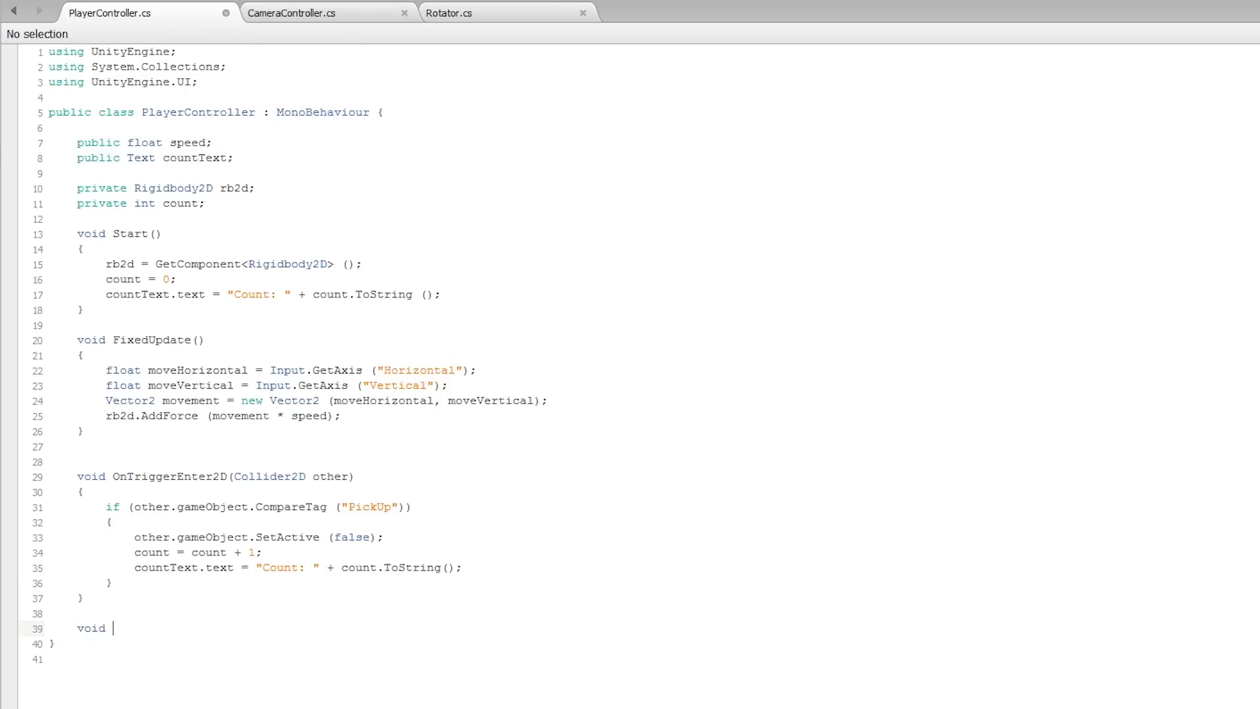
text(SetCountTe)
text(xt())
key(Return)
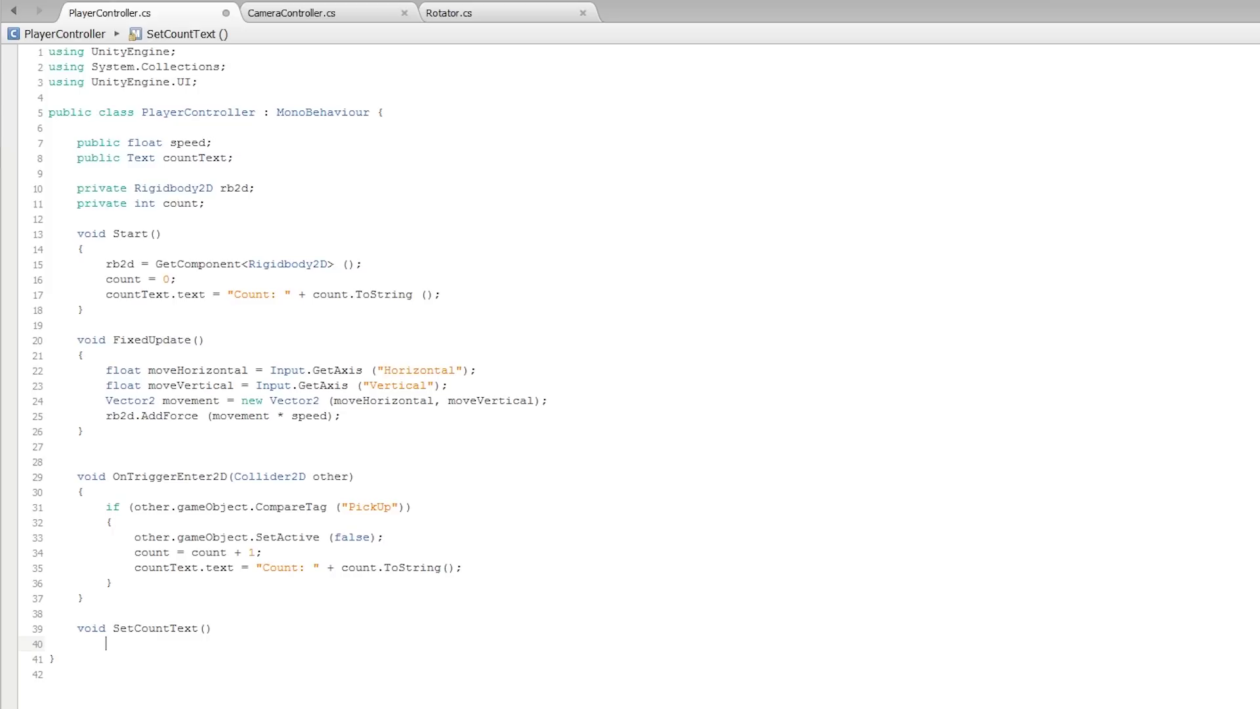
text({)
text(})
double_click(108, 294)
drag(177, 302, 446, 296)
key(ctrl+c)
key(Delete)
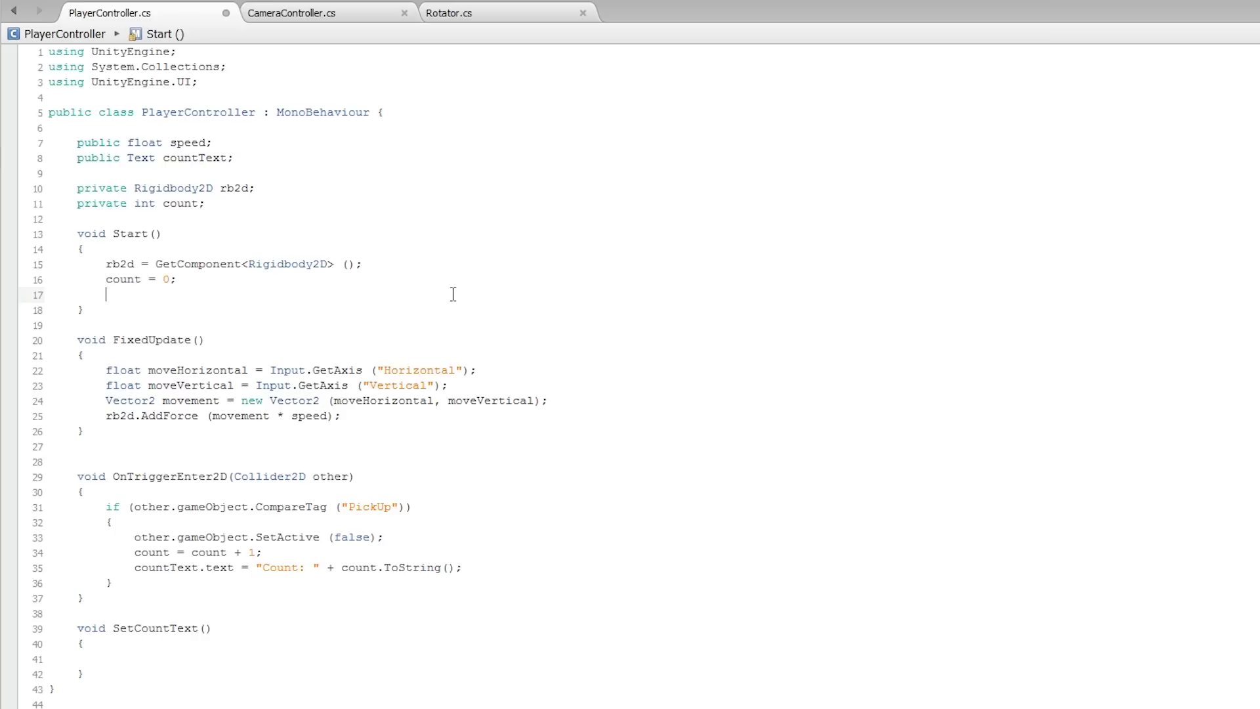
click(259, 656)
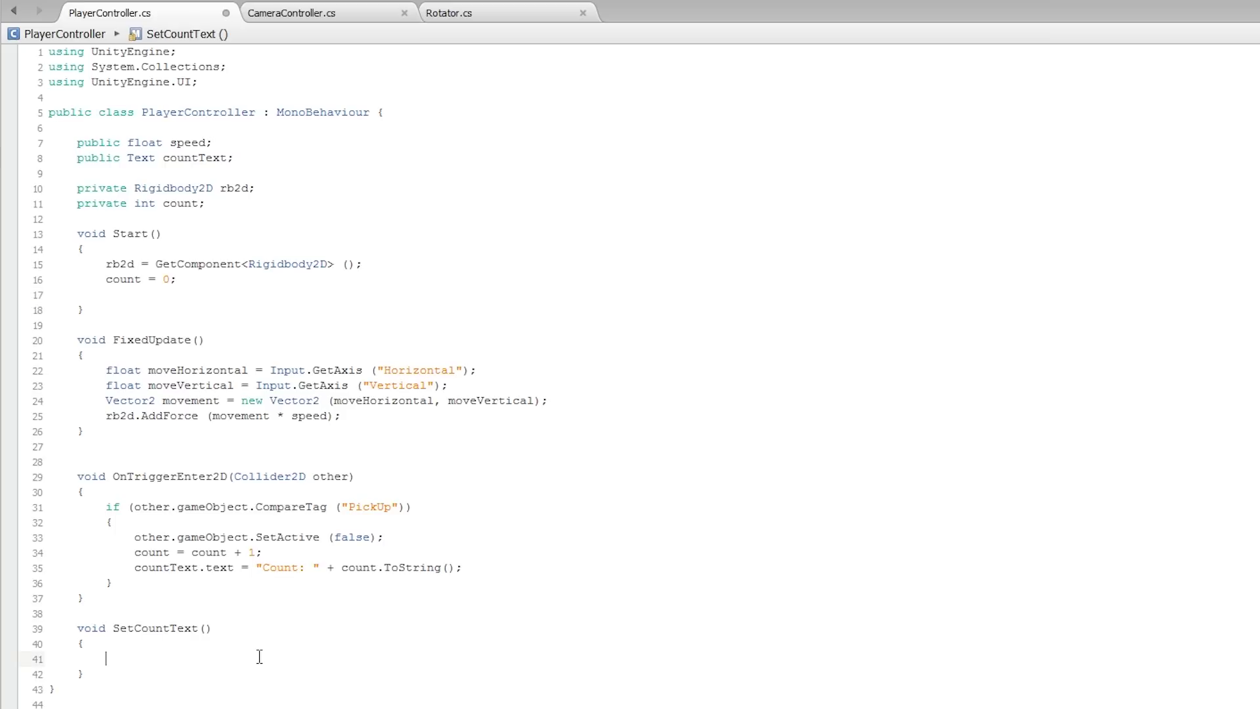
key(ctrl+v)
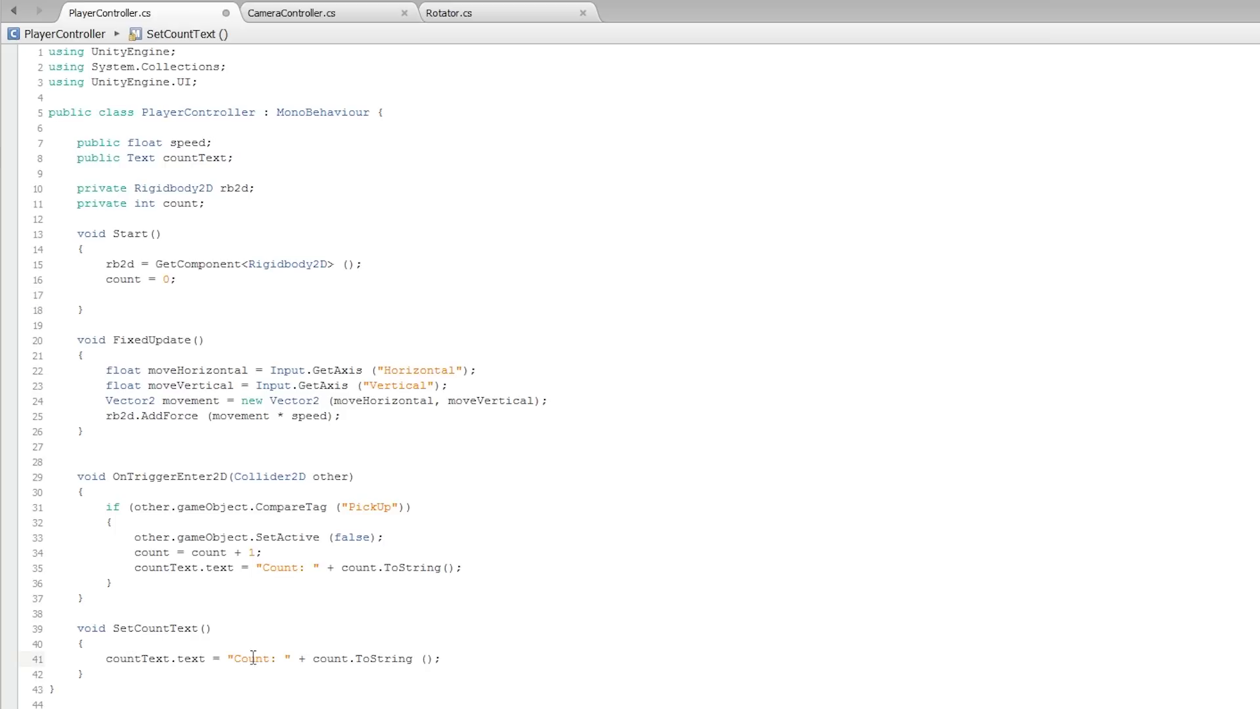
Call SetCountText() in Start and remove the duplicate countText line from the trigger
click(128, 291)
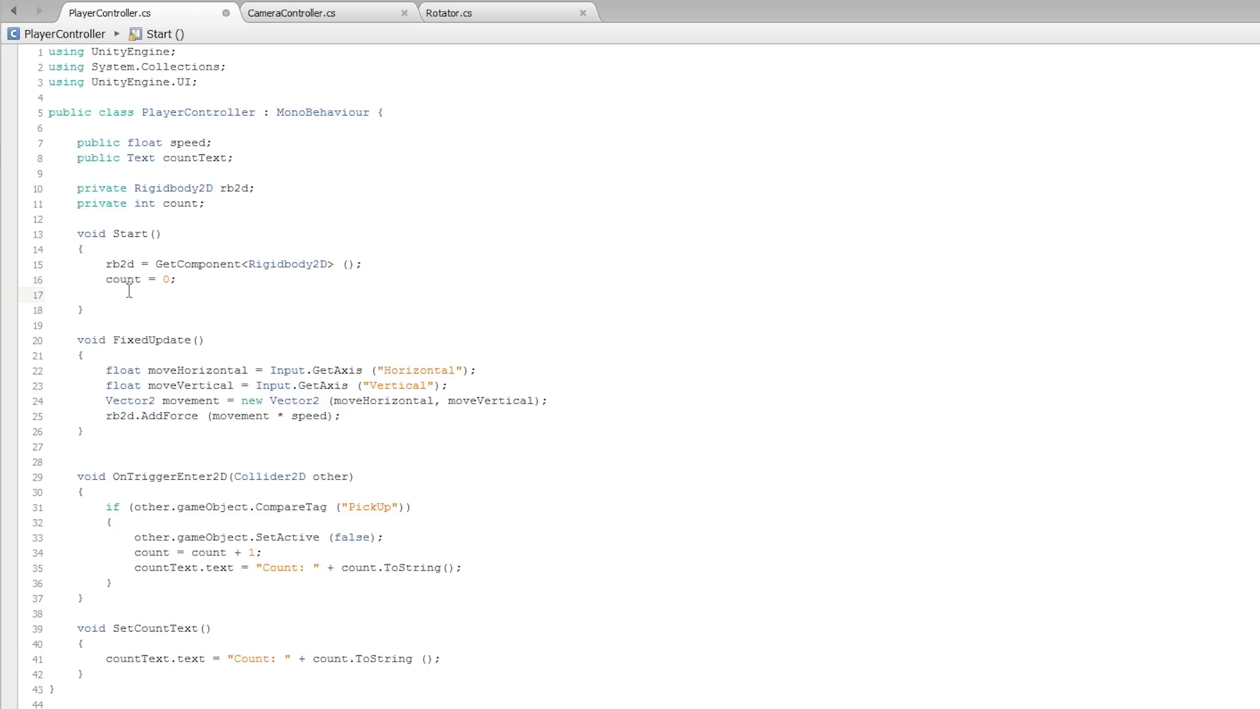
text(SetC)
key(Return)
text(();)
drag(134, 568, 465, 568)
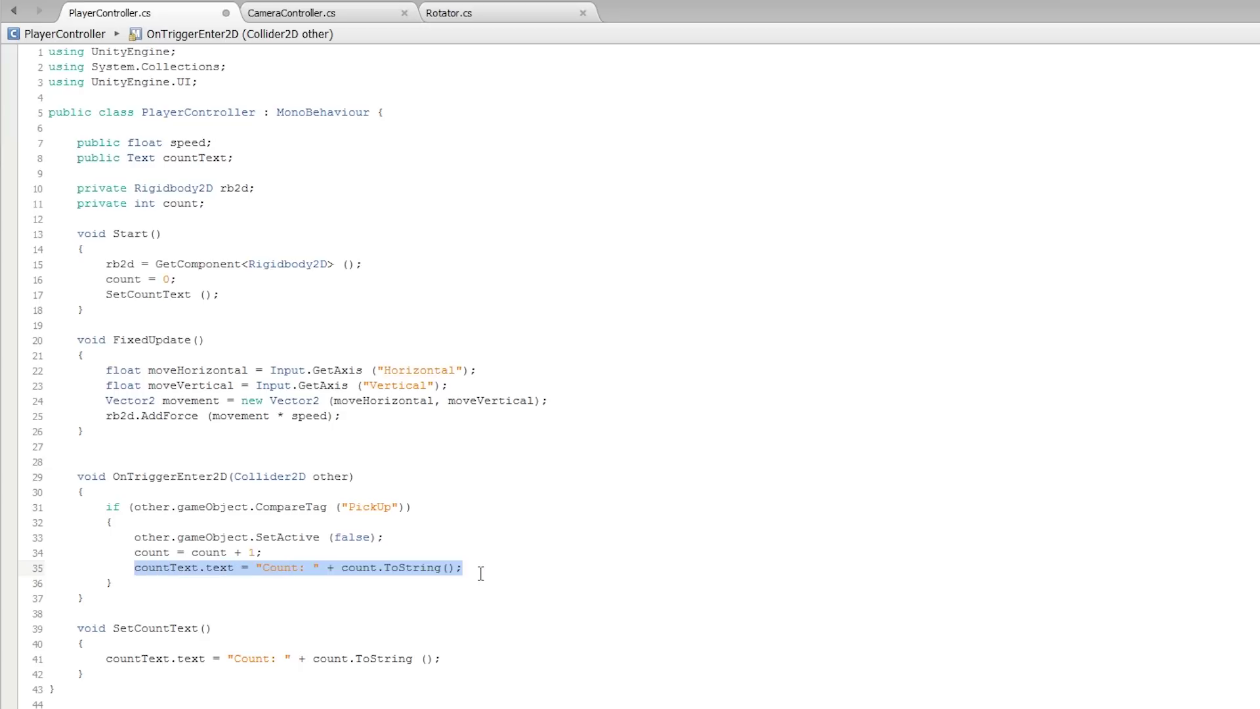
key(BackSpace)
text(SetCountT)
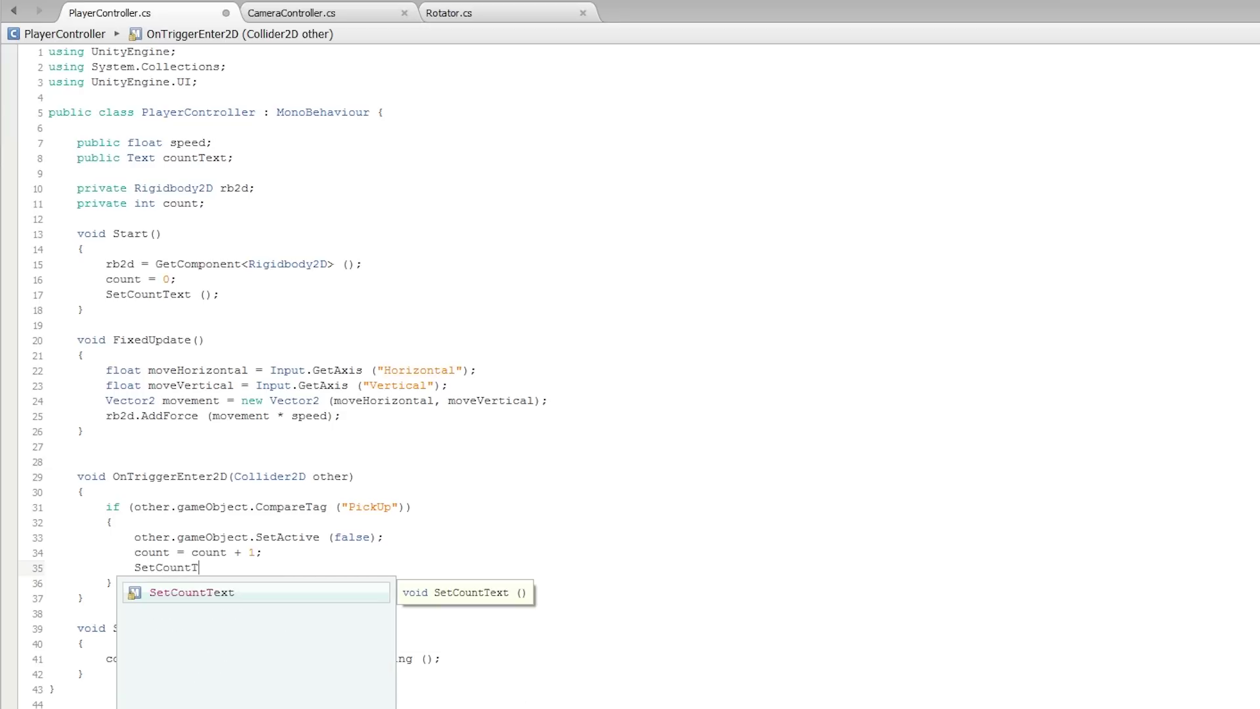
text(ext ();)
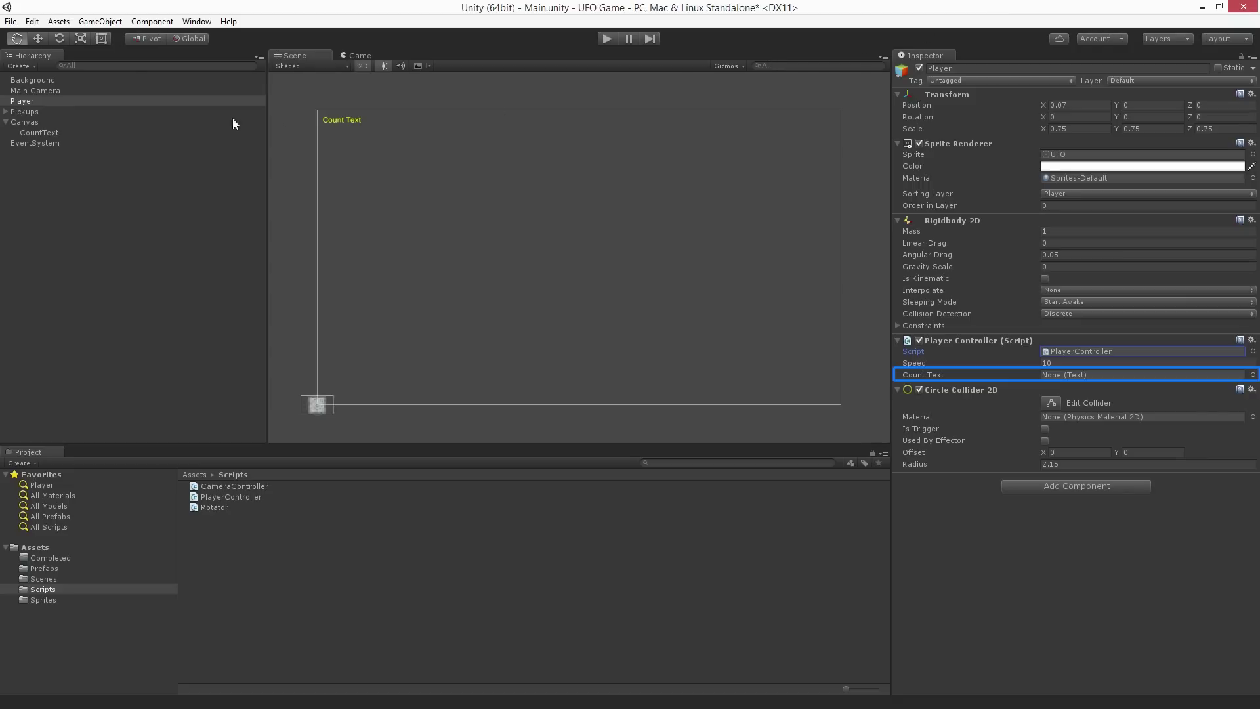
Assign CountText to the Player Controller's Count Text slot and save the scene
mouse_move(67, 131)
mouse_down()
mouse_move(1053, 382)
mouse_move(1106, 378)
mouse_up()
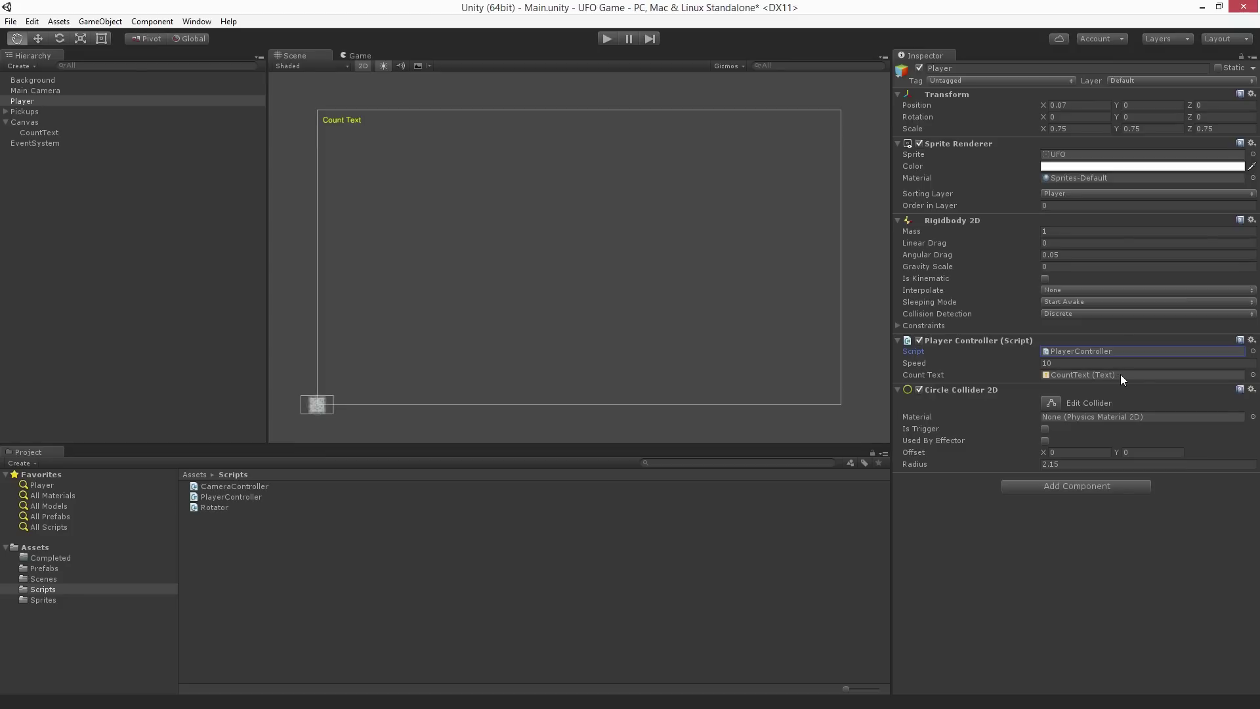
key(ctrl+s)
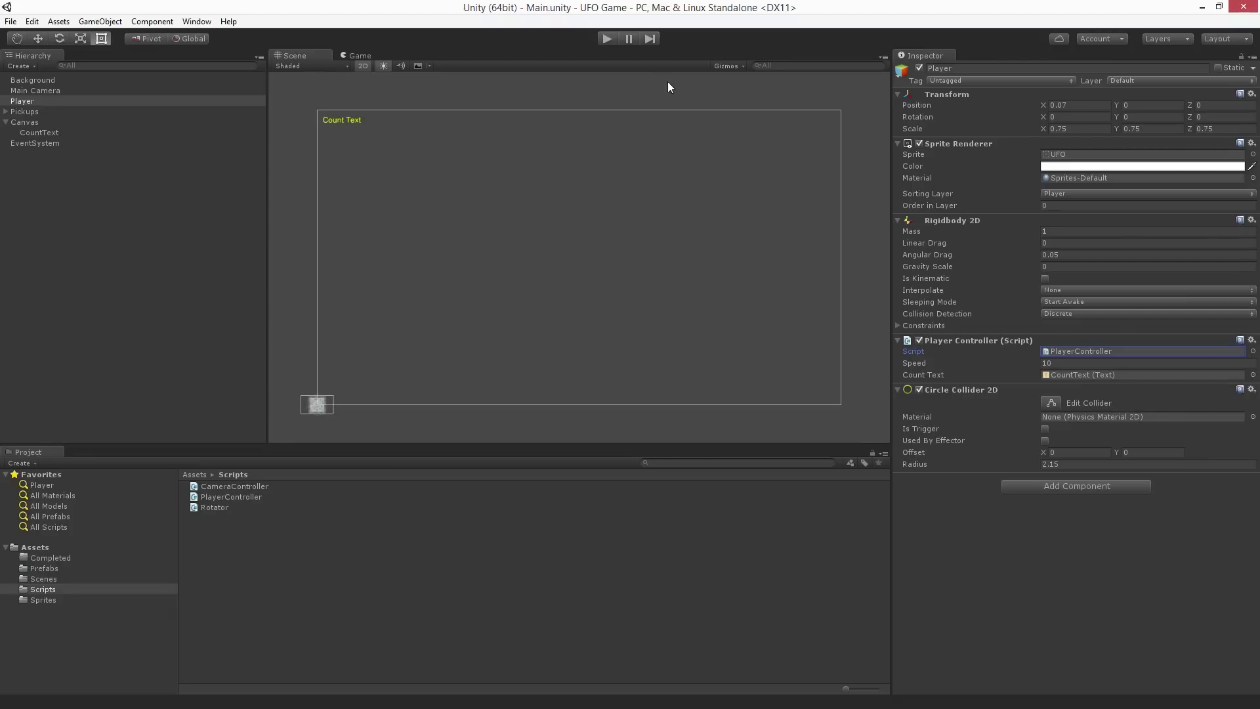
Play the game, steer the UFO to collect all 12 pickups, then stop
click(606, 38)
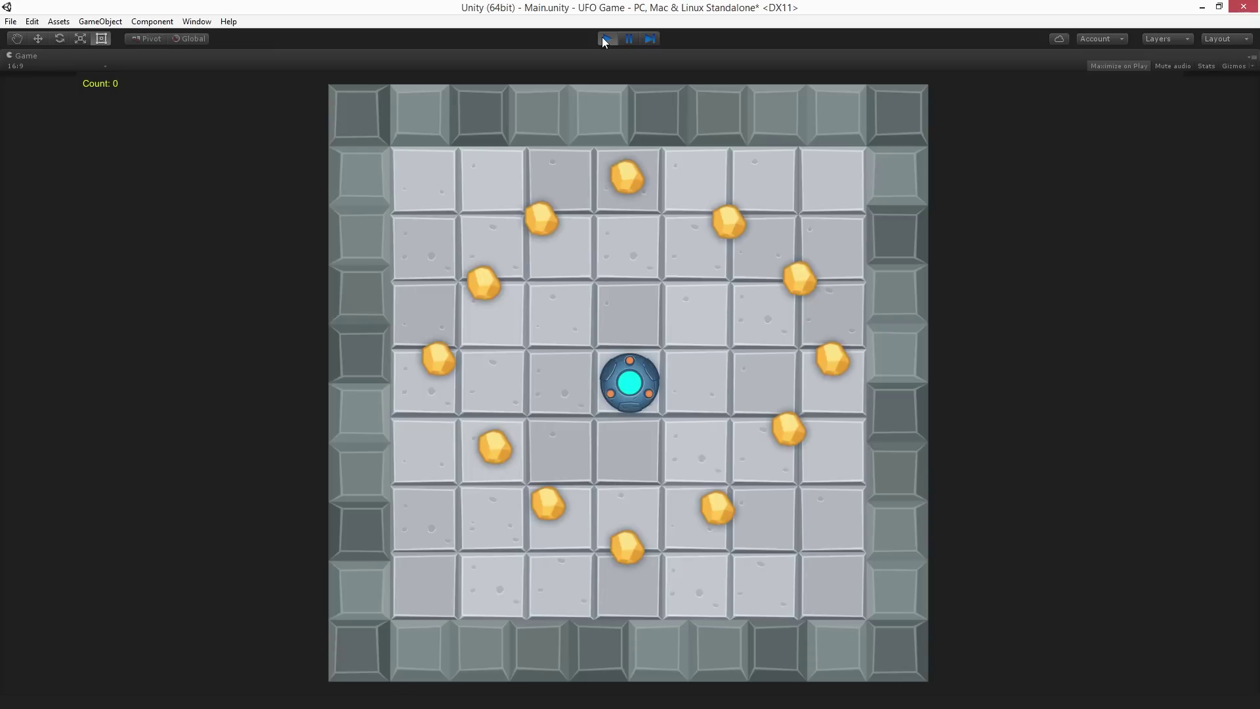
key(Up)
key(Left)
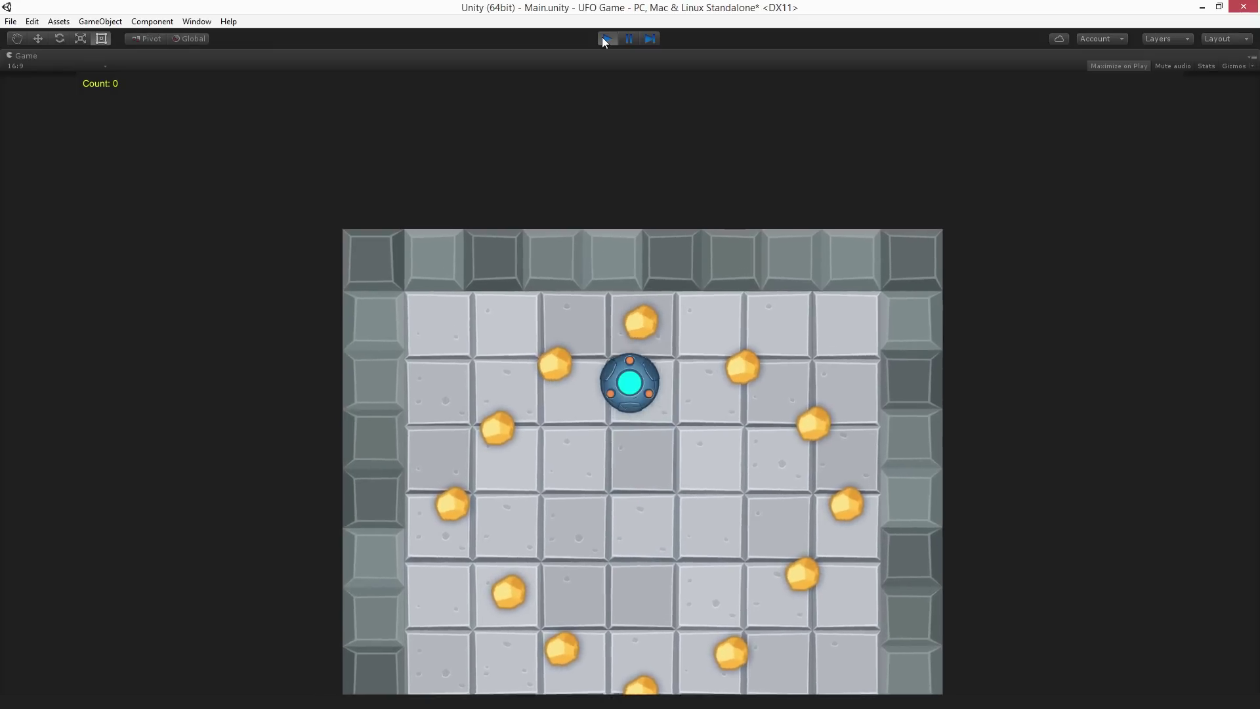
key(Down)
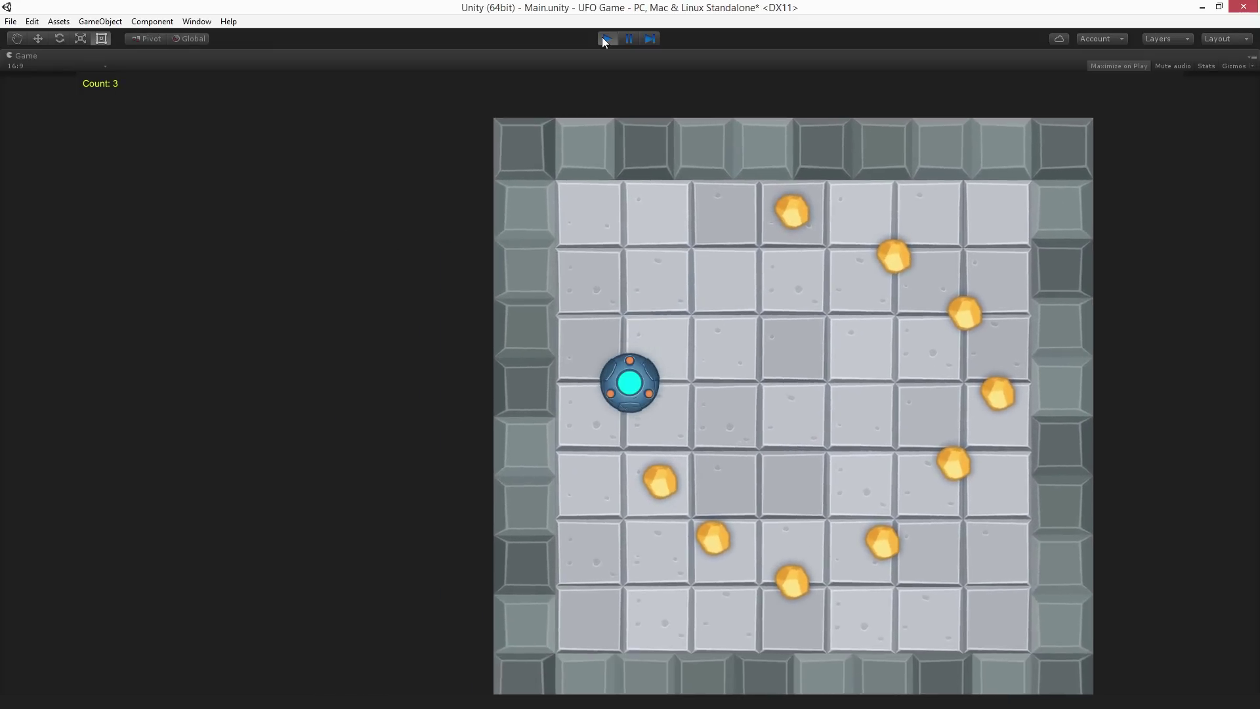
key(Right)
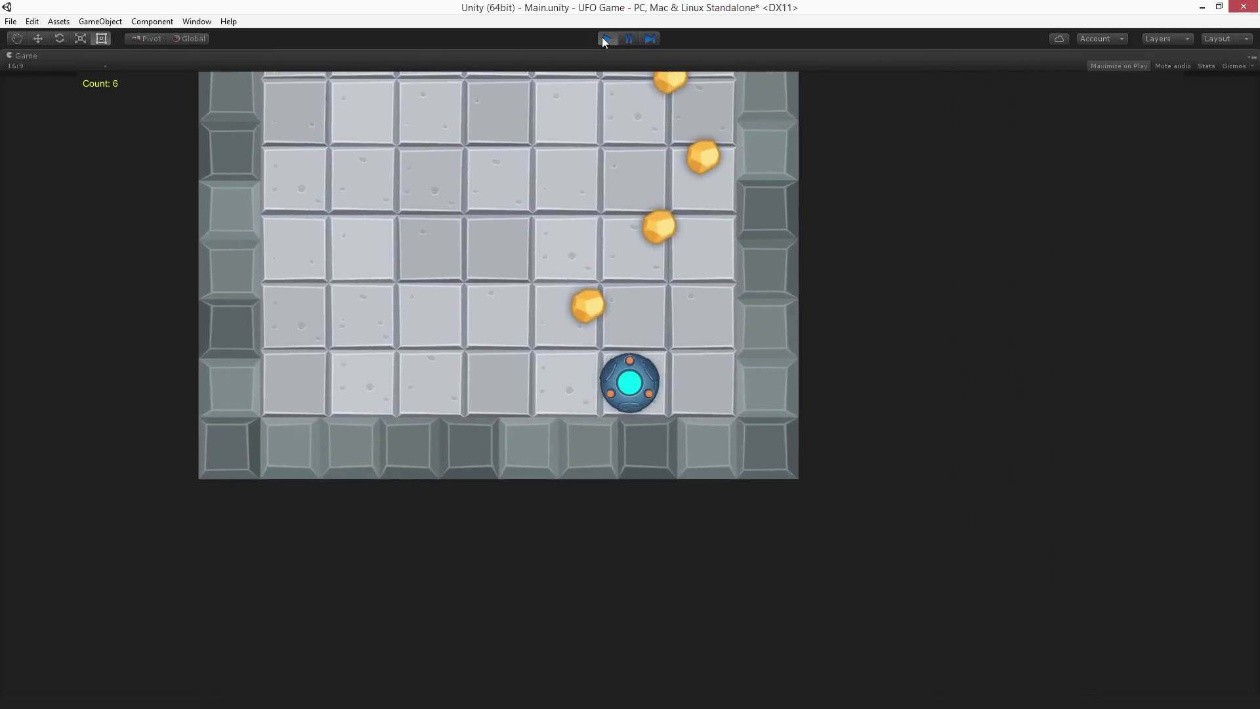
key(Up)
key(Left)
key(Right)
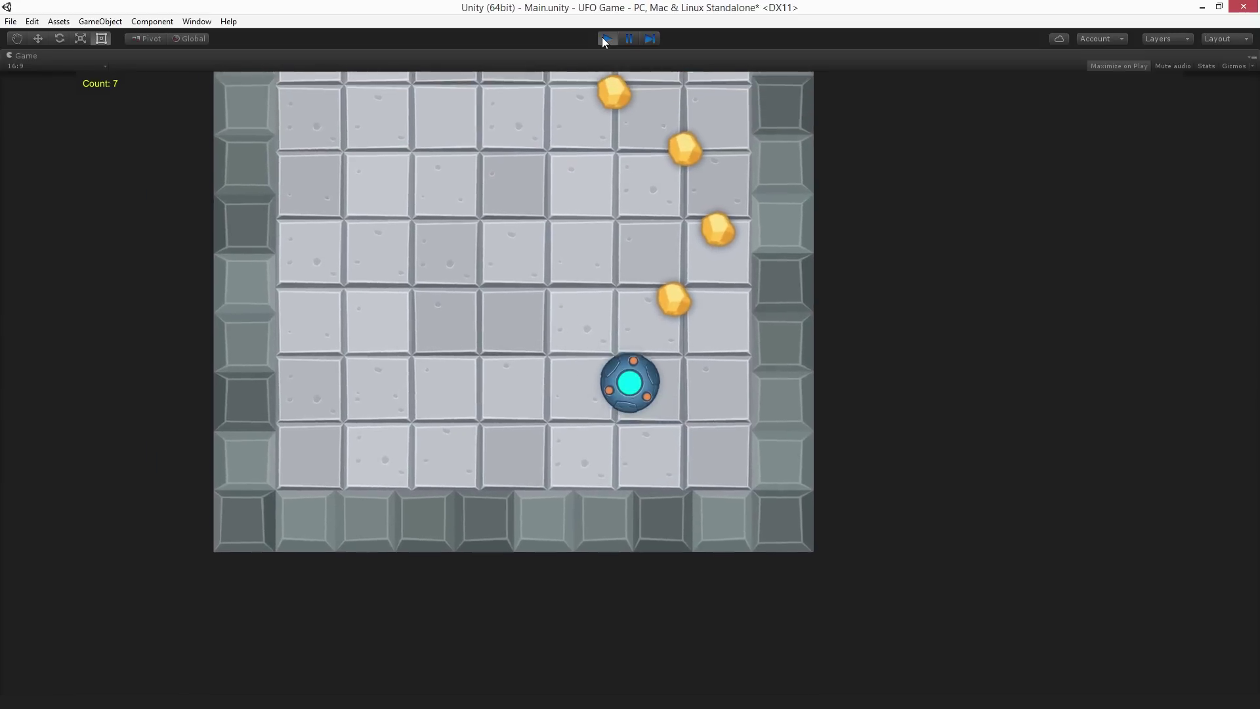
key(Left)
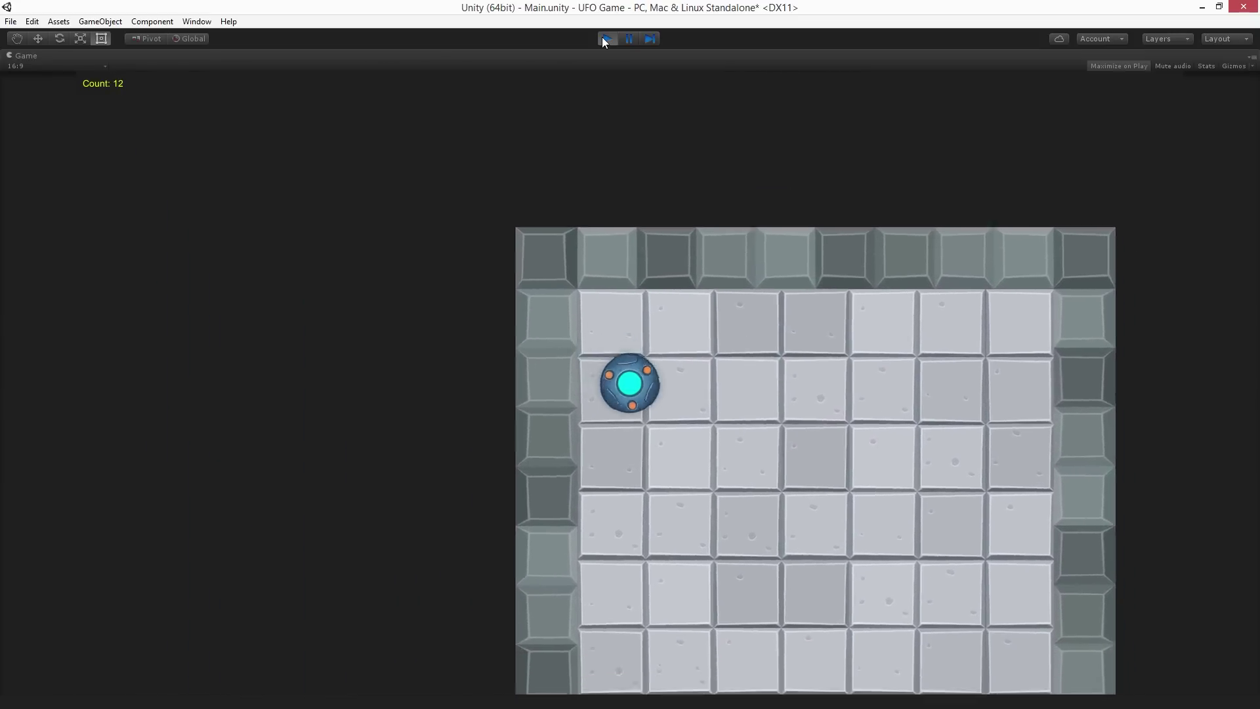
click(603, 39)
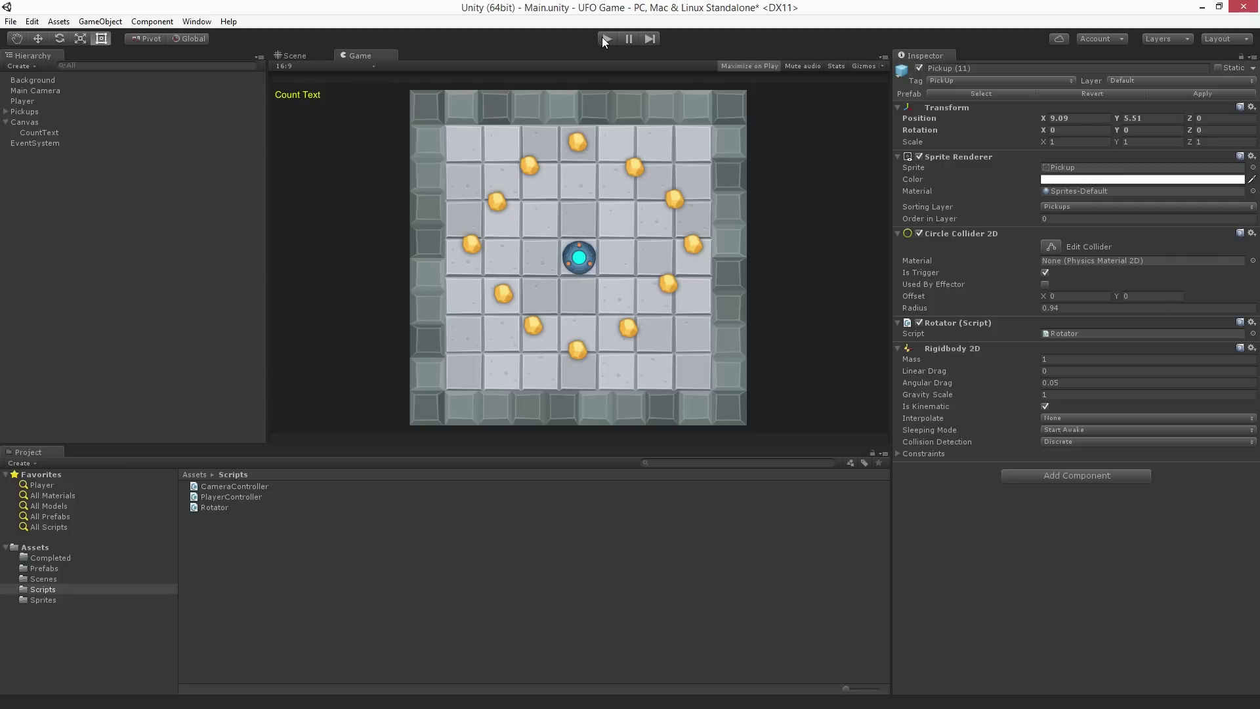
Create a UI Text object under the Canvas and rename it WinText
click(26, 66)
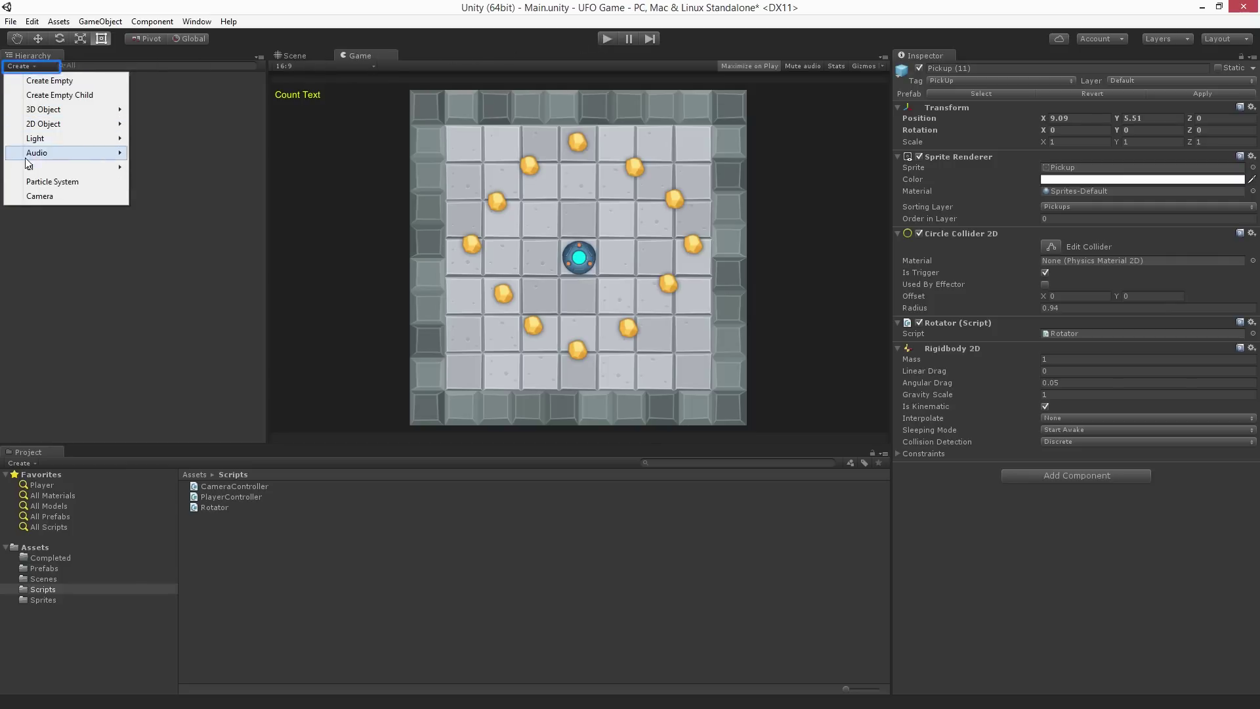
mouse_move(31, 166)
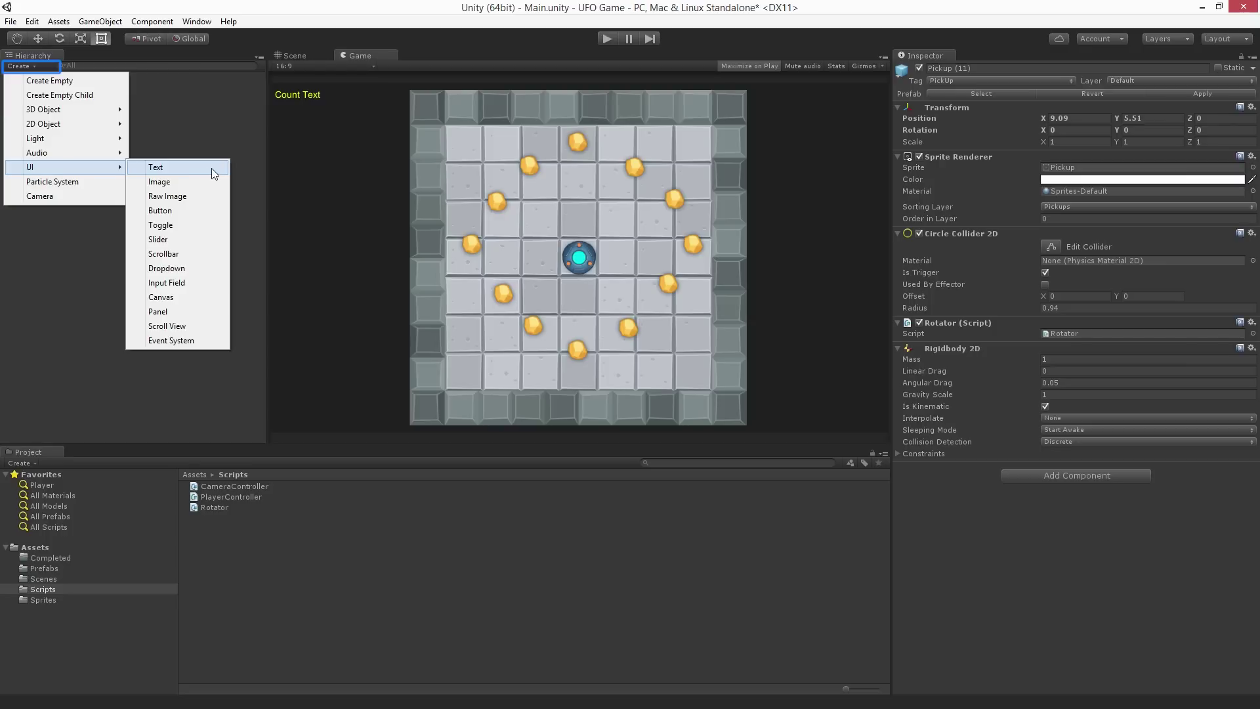
click(212, 169)
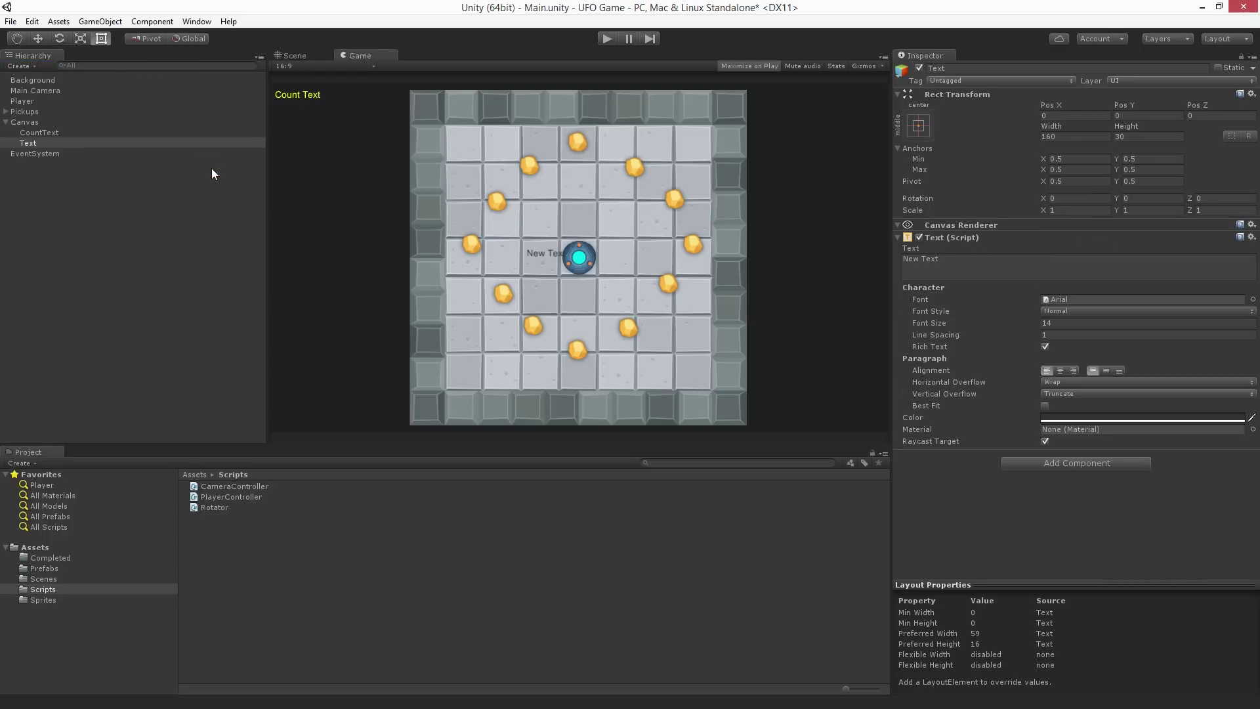
click(951, 68)
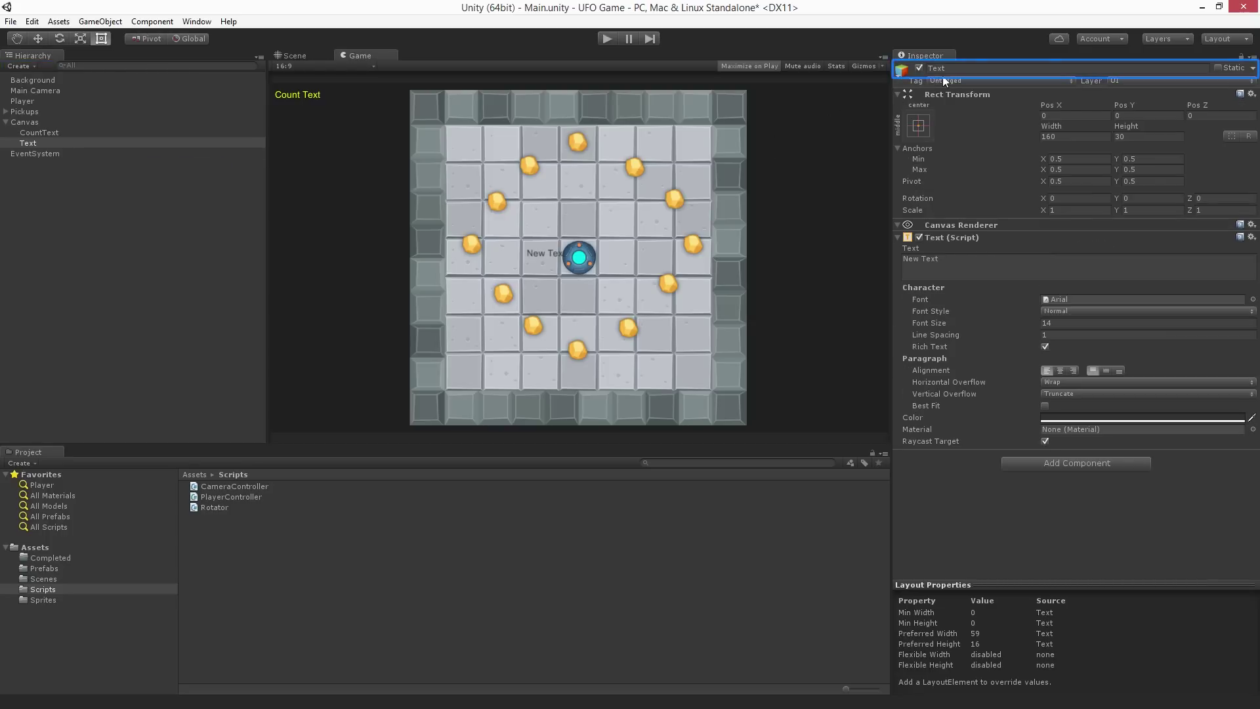
text(Win)
text(Tex)
key(Return)
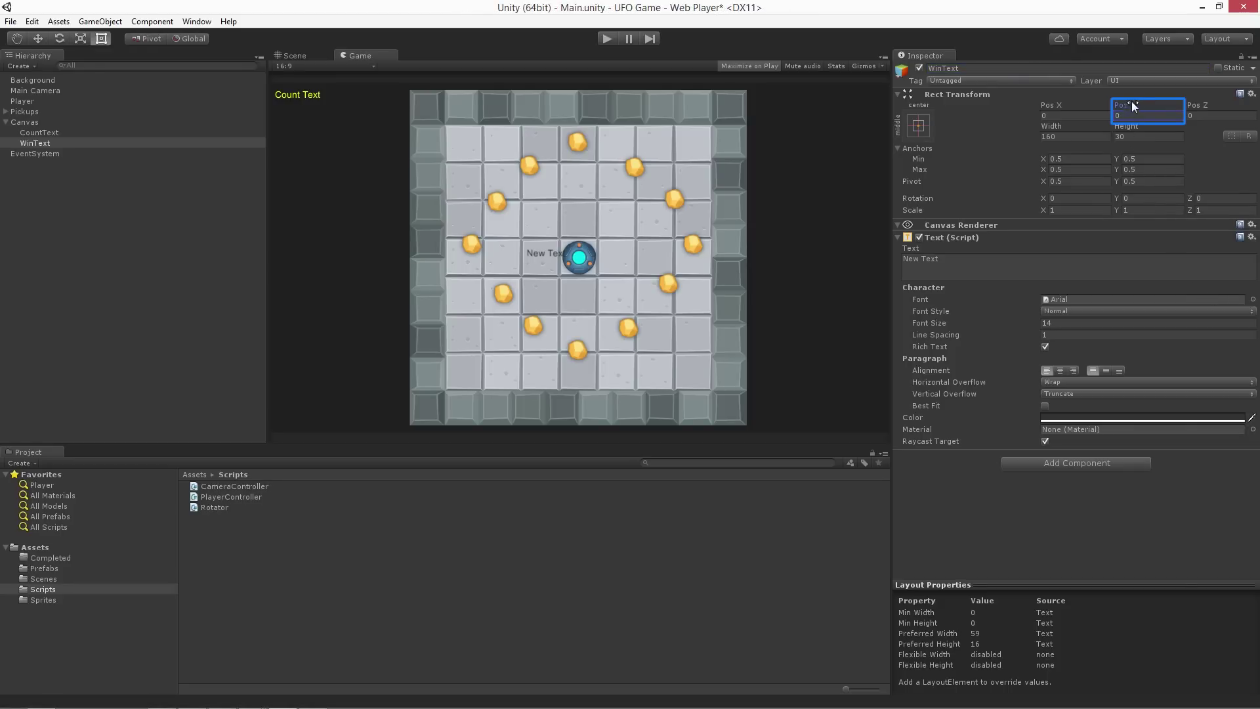
Move WinText to Pos Y 75 and set its text alignment to centre
drag(1131, 101, 1152, 132)
mouse_move(1153, 132)
mouse_down()
mouse_move(1156, 107)
mouse_move(1166, 466)
mouse_up()
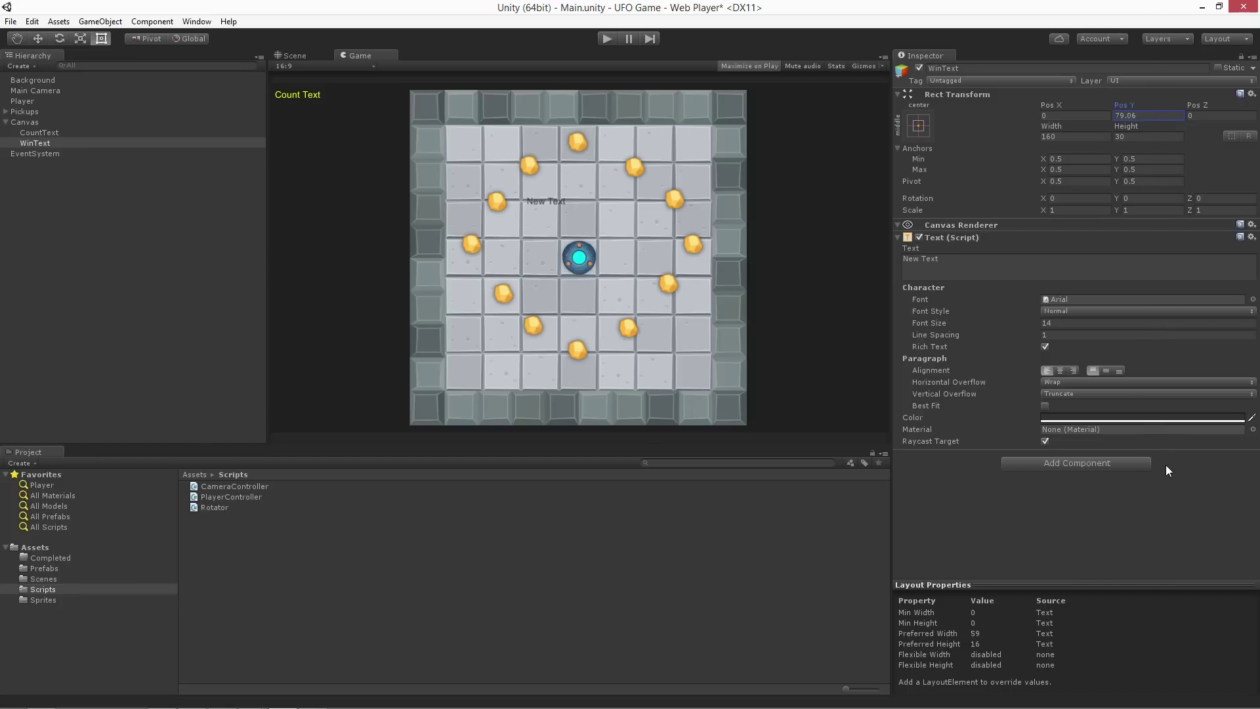
drag(1171, 493, 1175, 542)
click(1133, 116)
text(75)
click(1061, 370)
Make the WinText label yellow (255,255,0) at font size 24 and replace its New Text placeholder
click(1091, 419)
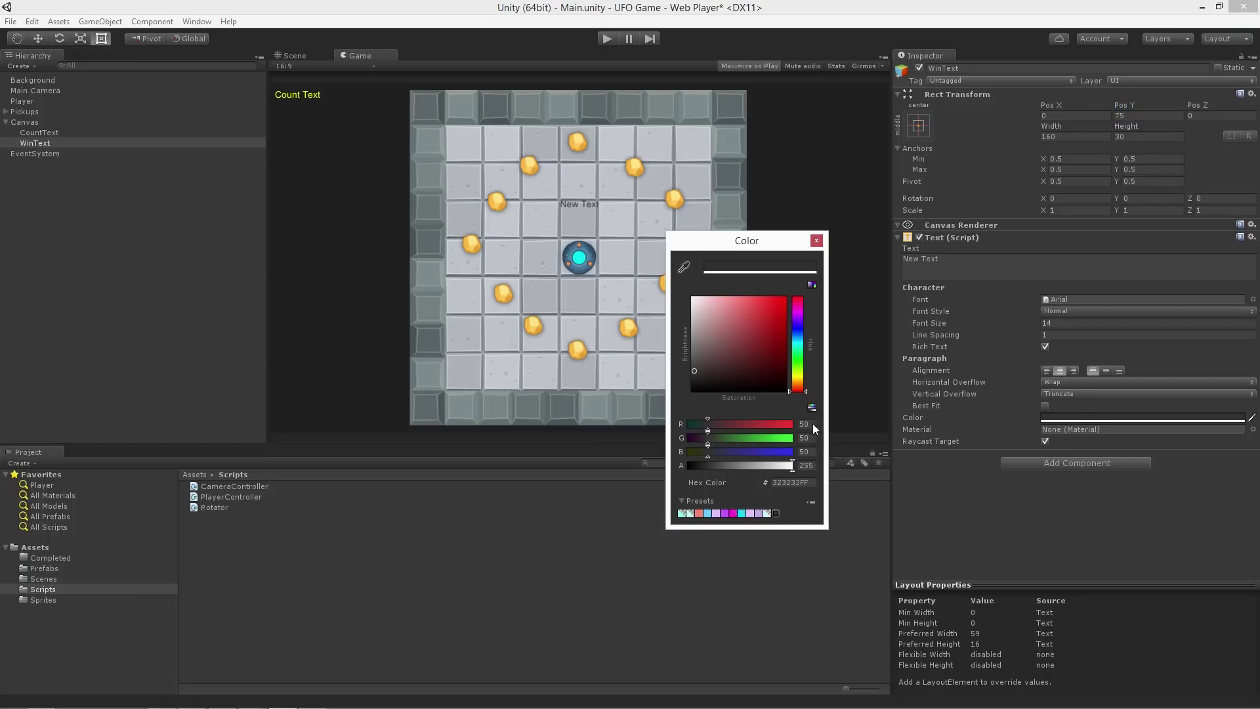
text(255)
key(Tab)
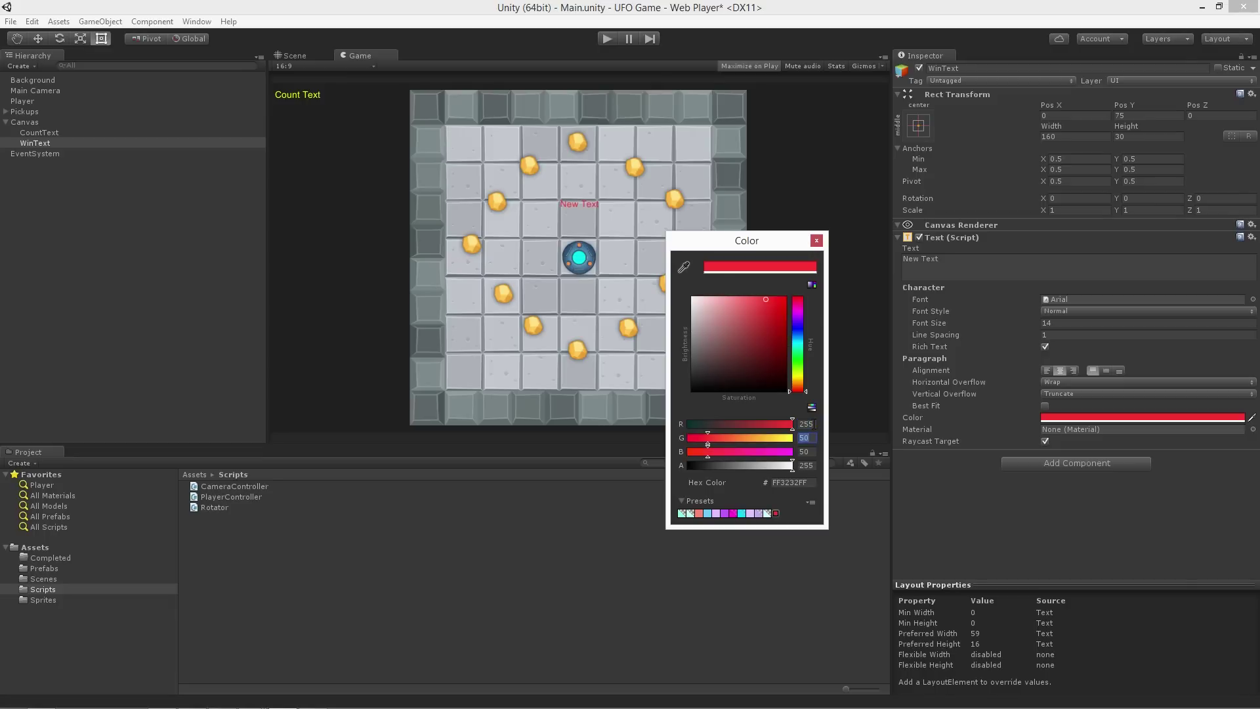
text(255)
key(Tab)
text(0)
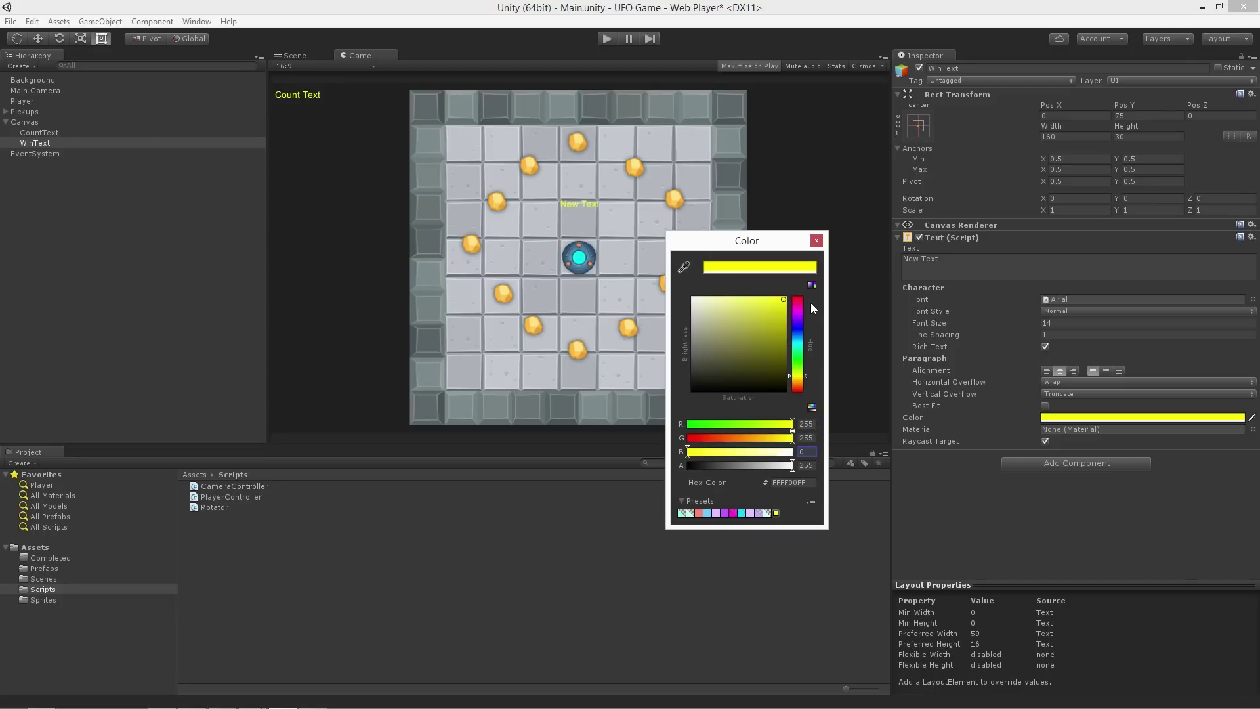
click(815, 240)
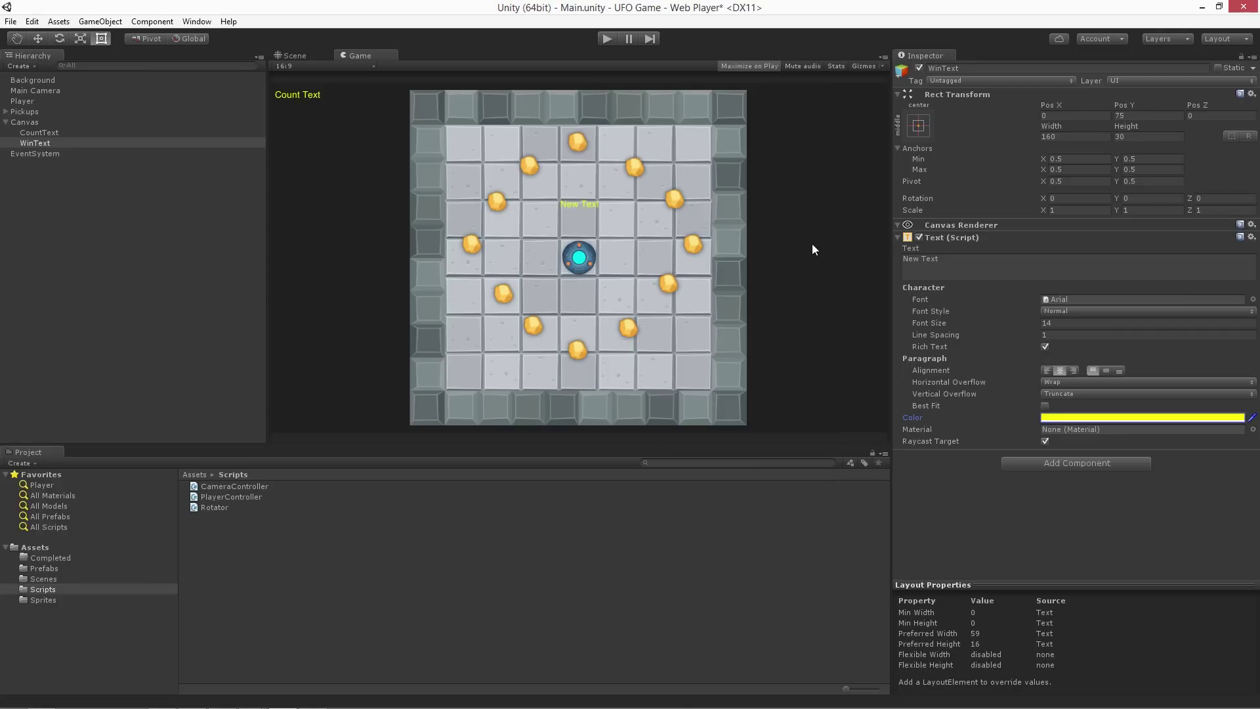
click(1067, 324)
text(24)
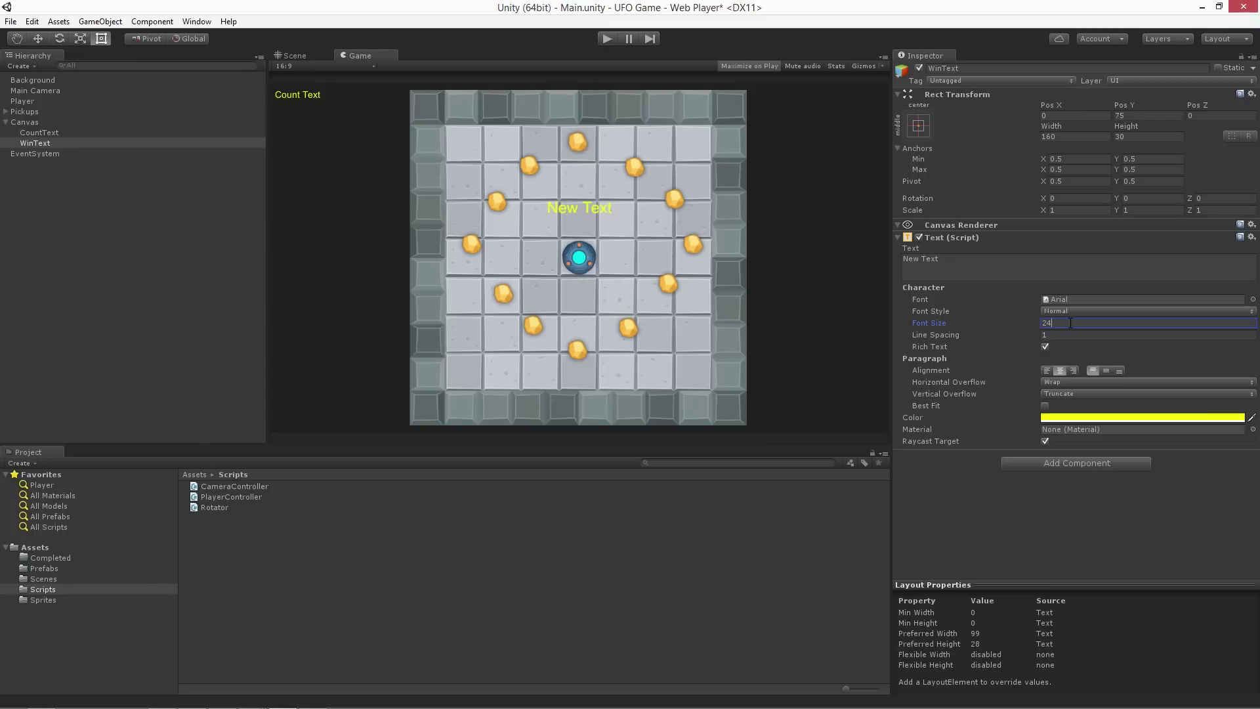
click(1025, 261)
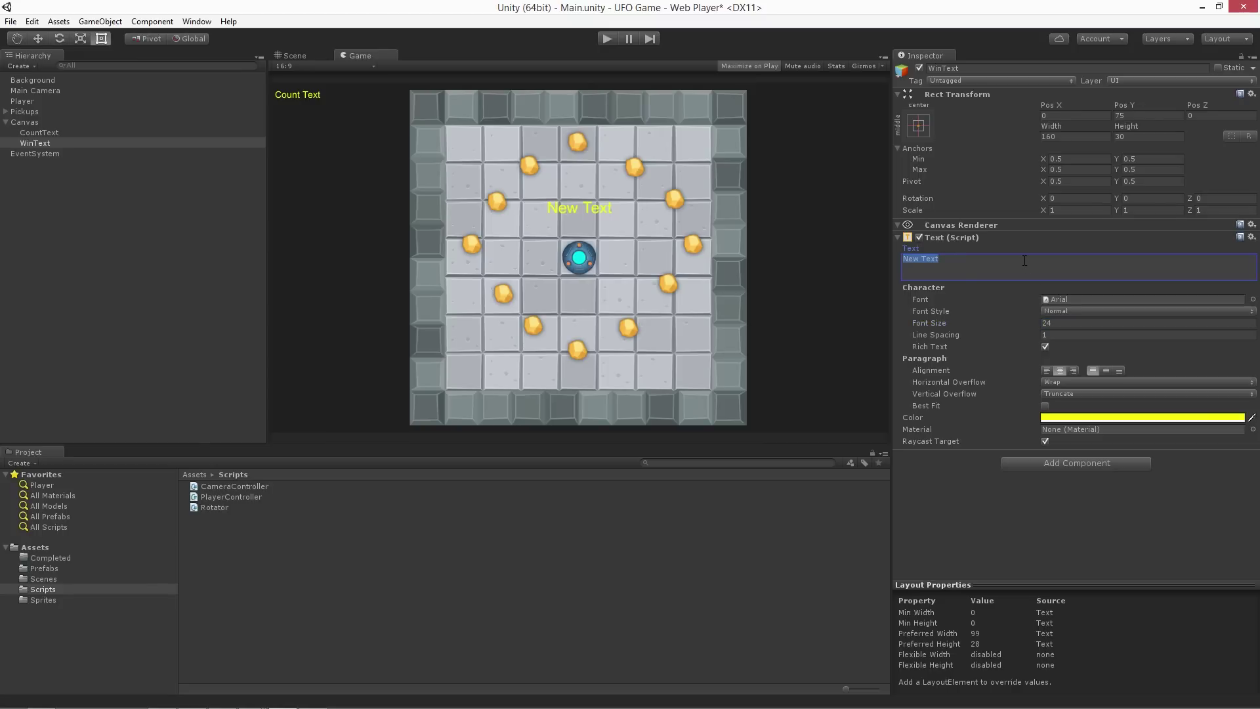
text(Win)
text( Text)
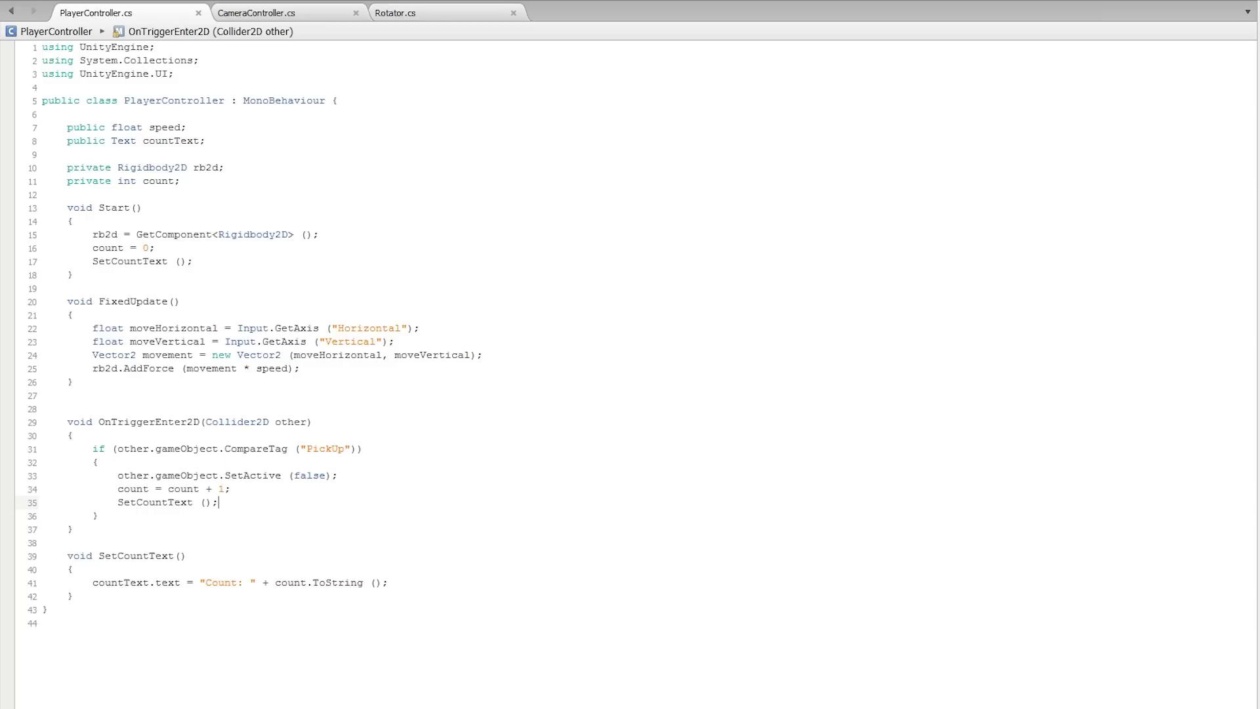
Add a public winText Text field and clear winText.text to "" in Start() after count = 0
click(304, 147)
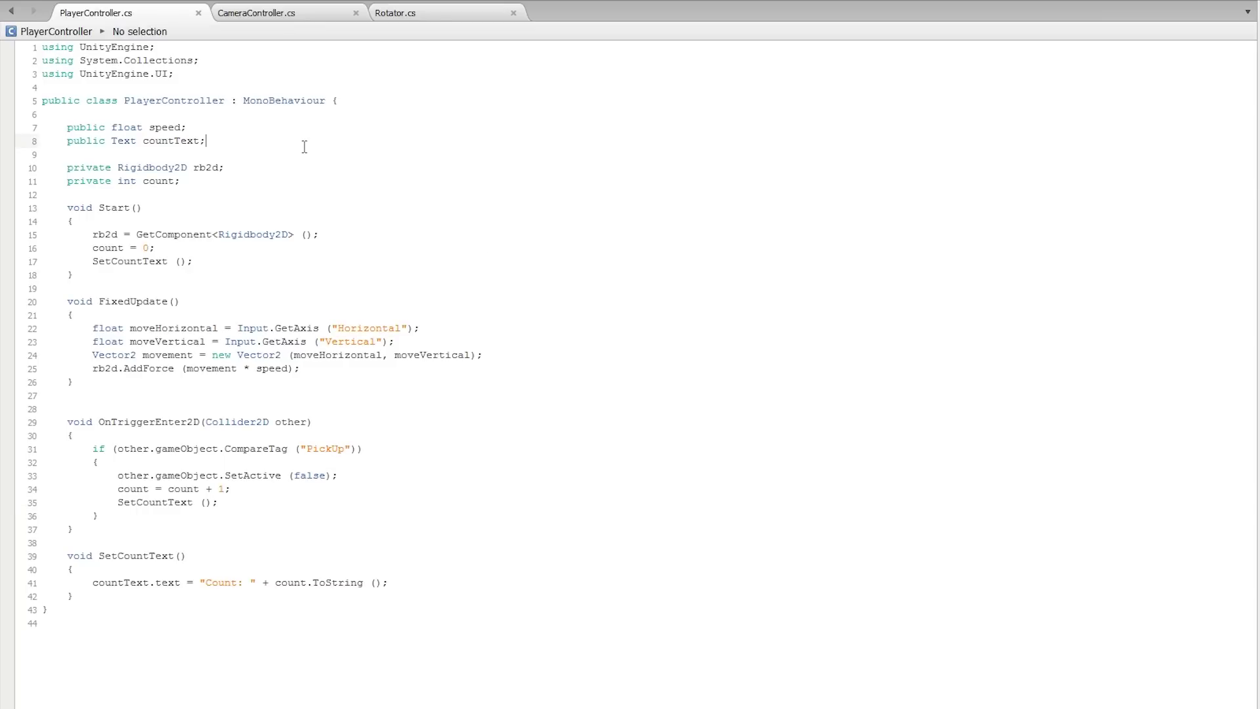
key(Return)
text(public)
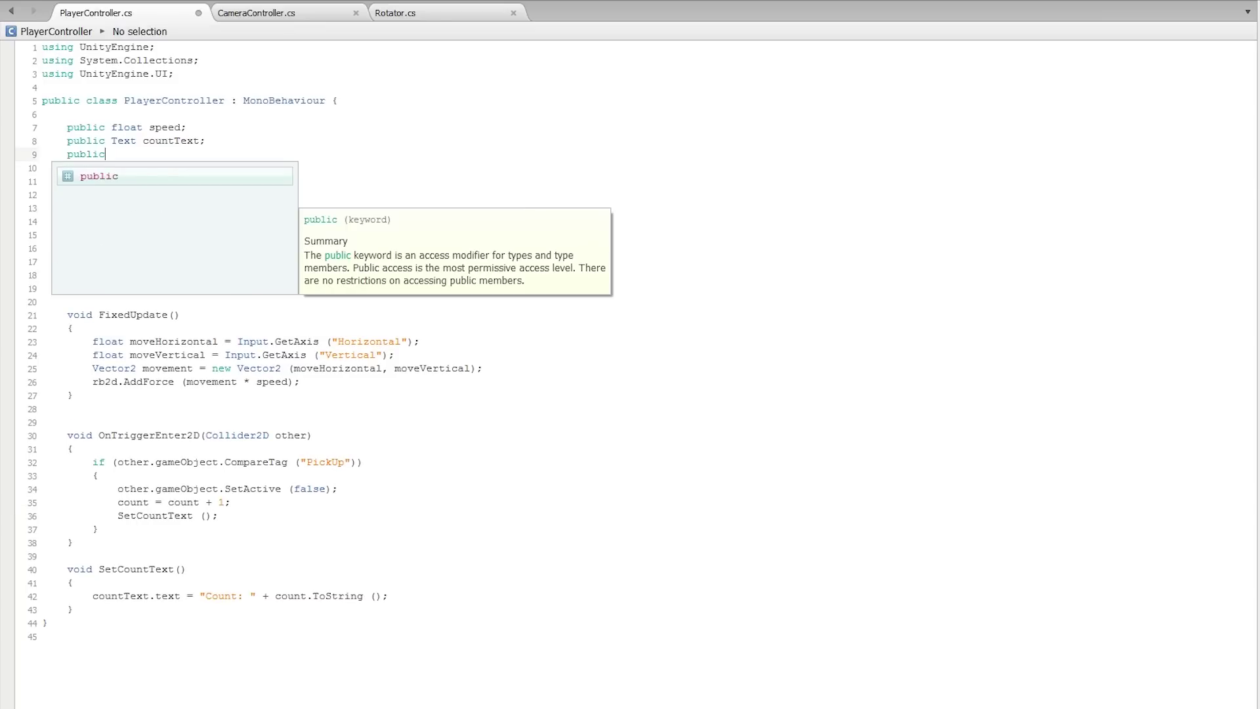
text( Text winTex)
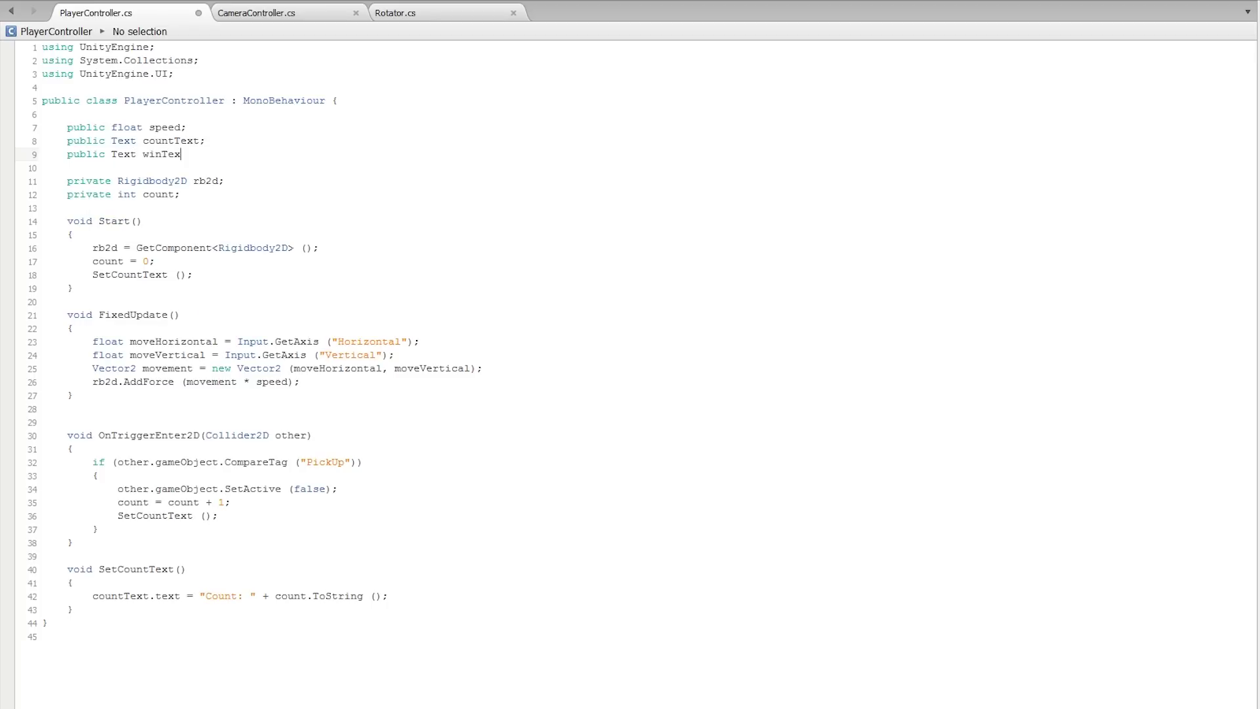
text(t;)
click(273, 248)
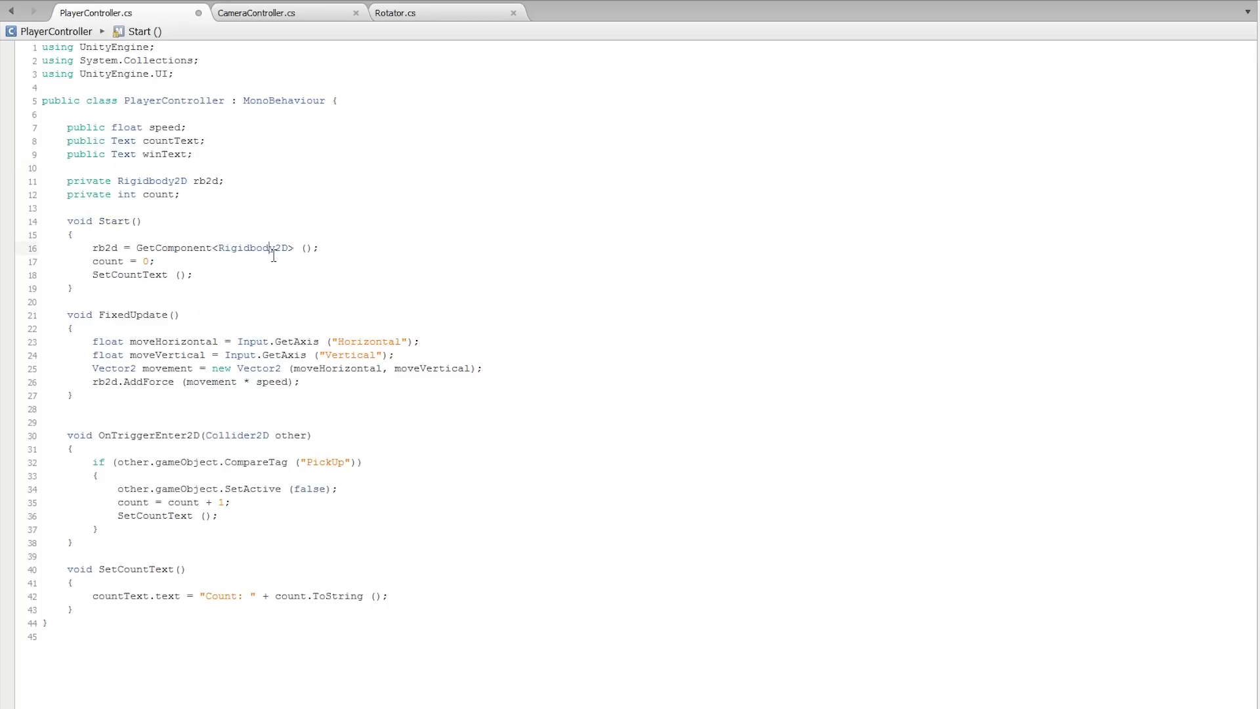
click(250, 264)
key(Return)
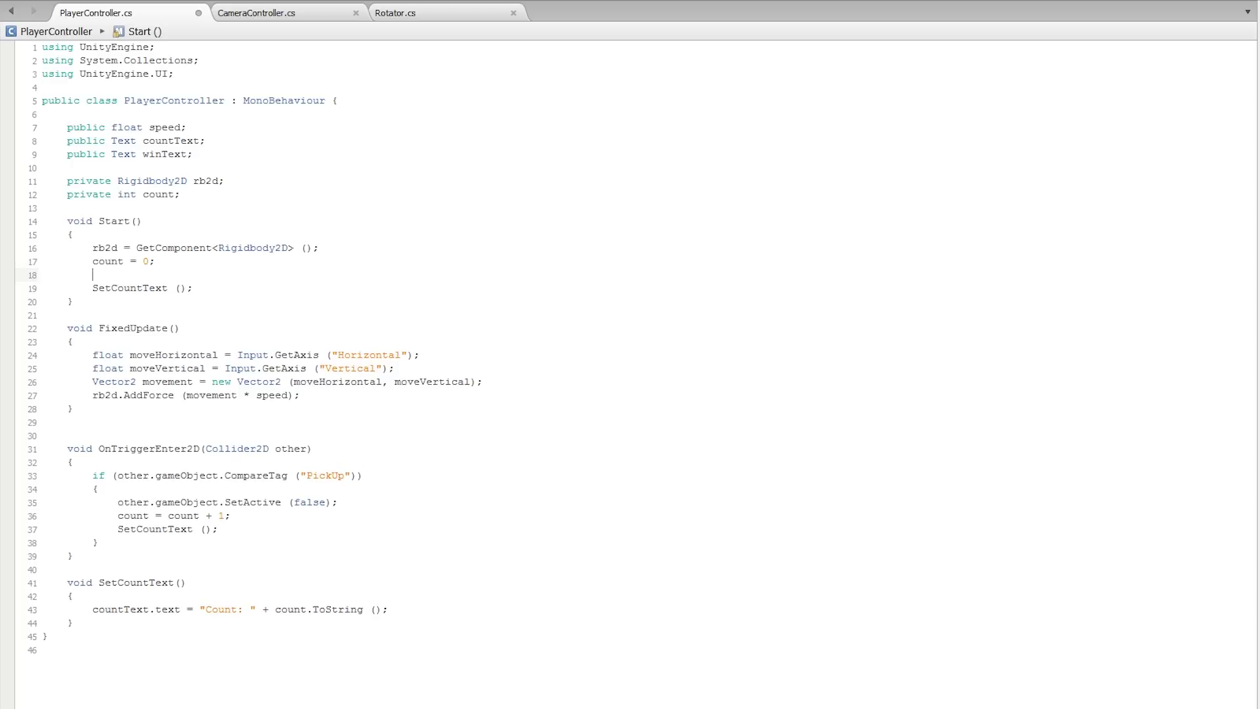
text(win)
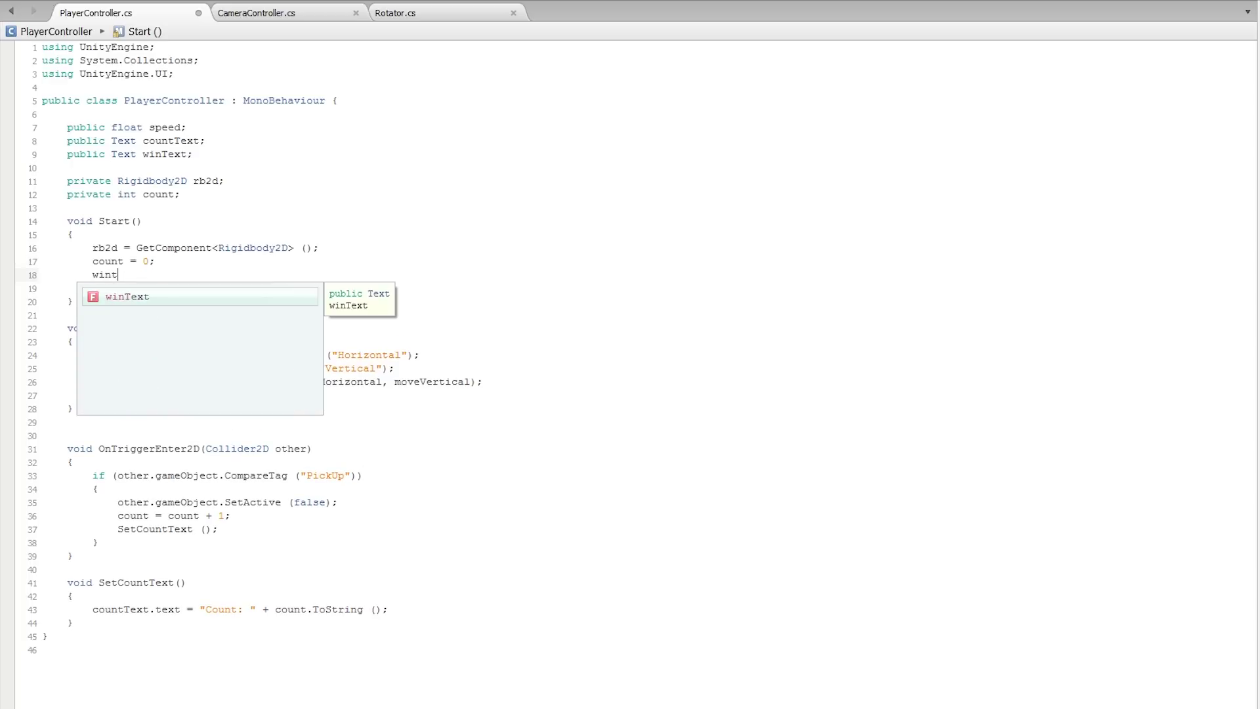
text(Text.)
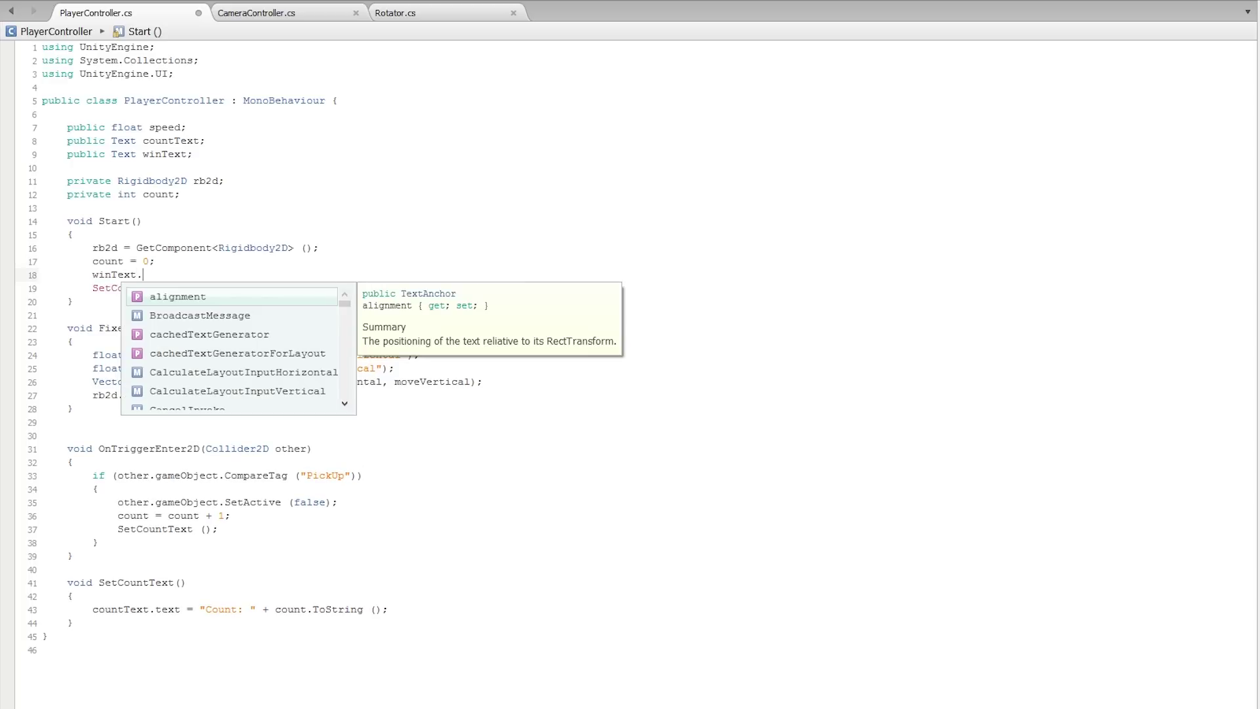
text(text = )
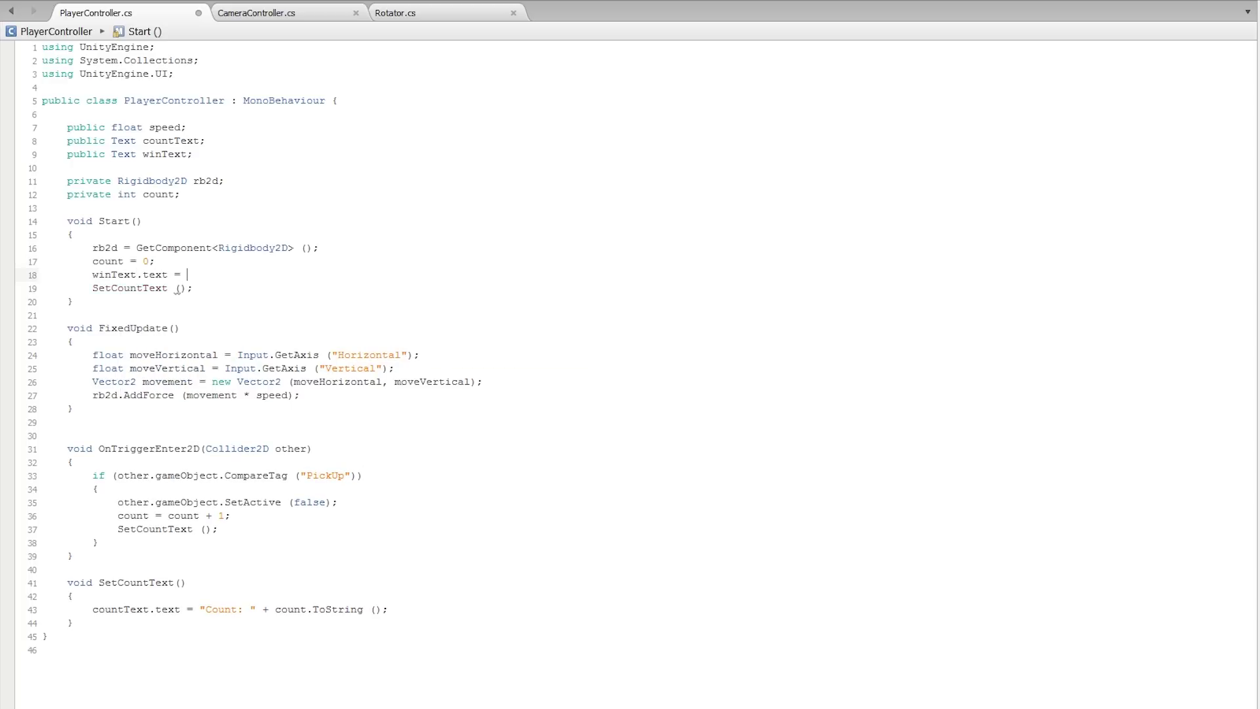
text("";)
Add an if (count >= 12) block in SetCountText() that sets winText to "You win!"
click(410, 610)
key(Return)
text(if)
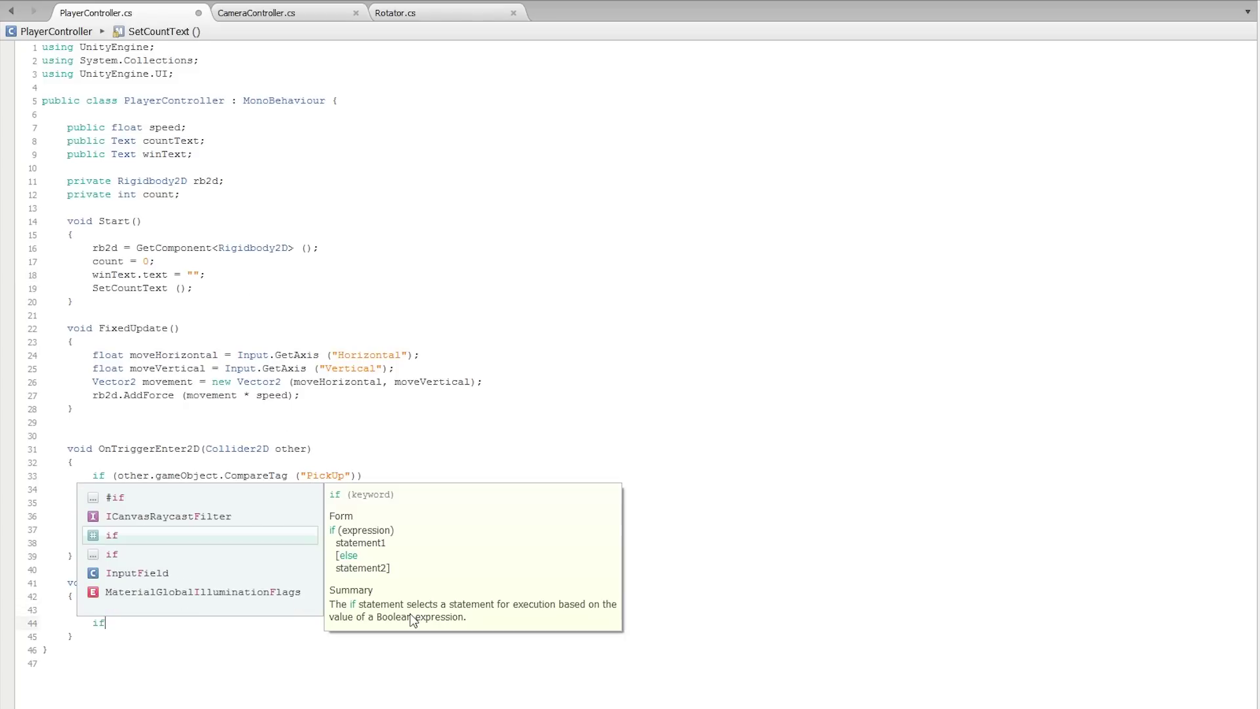
text( (cou)
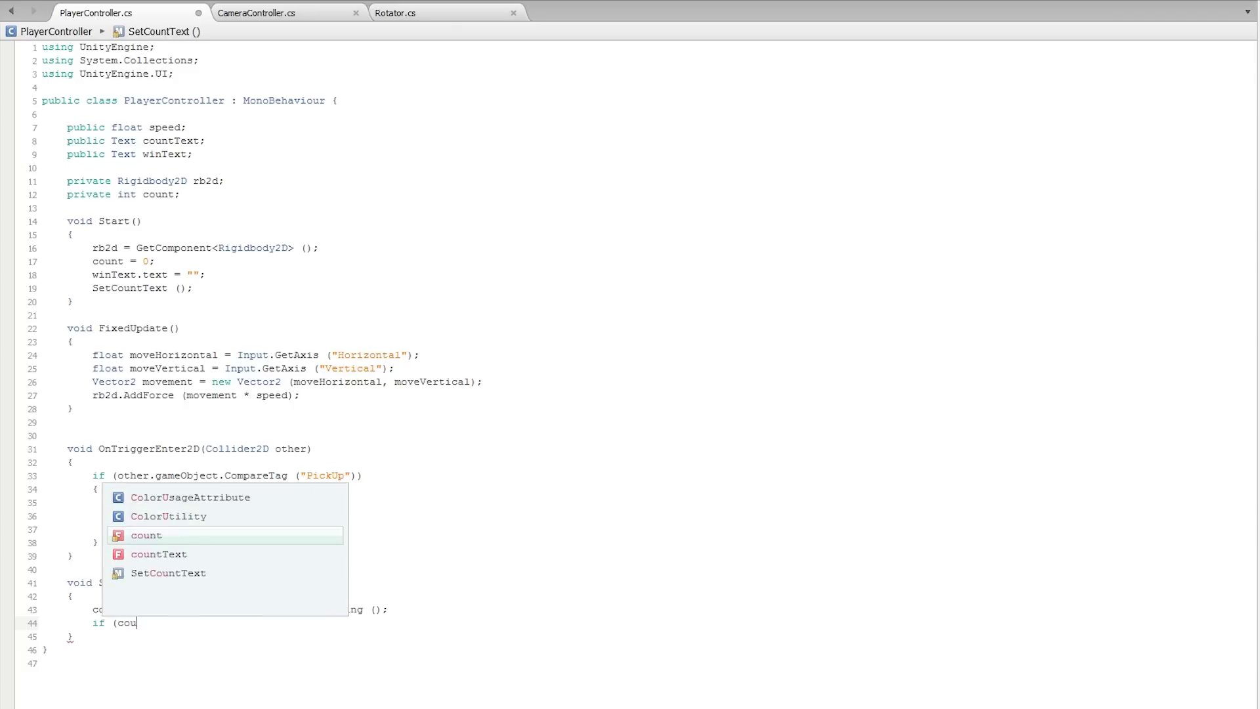
text(nt >)
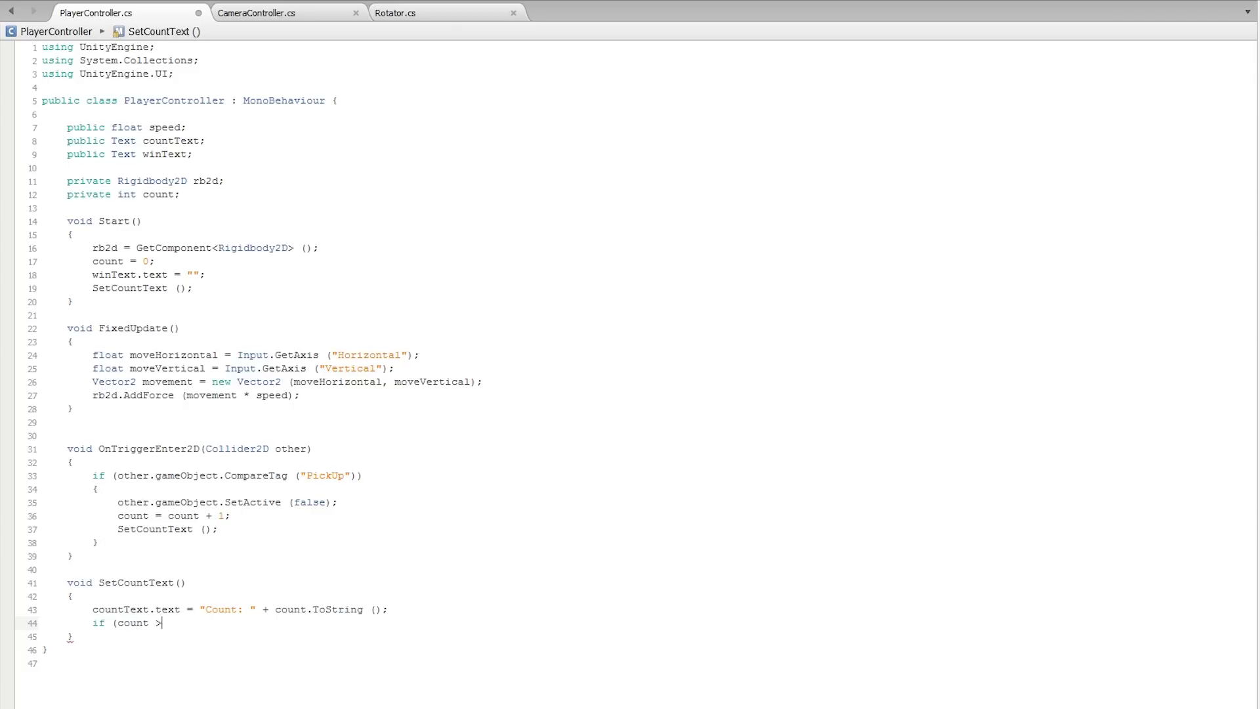
text(= 12)
text())
key(Return)
text({)
key(Return)
key(Up)
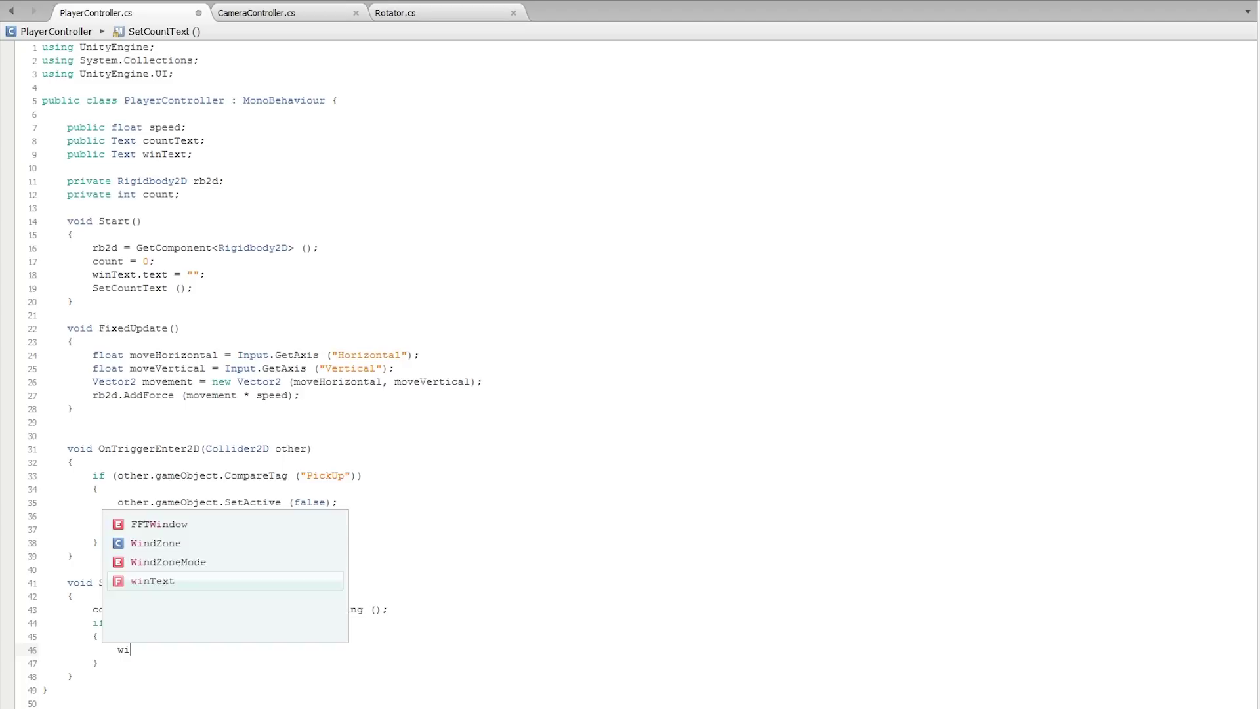
text(winText.text = )
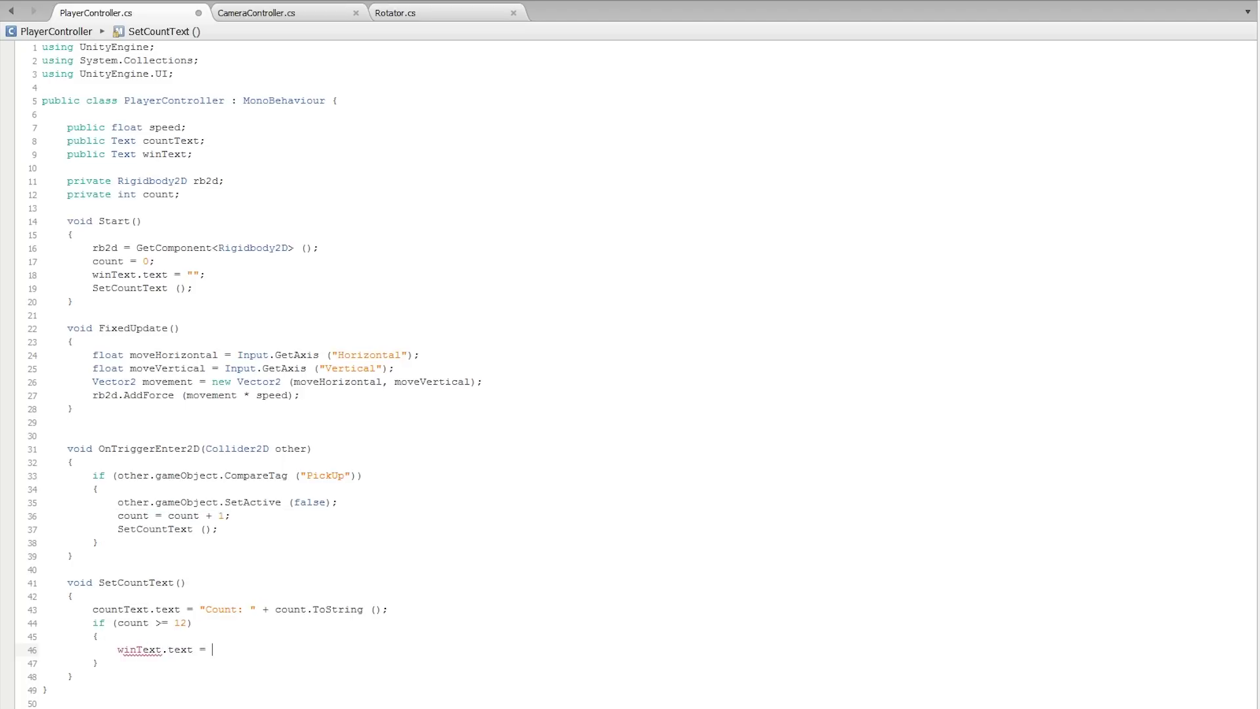
text("You win!)
text(";)
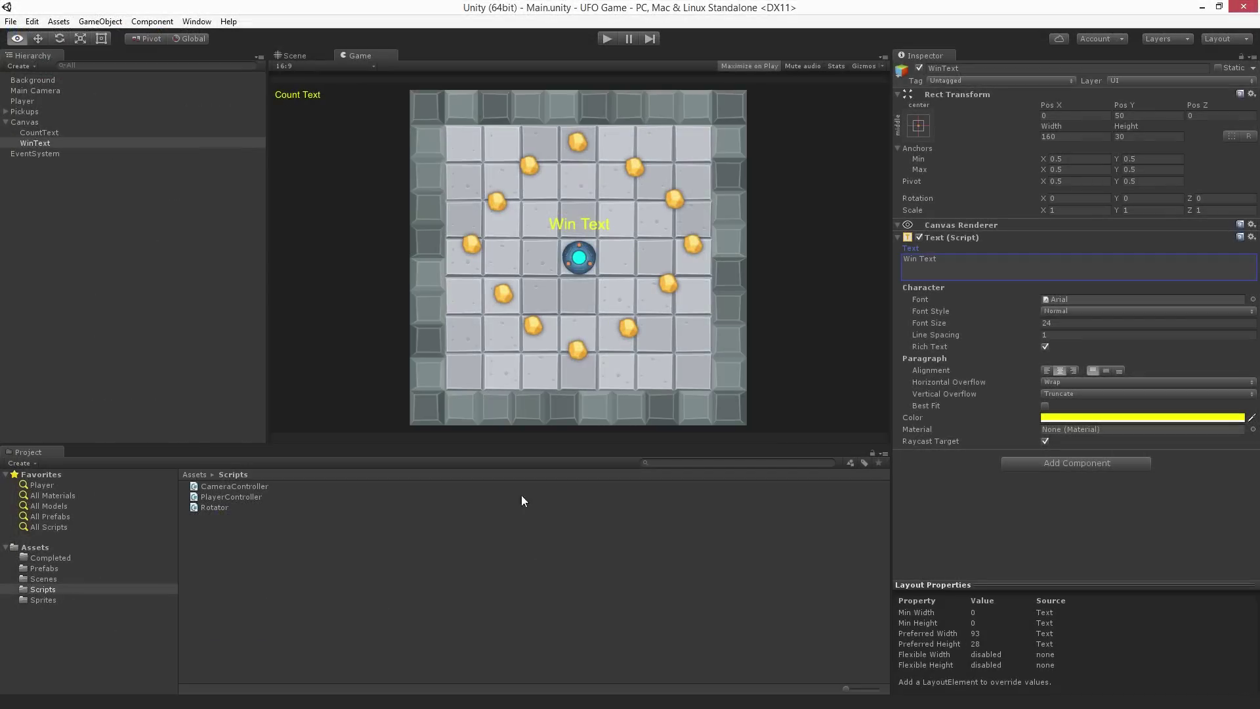
Assign WinText to the Player Controller's Win Text field on Player and save the scene
click(105, 101)
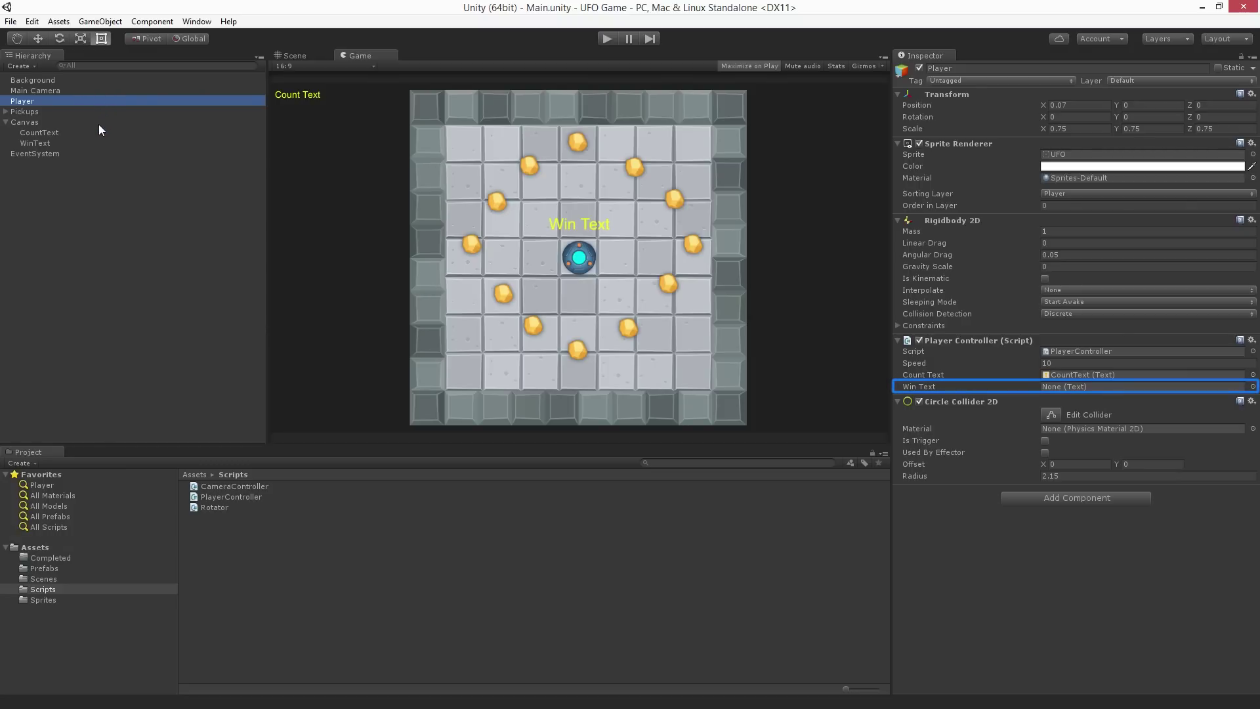
drag(100, 140, 296, 196)
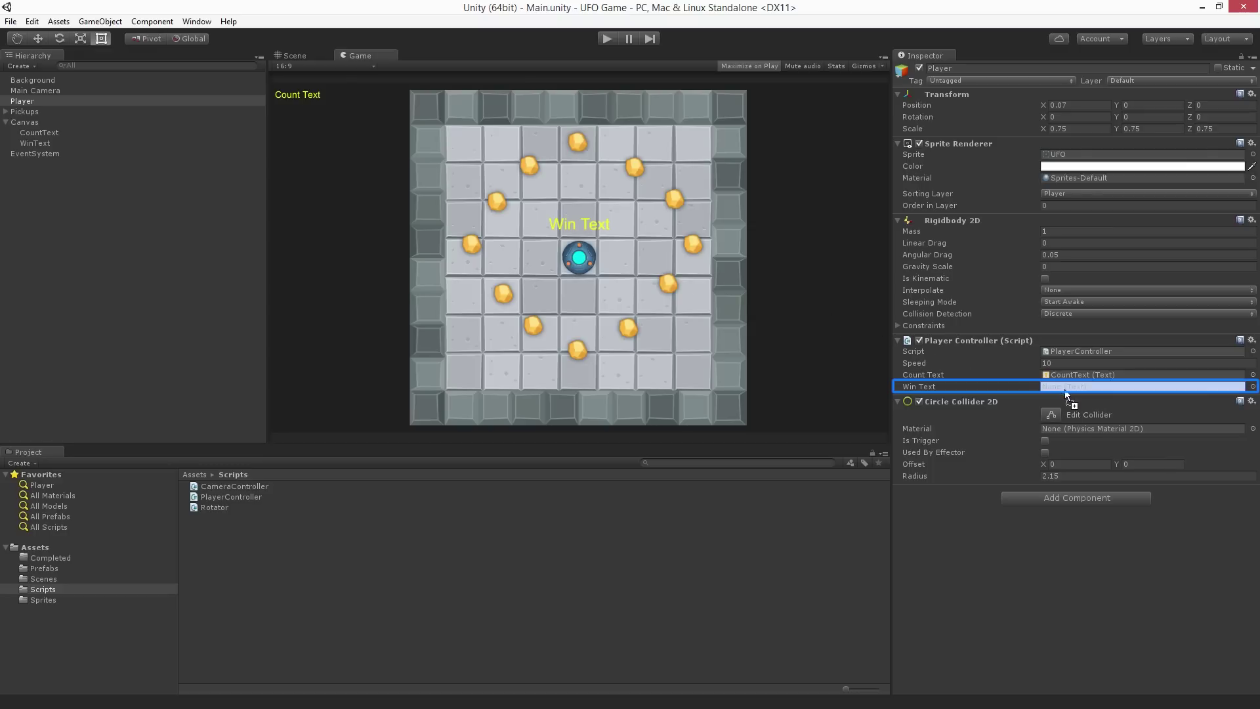
drag(822, 323, 1068, 389)
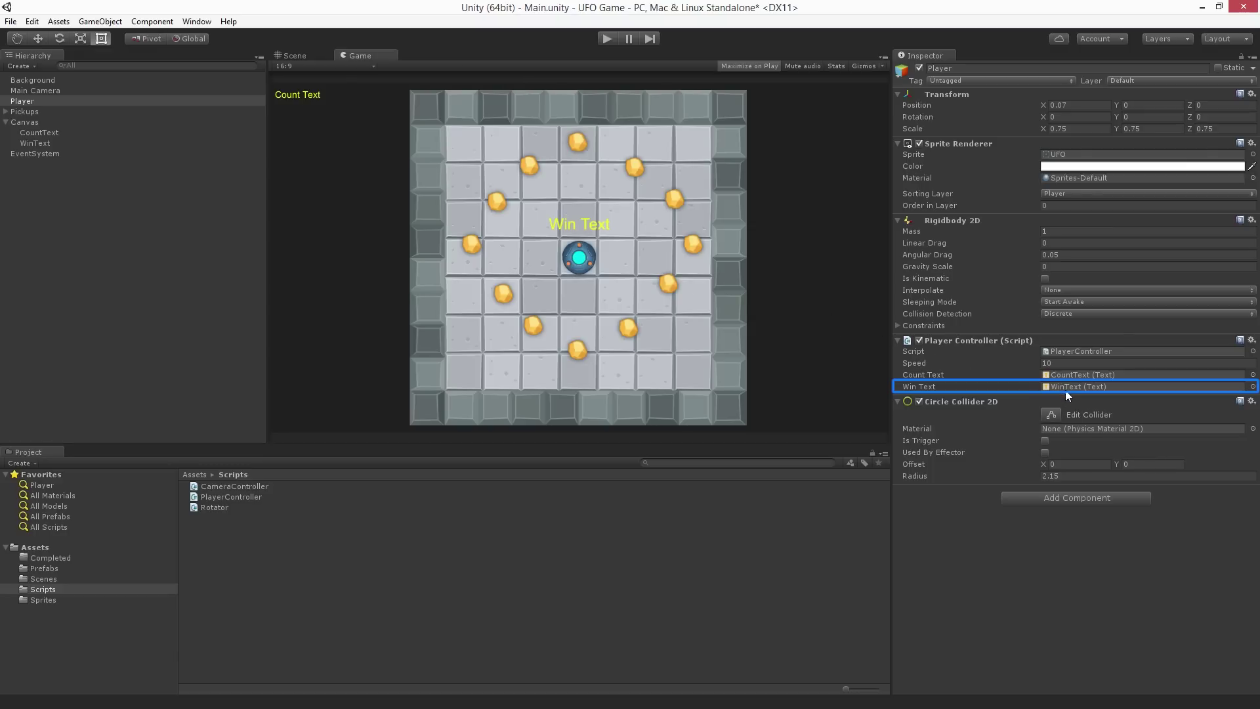
key(ctrl+s)
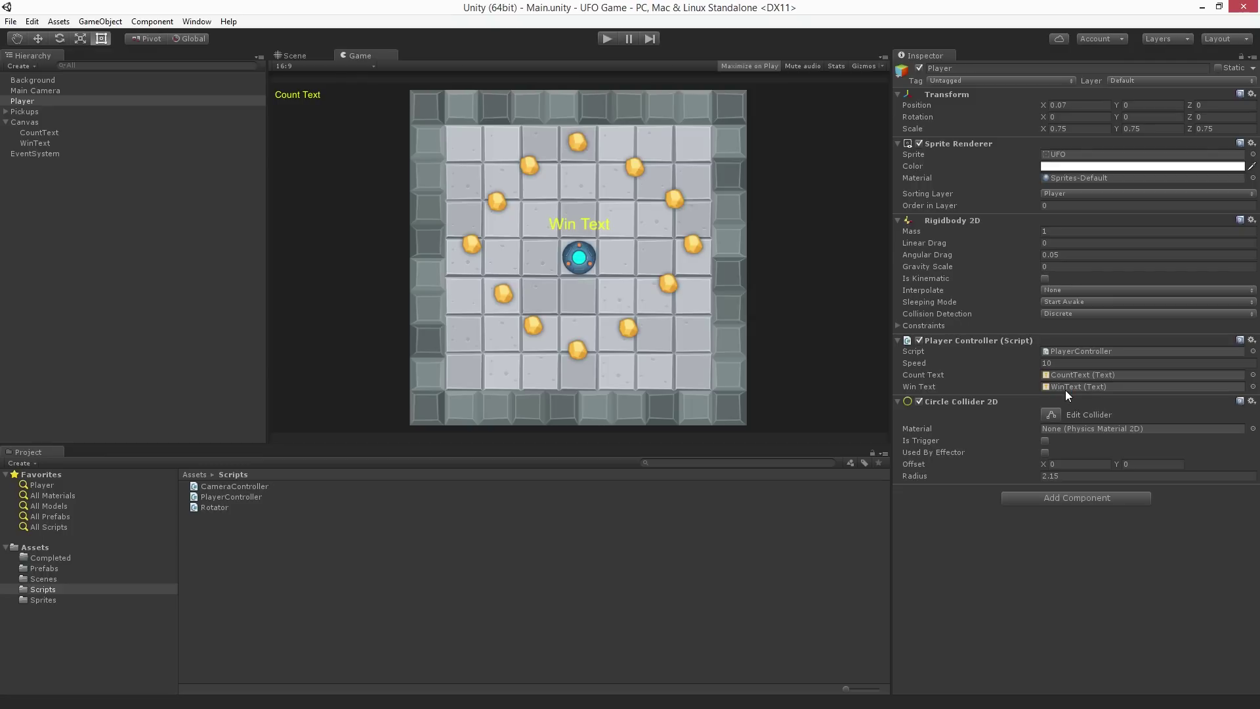
Play the game and steer the UFO through all 12 pickups until "You win!" appears
click(601, 38)
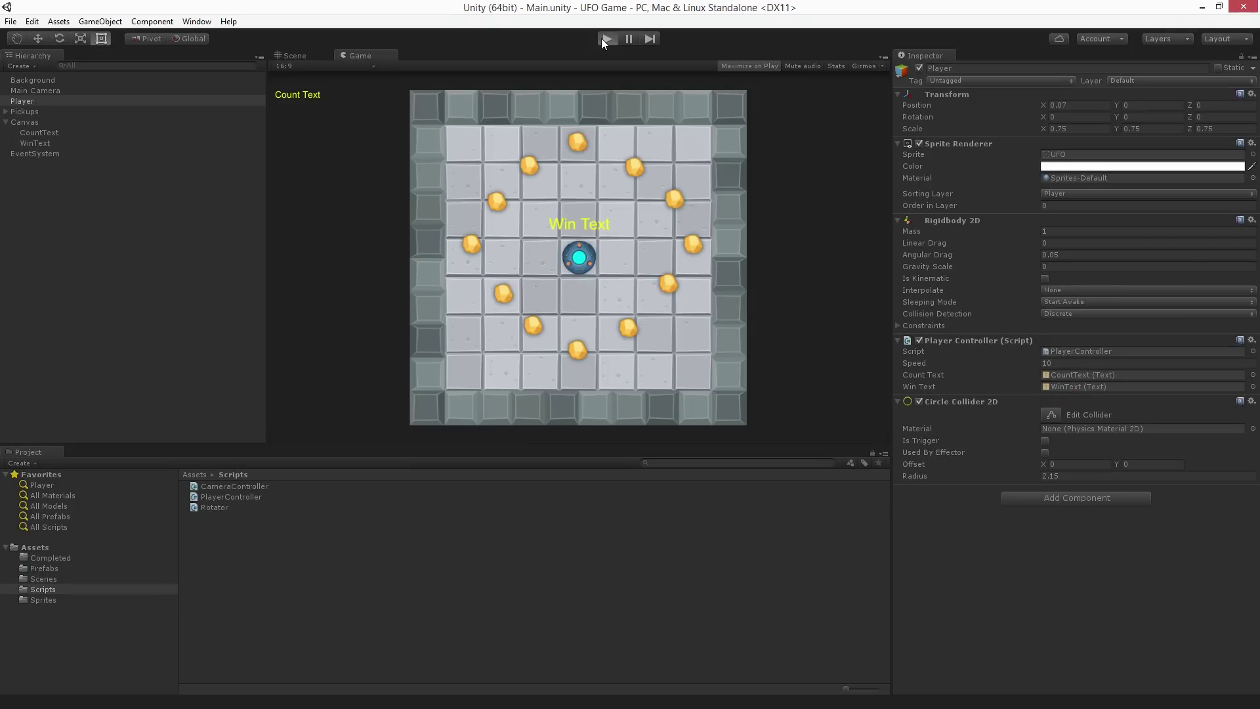
key(Up)
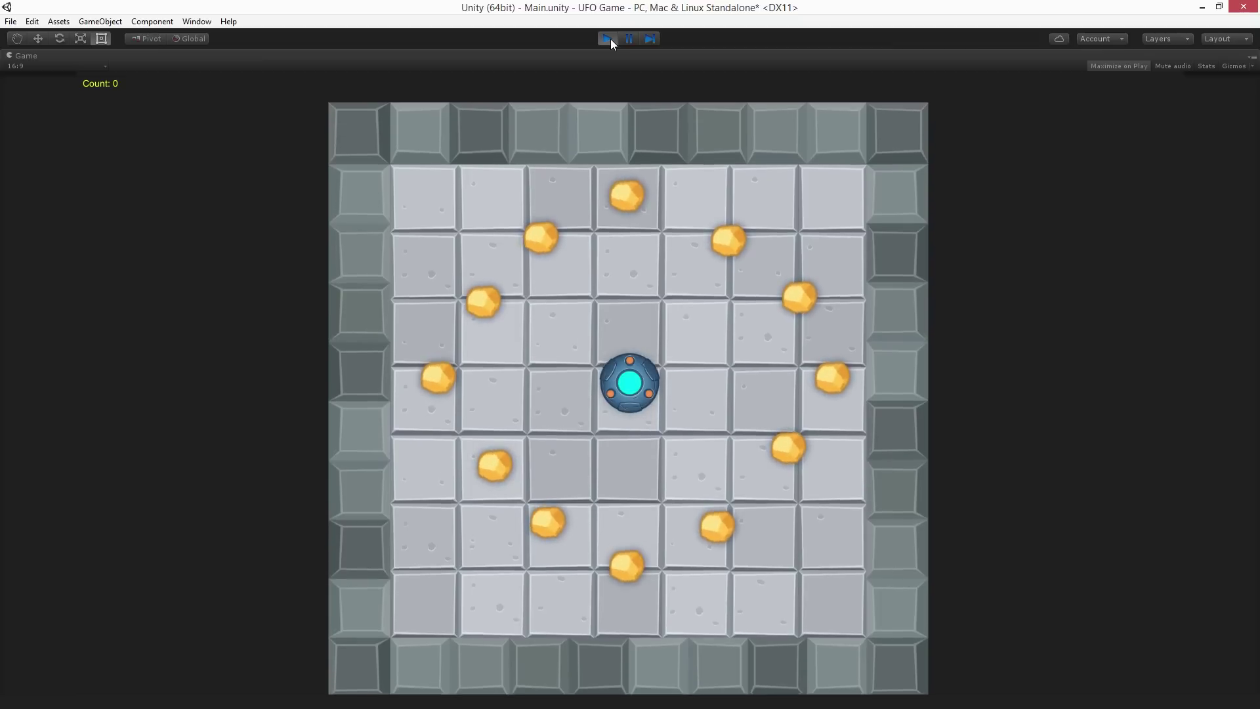
key(Down)
key(Left)
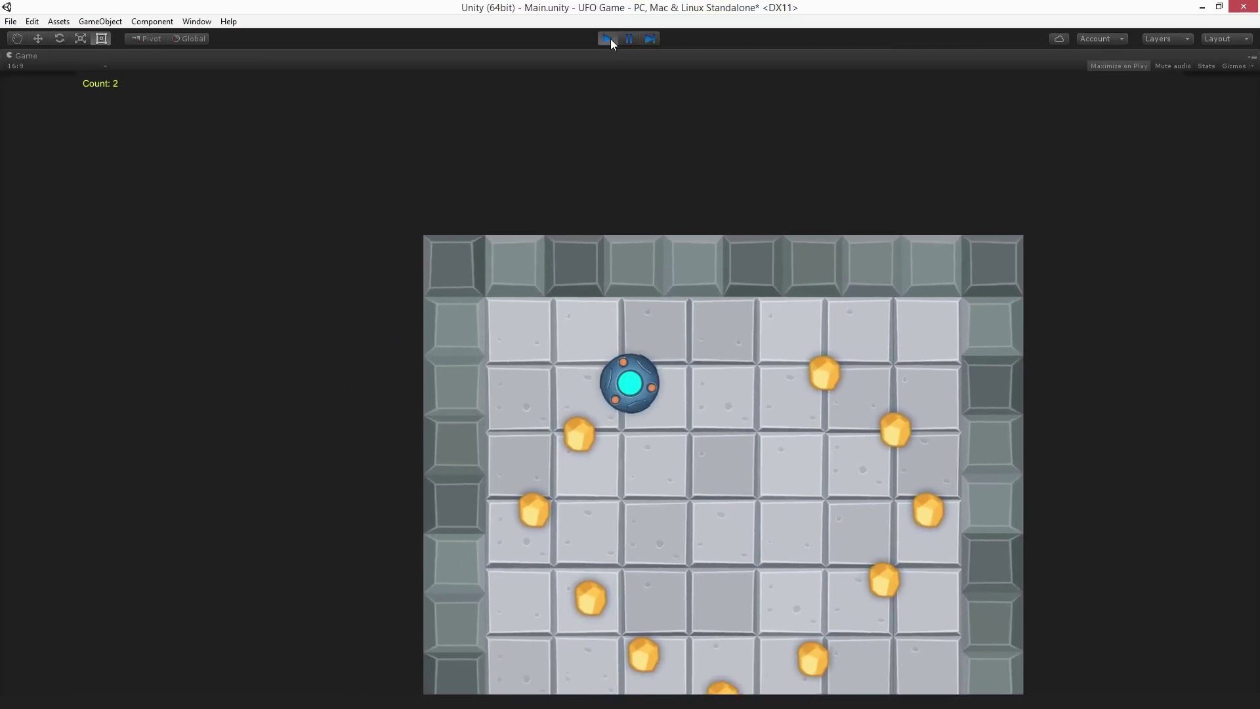
key(Right)
key(Down)
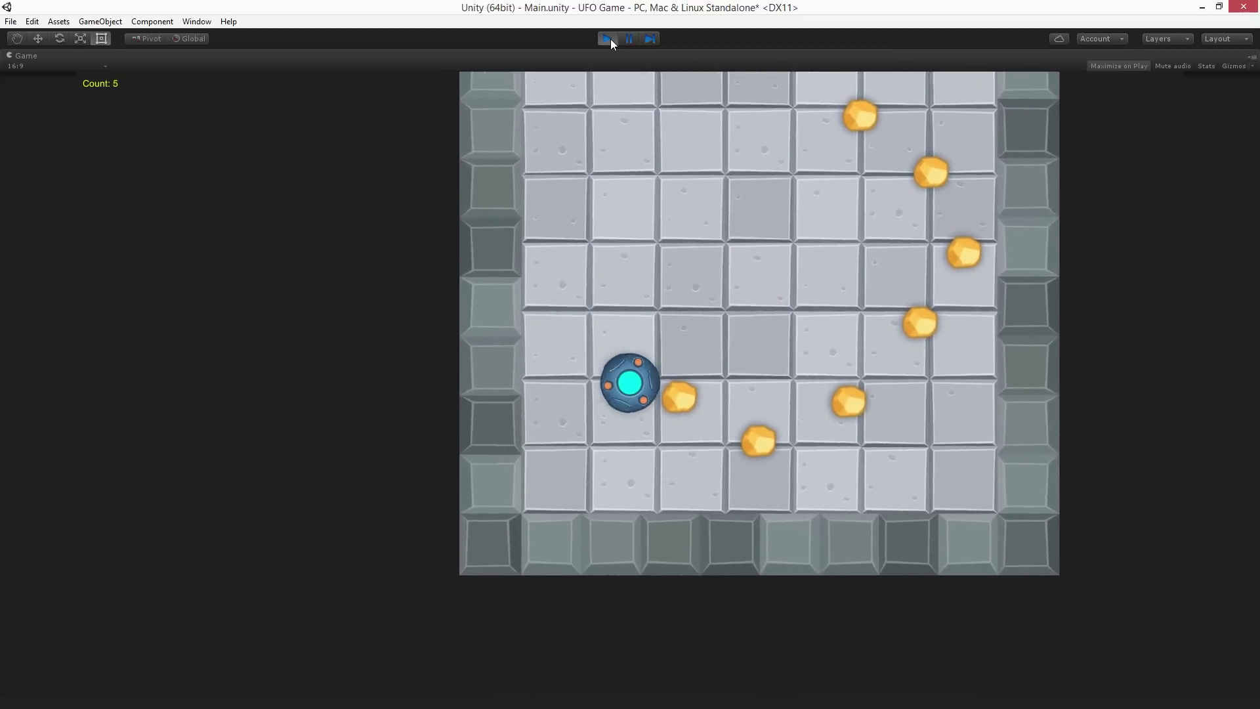
key(Up)
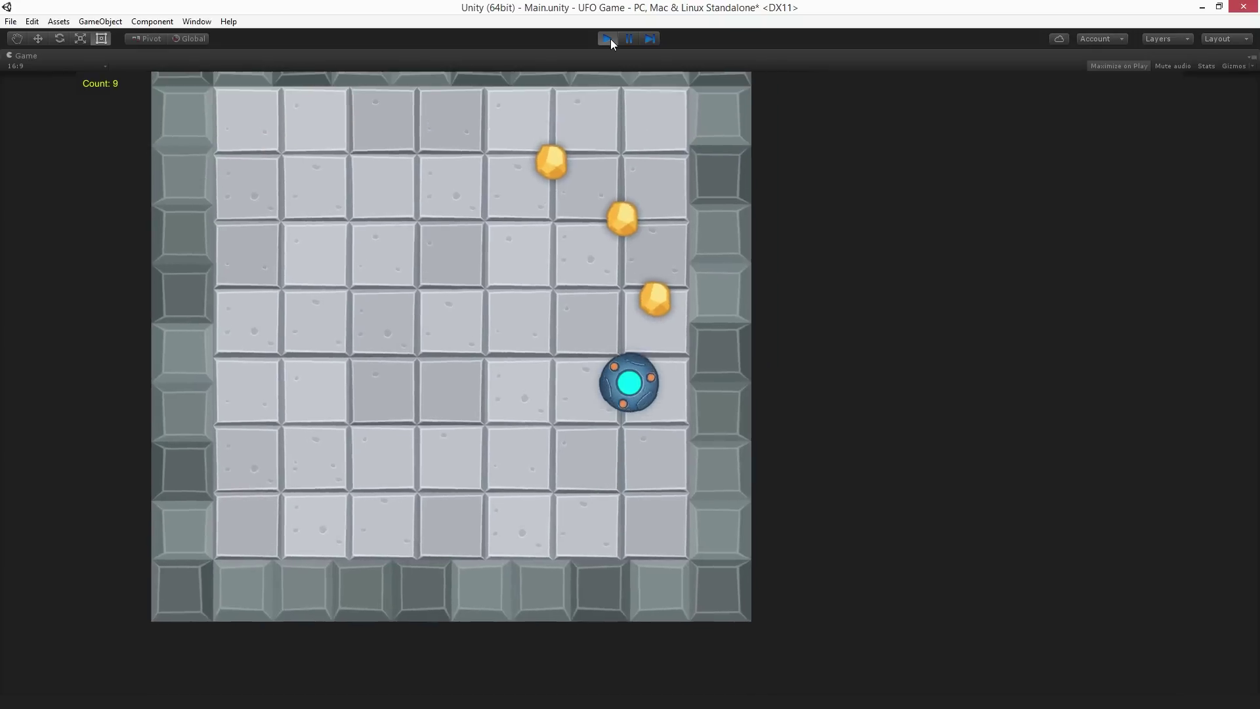
key(Down)
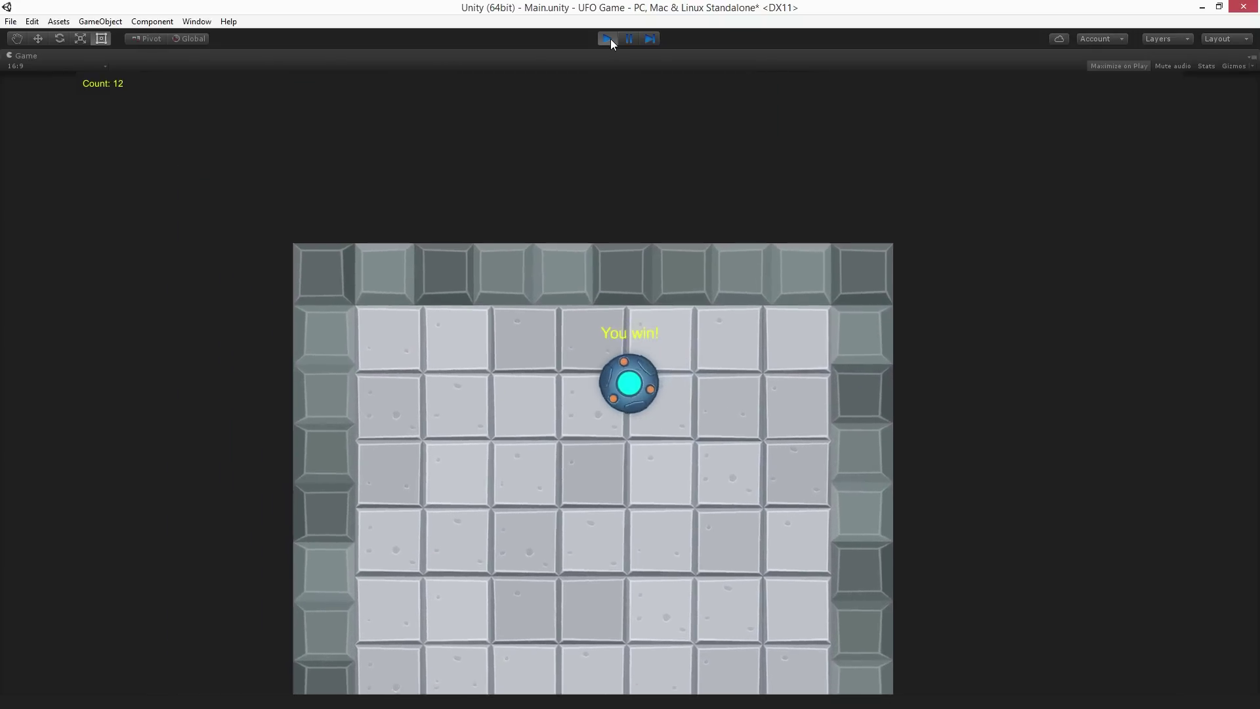
Move the UFO around after winning and bring it nearly to rest
key(Left)
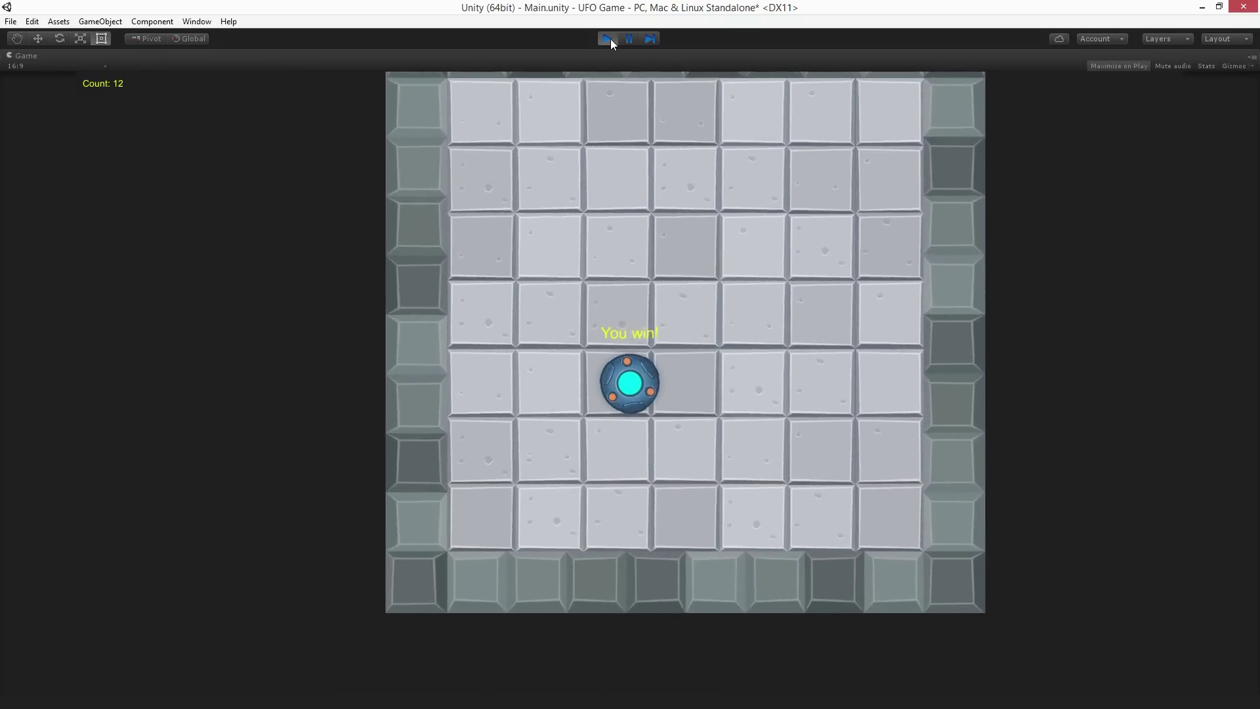
key(Up)
key(Right)
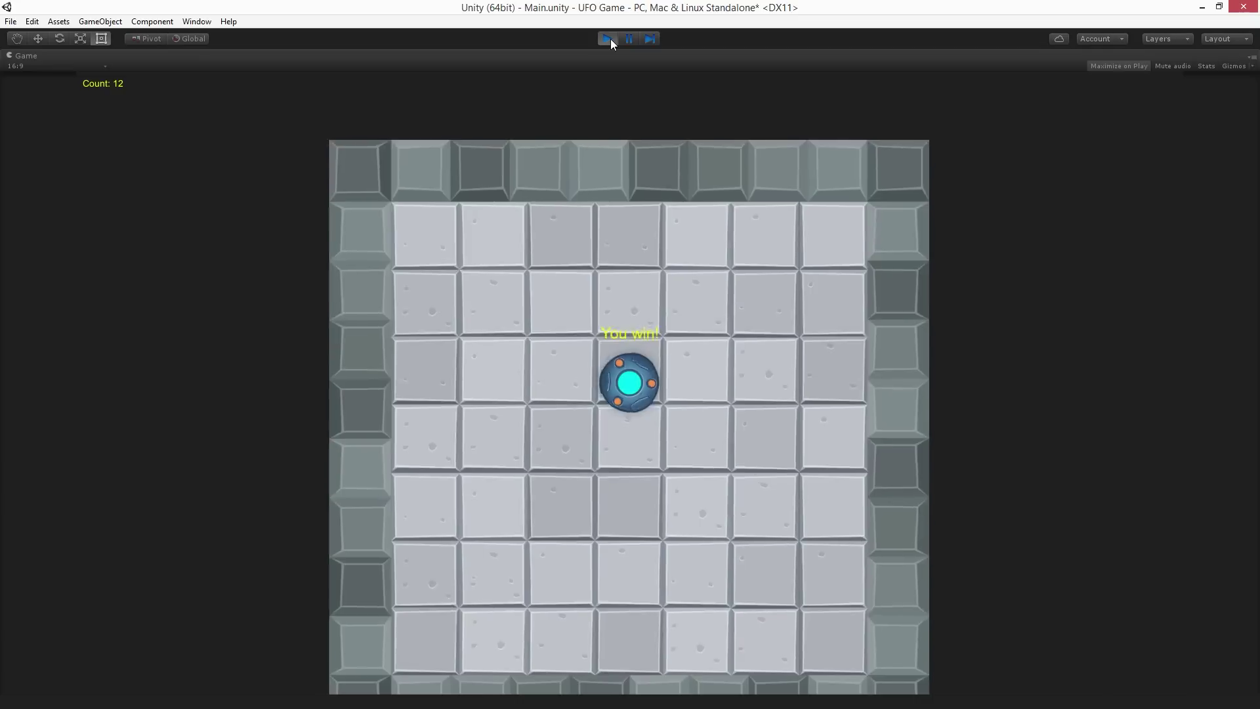
key(Down)
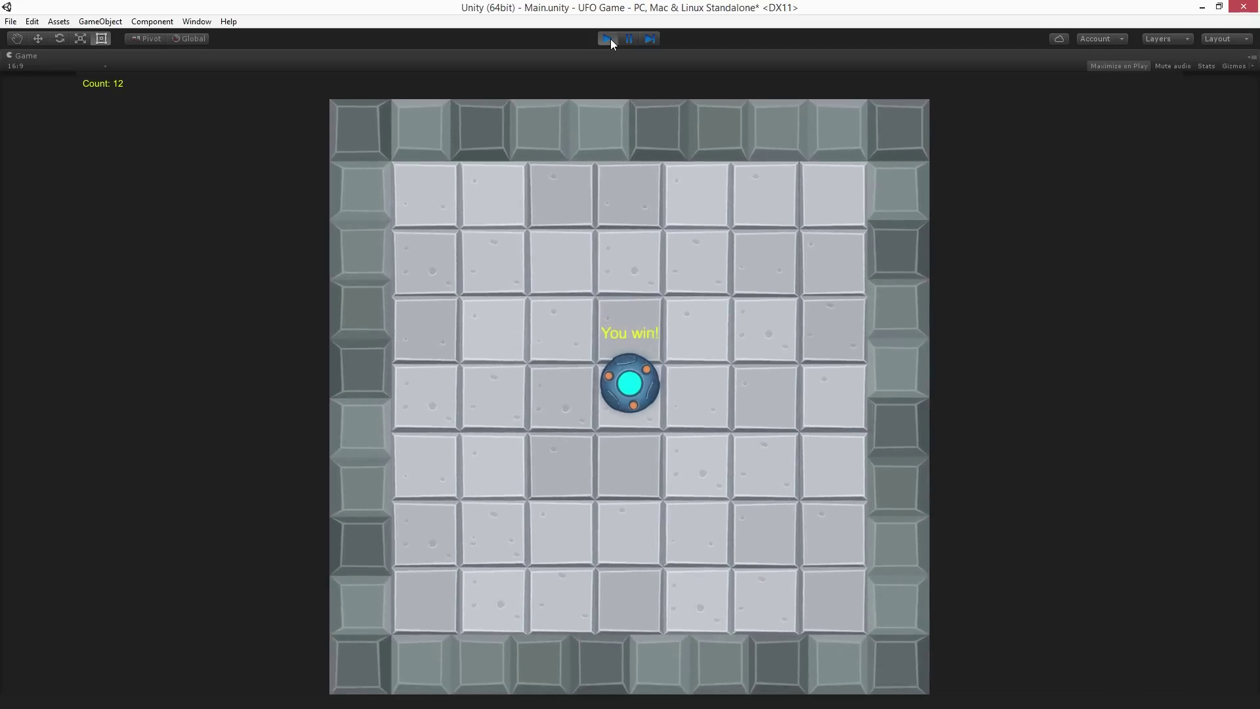